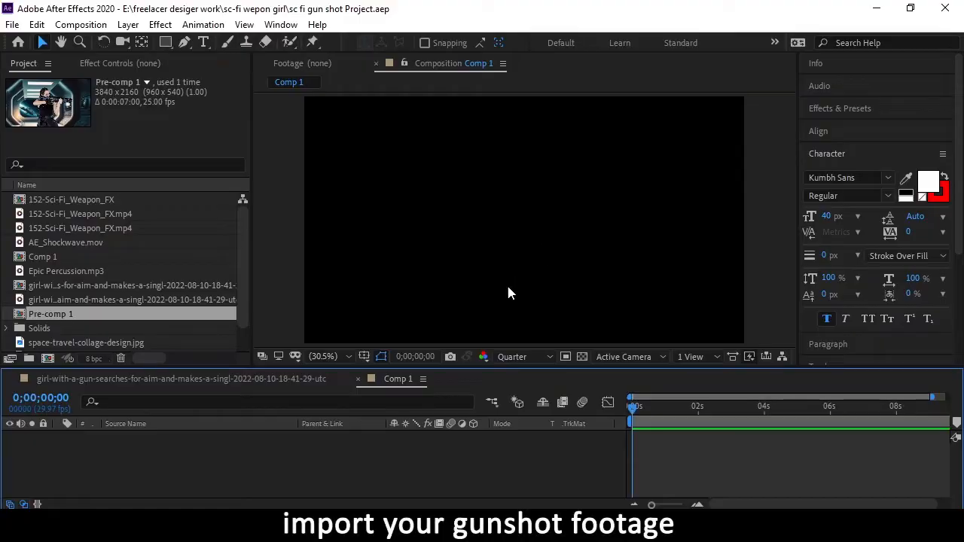
Add Pre-comp 1 to the Comp 1 timeline and scale the layer down until it just covers the frame.
drag(23, 319, 147, 449)
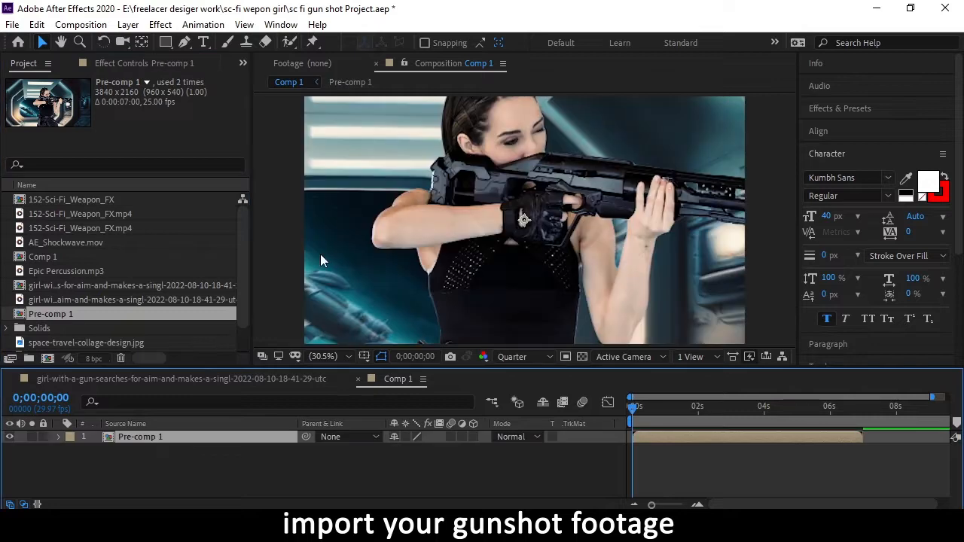
key(comma)
key(comma)
key(comma)
key(comma)
drag(638, 153, 584, 183)
scroll(555, 227, up, 4)
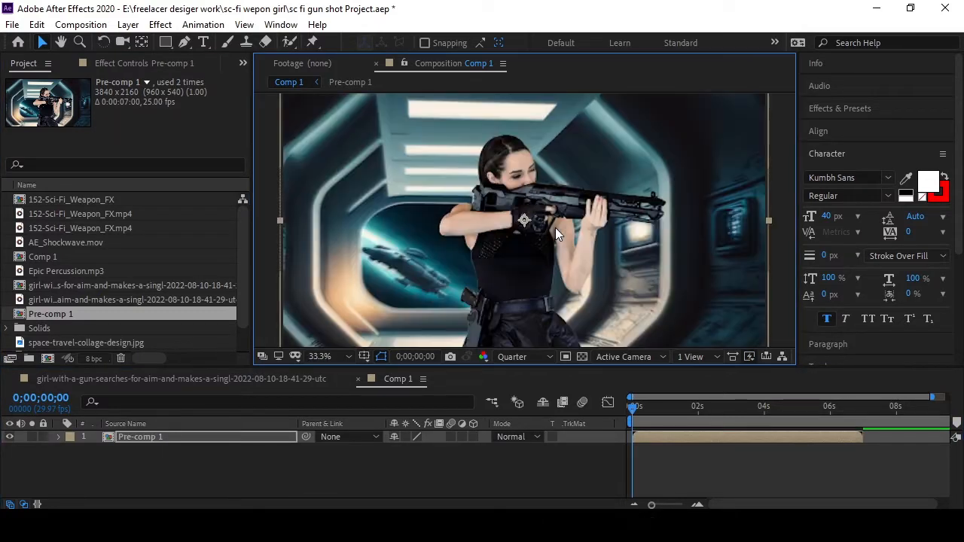
scroll(554, 228, down, 2)
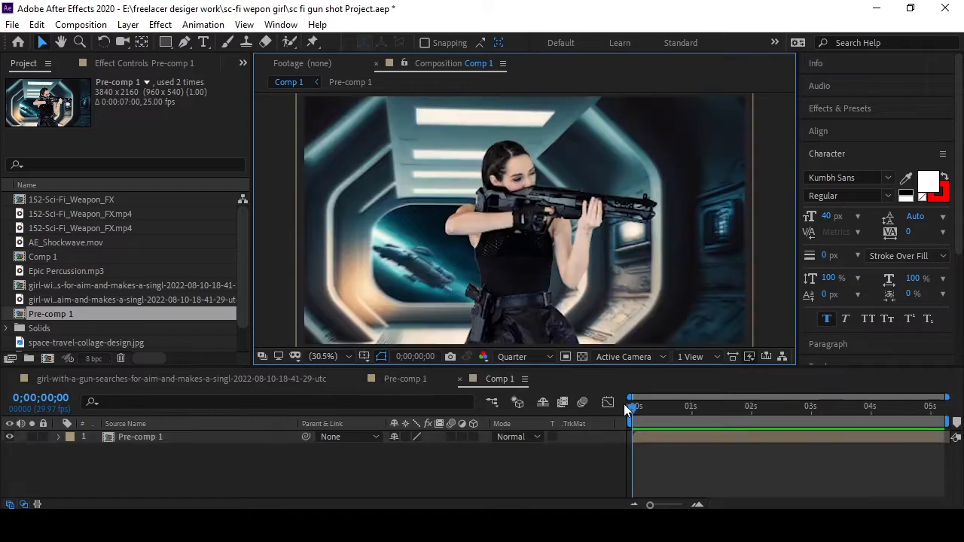
Mark the gunshot frame with a composition marker at 0;00;03;01.
mouse_move(650, 409)
mouse_down()
mouse_move(850, 410)
mouse_move(665, 425)
mouse_move(812, 422)
mouse_up()
key(KP_Multiply)
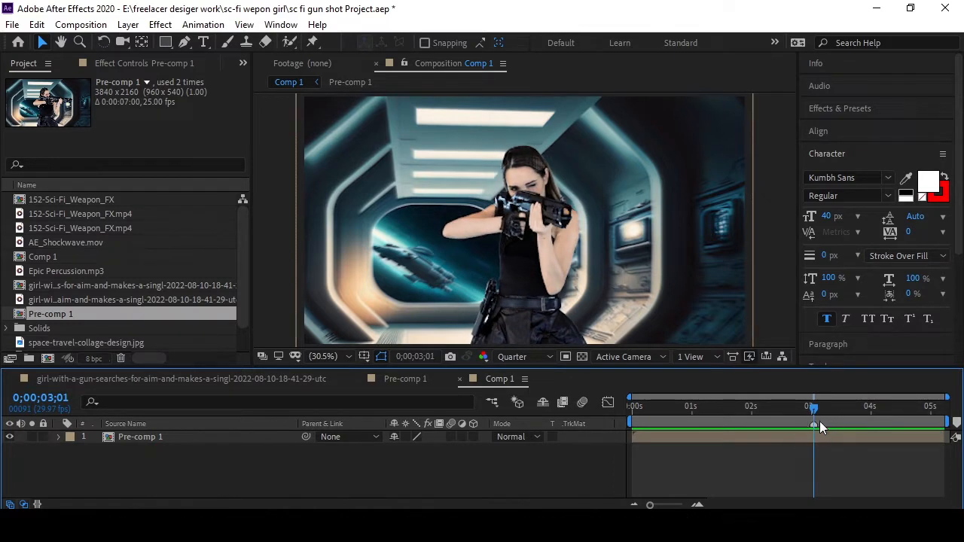
Create a 1920 × 1080 px solid layer with the colour FFFFFF above the gunshot footage.
right_click(447, 480)
mouse_move(492, 314)
click(662, 354)
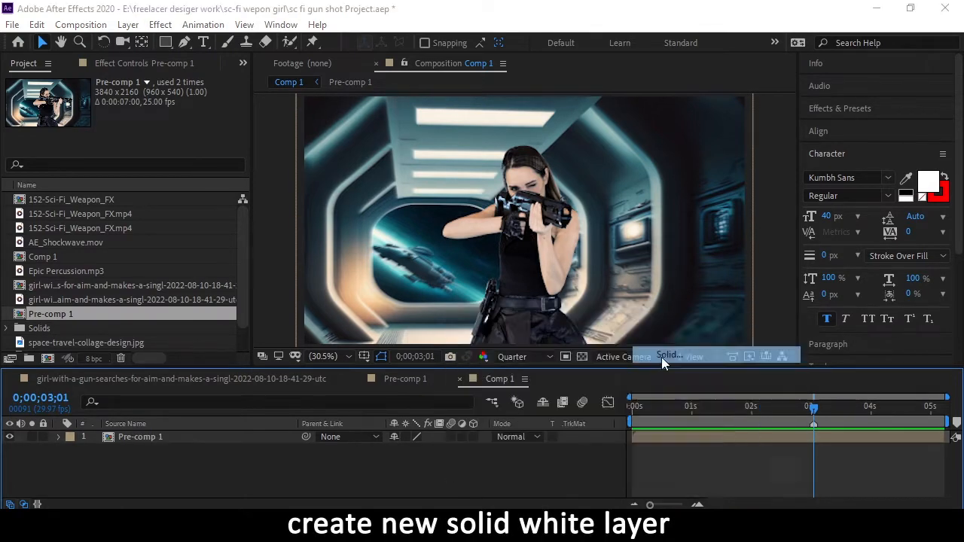
click(796, 408)
text(FFFFFF)
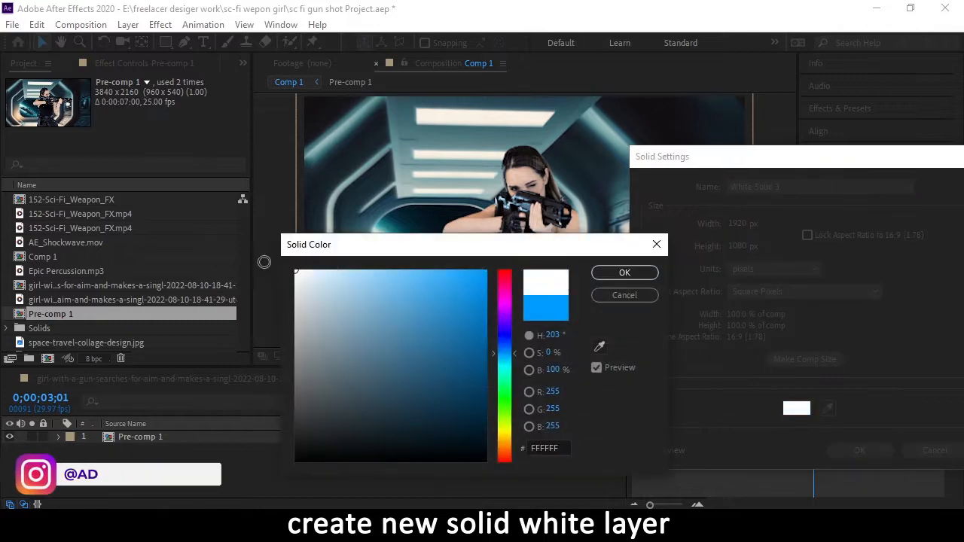
click(621, 276)
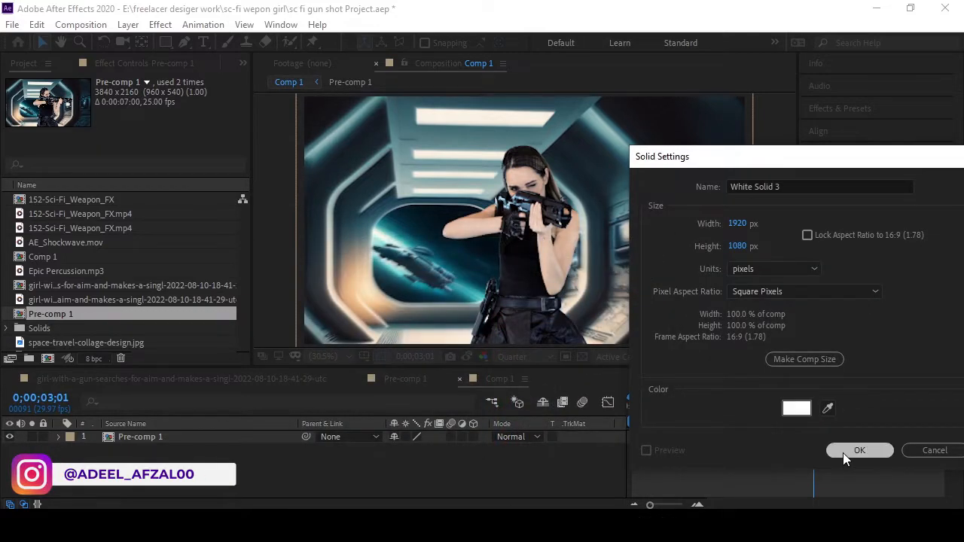
click(841, 452)
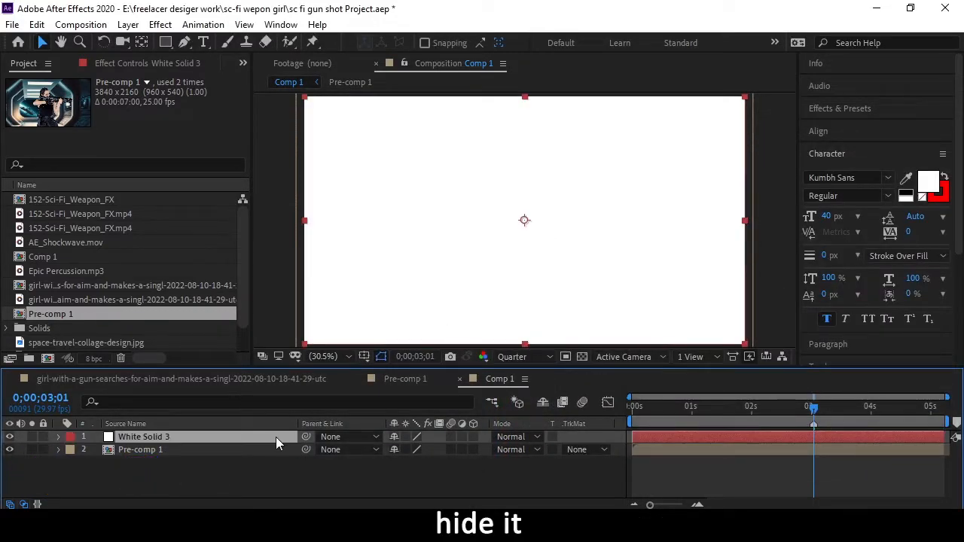
With the white solid temporarily hidden, draw a closed spiky muzzle-flash mask on it in front of the gun barrel.
click(10, 437)
key(g)
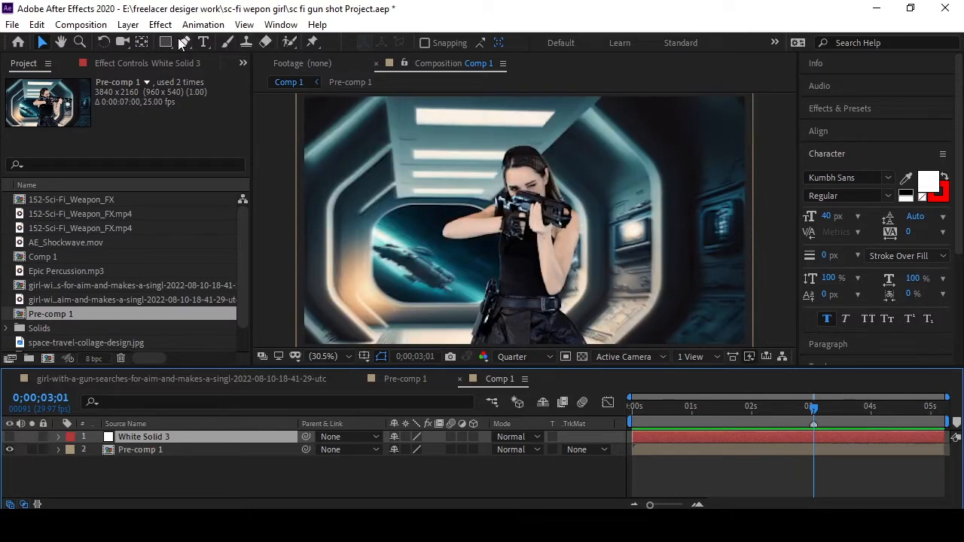
click(565, 187)
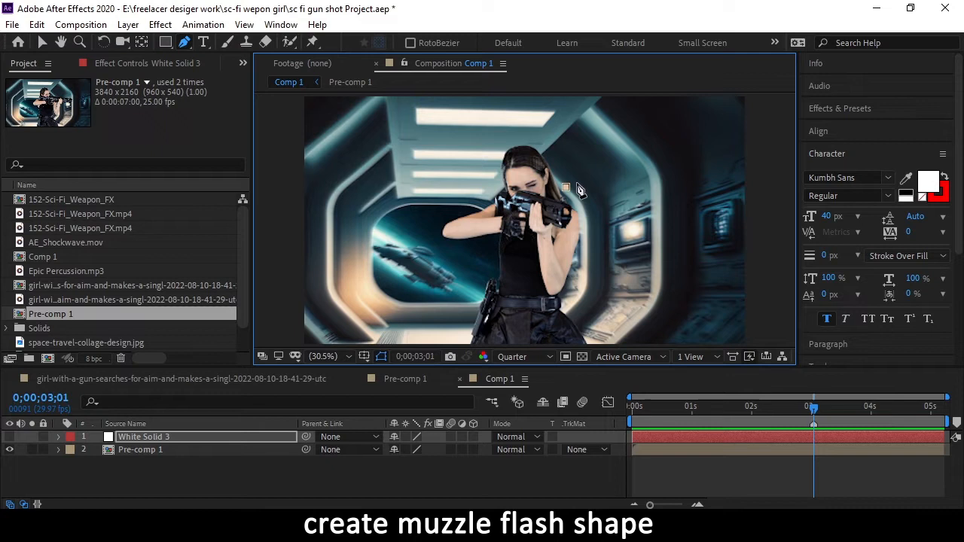
click(636, 159)
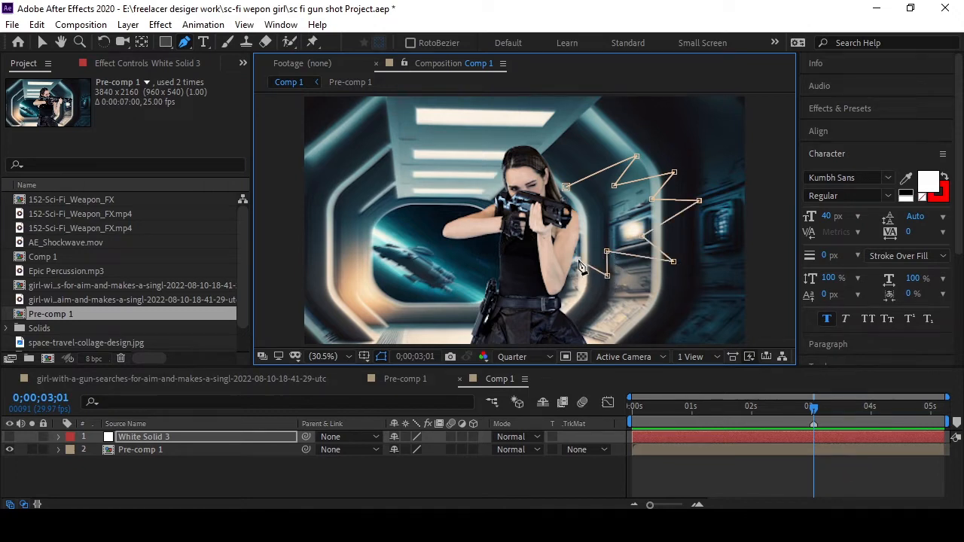
click(577, 261)
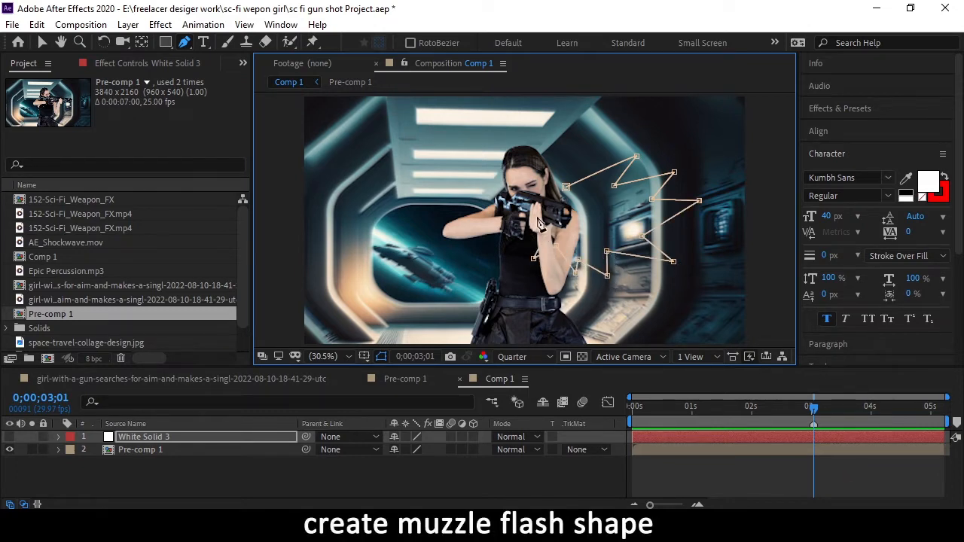
drag(565, 187, 555, 172)
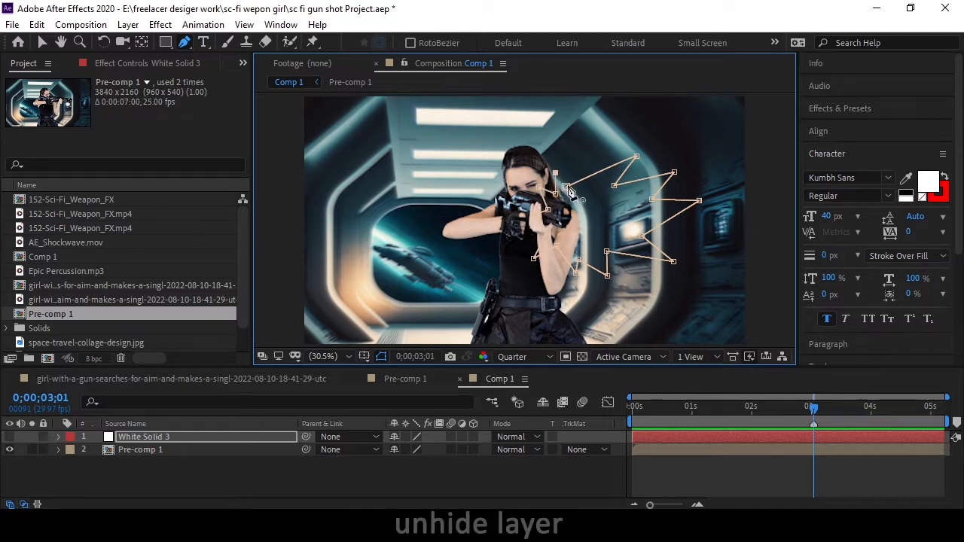
click(9, 436)
click(221, 475)
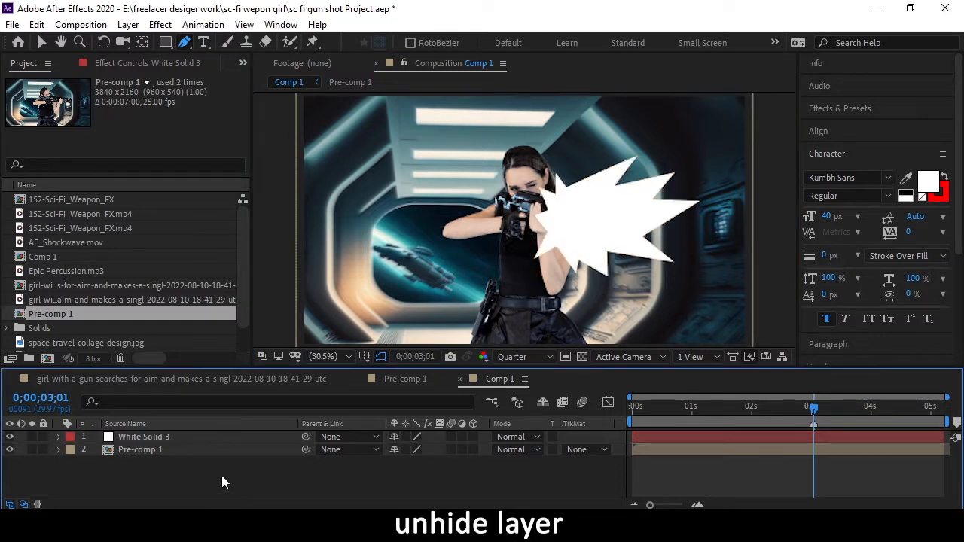
Split the white solid at the 0;00;03;01 marker and delete the part before it.
click(219, 435)
scroll(783, 399, up, 3)
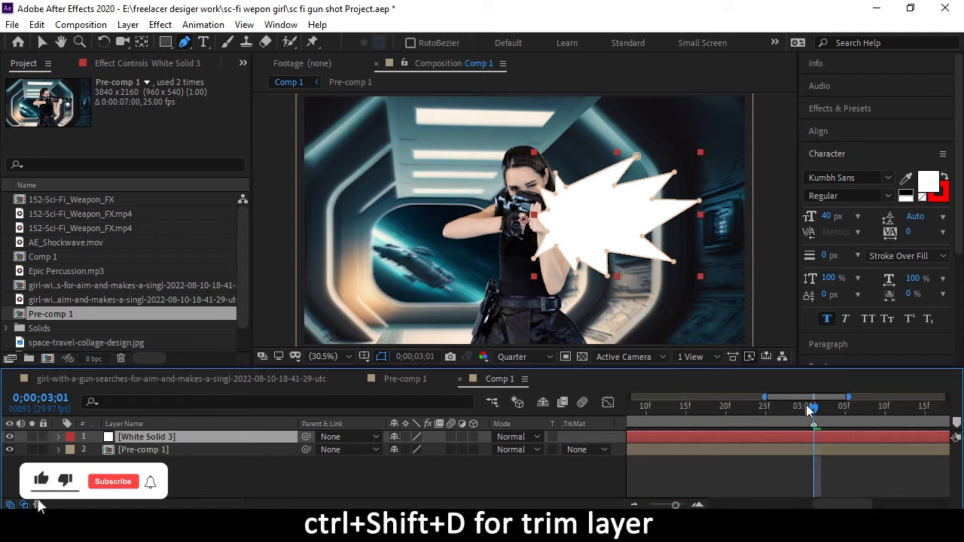
mouse_move(811, 407)
mouse_down()
mouse_move(787, 407)
mouse_move(825, 407)
mouse_up()
key(ctrl+shift+d)
click(799, 449)
key(Delete)
Cut off the white solid from 0;00;03;03 onward and play back the flash from 0;00;02;23.
click(838, 438)
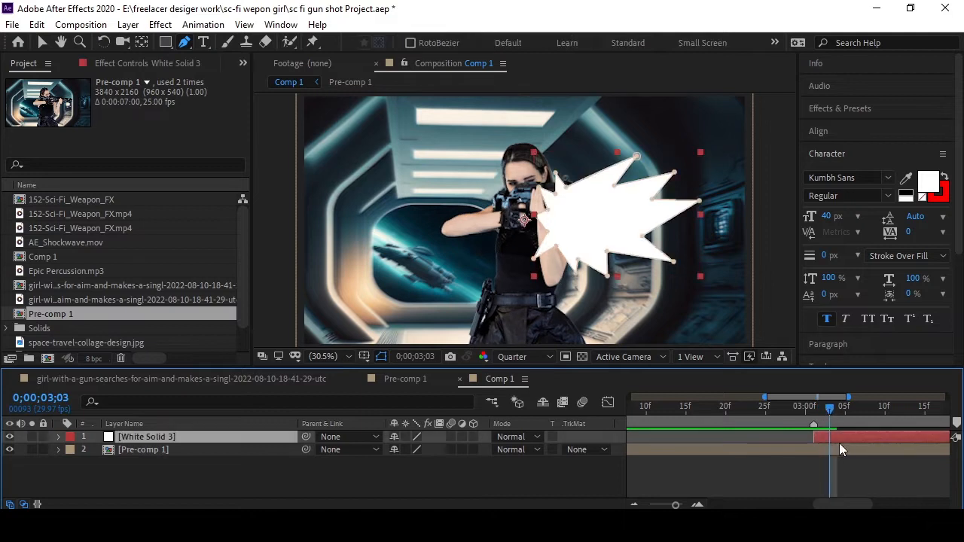
key(ctrl+shift+d)
key(Delete)
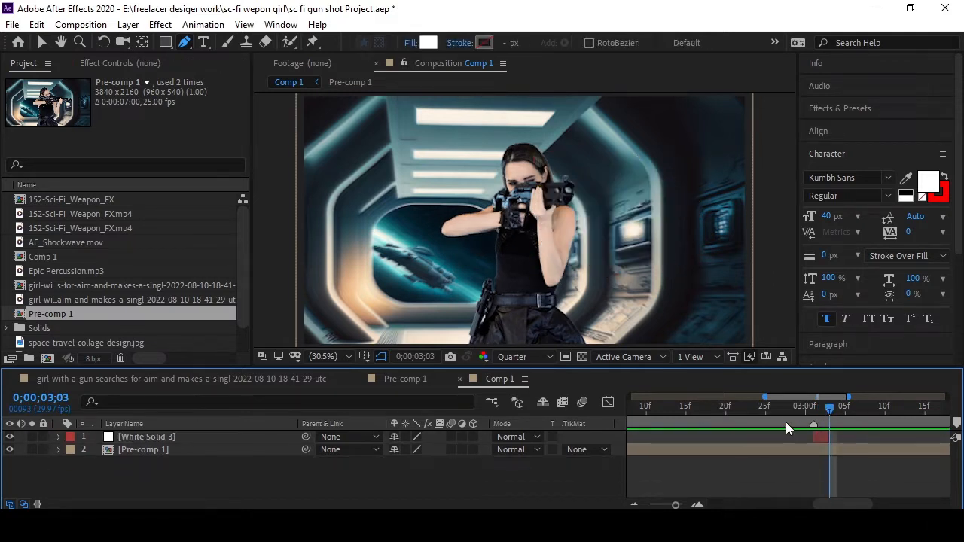
key(minus)
key(minus)
key(minus)
click(797, 406)
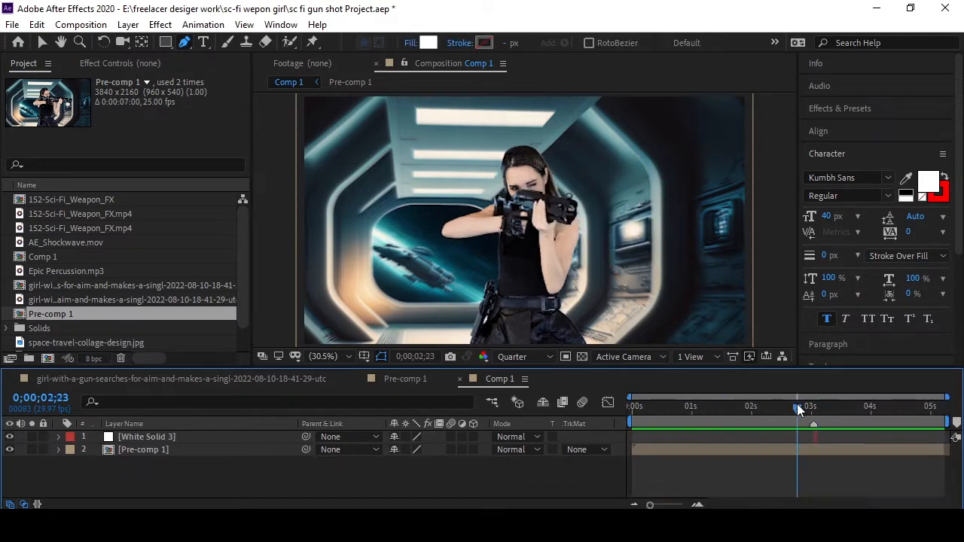
key(space)
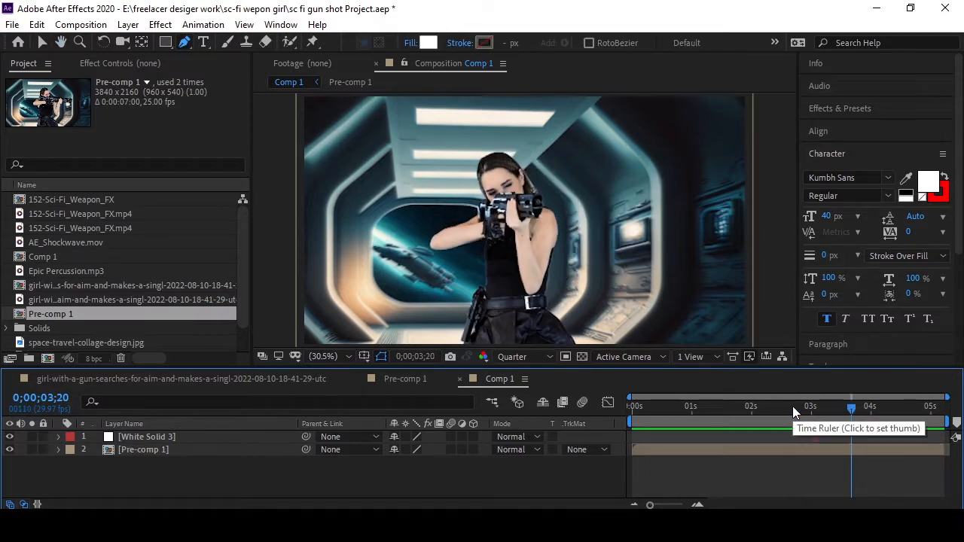
Set the muzzle-flash mask's feather to 114 pixels and its expansion to -9 pixels, and preview the shot.
drag(792, 406, 817, 417)
click(183, 440)
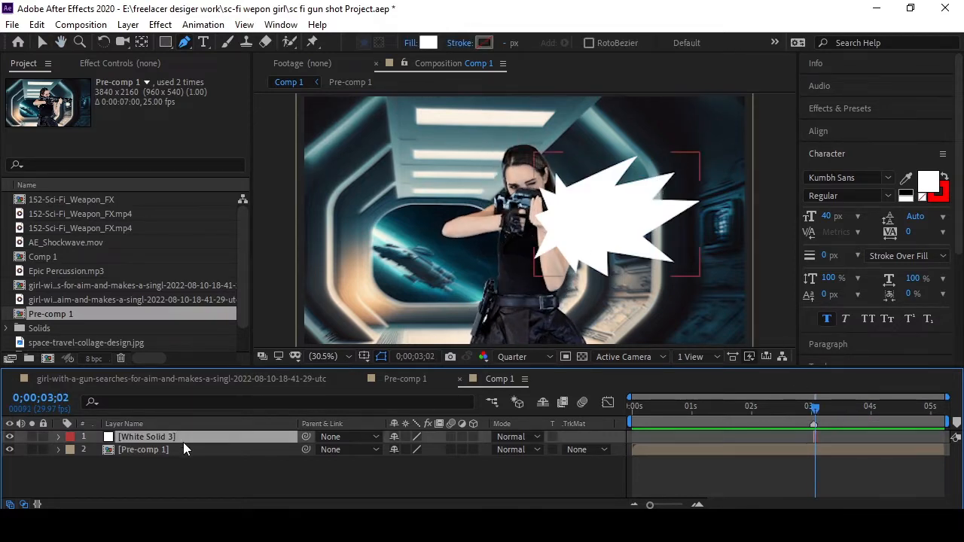
key(m)
key(m)
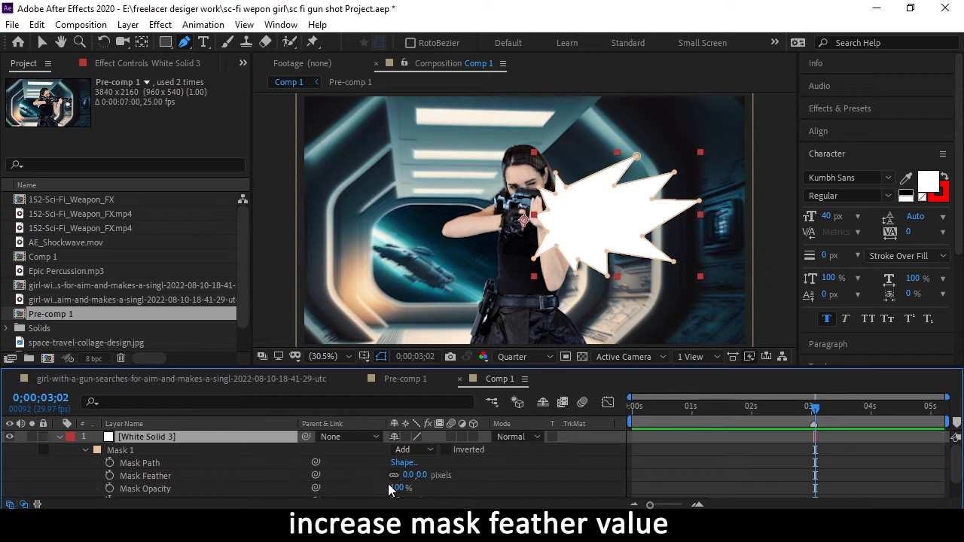
scroll(388, 483, down, 1)
drag(407, 451, 489, 448)
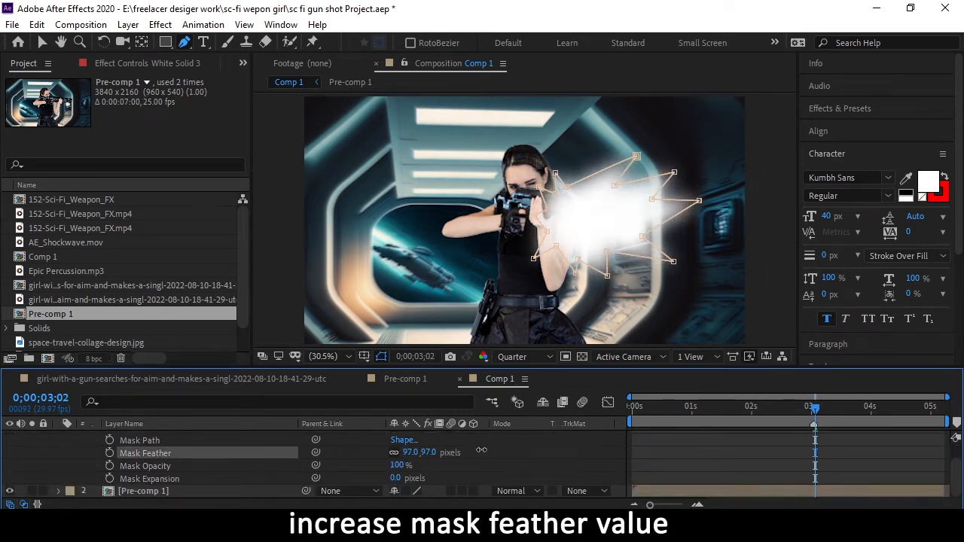
drag(394, 477, 385, 478)
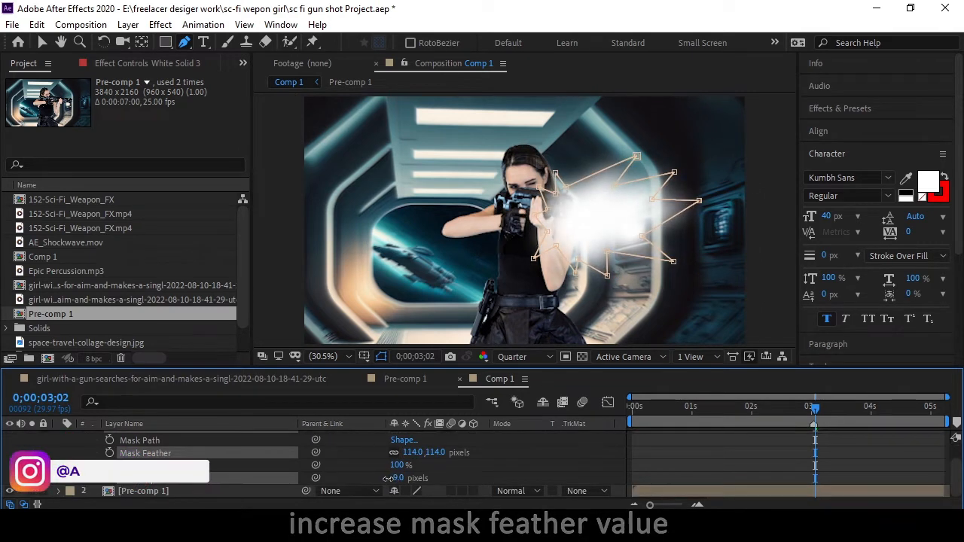
click(728, 407)
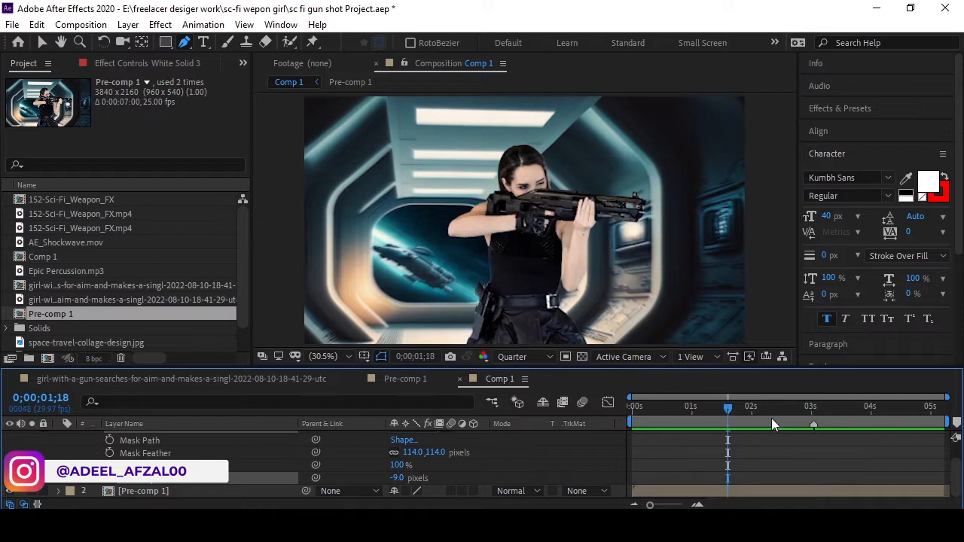
key(space)
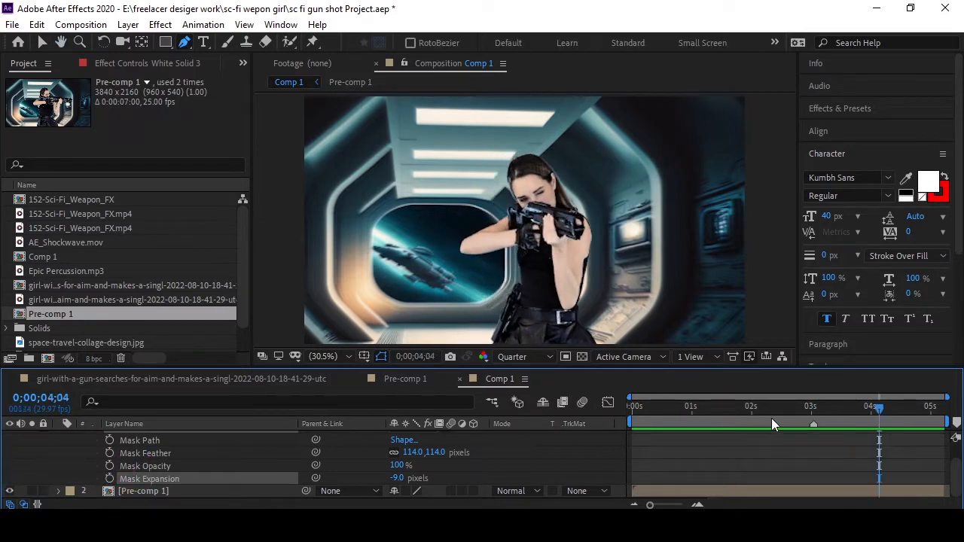
Apply the Fractal Noise effect to the white solid layer.
scroll(550, 255, down, 3)
scroll(550, 255, up, 3)
scroll(45, 444, up, 3)
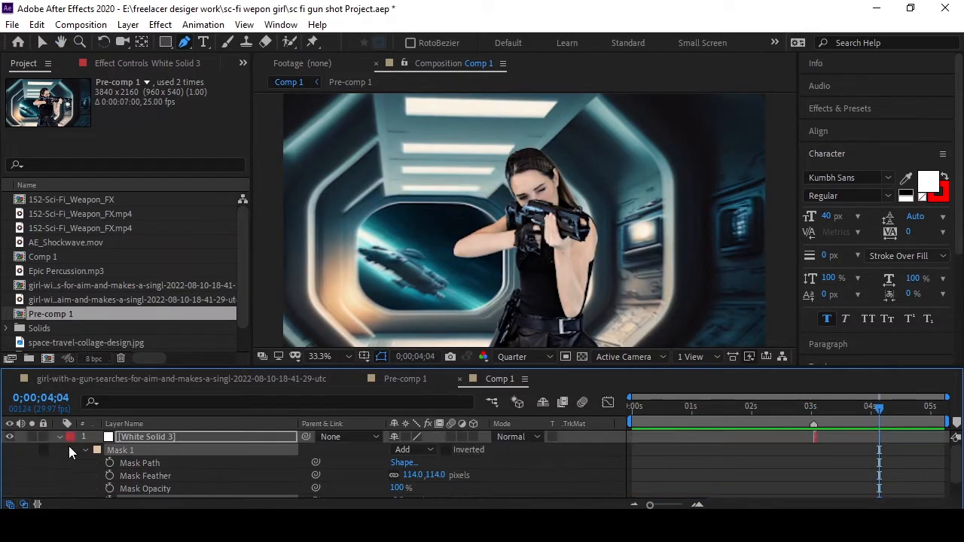
click(69, 446)
key(ctrl+space)
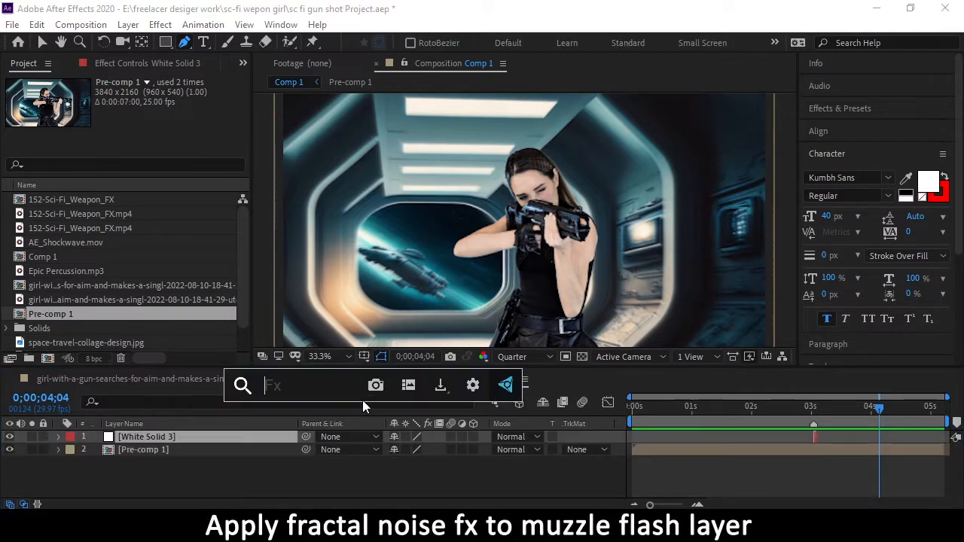
text(fra)
click(314, 384)
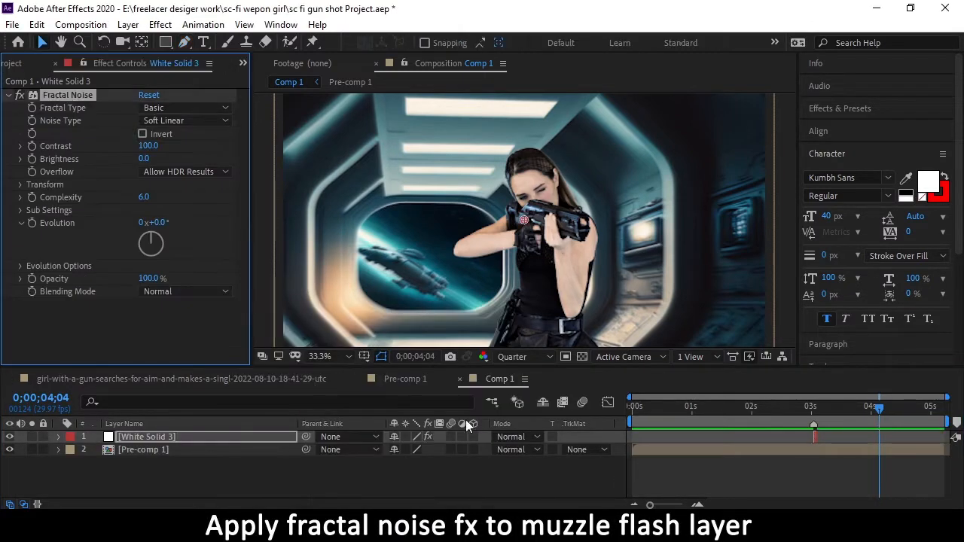
At 0;00;03;02, set the Fractal Noise contrast to 224 and its complexity to 7.5.
click(813, 407)
scroll(575, 215, up, 2)
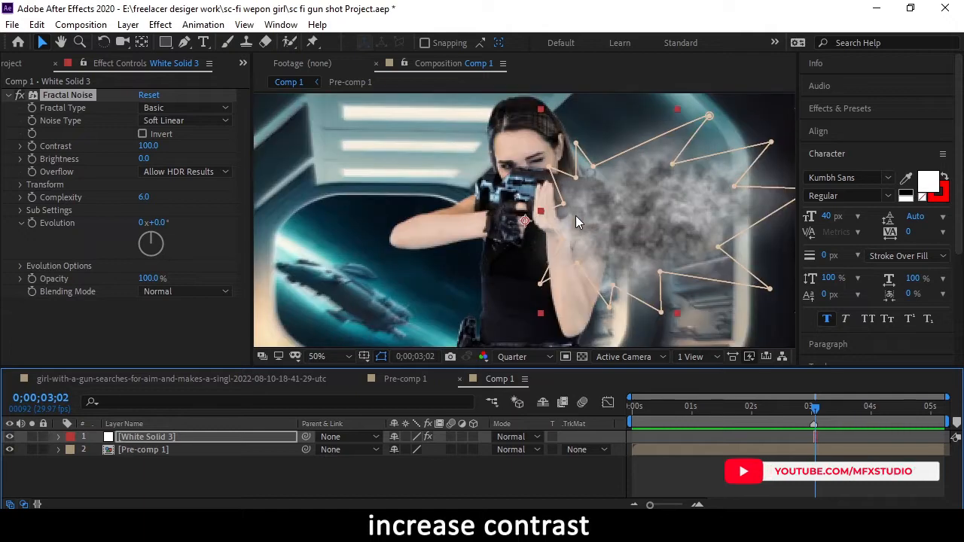
drag(146, 159, 140, 159)
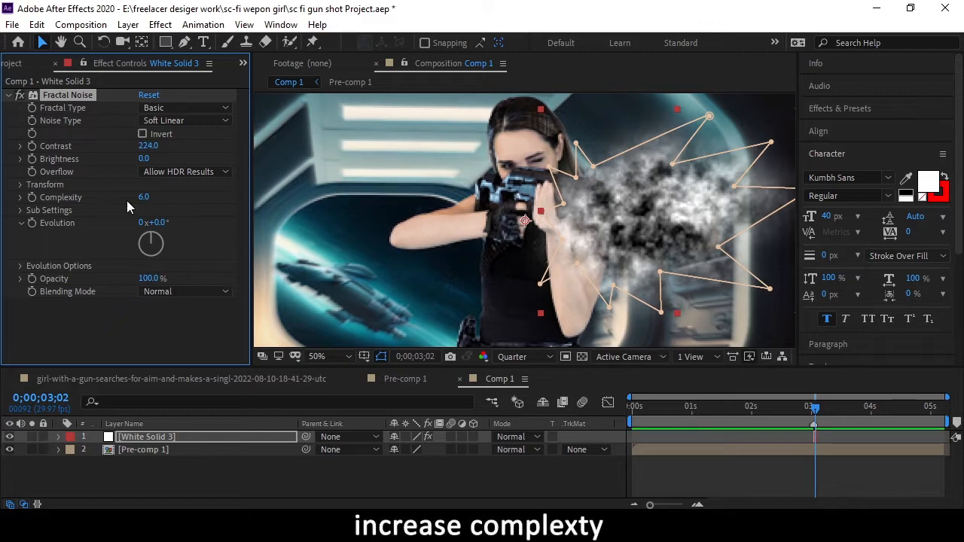
drag(147, 198, 153, 198)
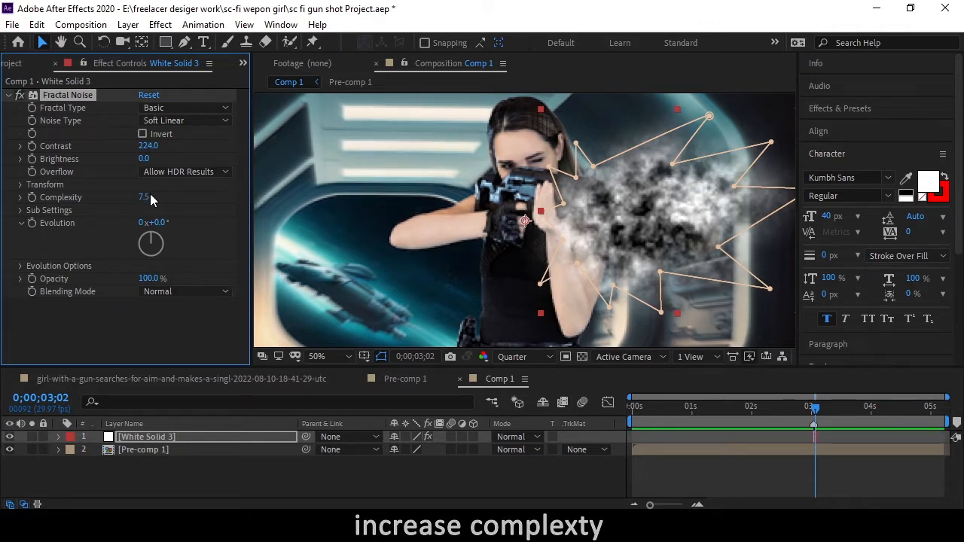
Set the fractal type to Dynamic Progressive and invert the noise on the muzzle flash.
click(170, 110)
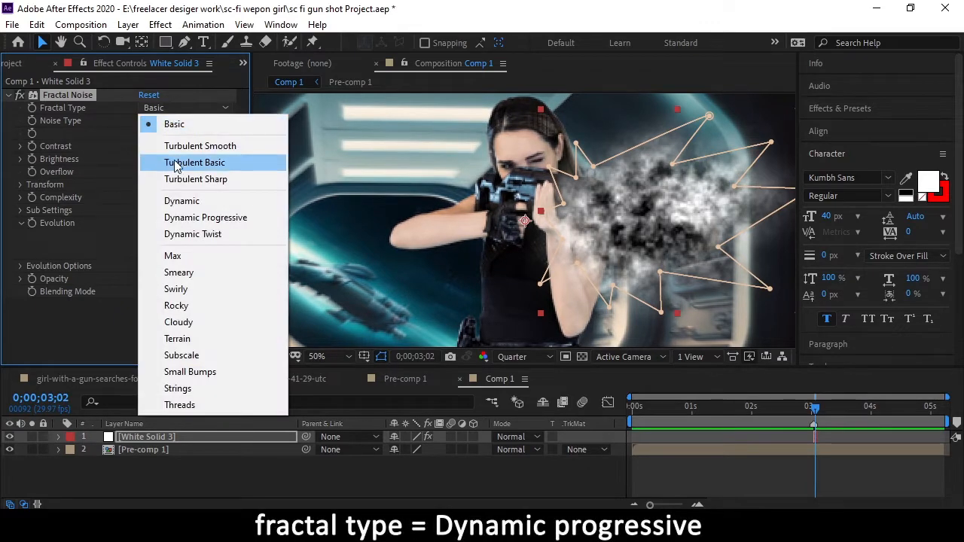
click(194, 219)
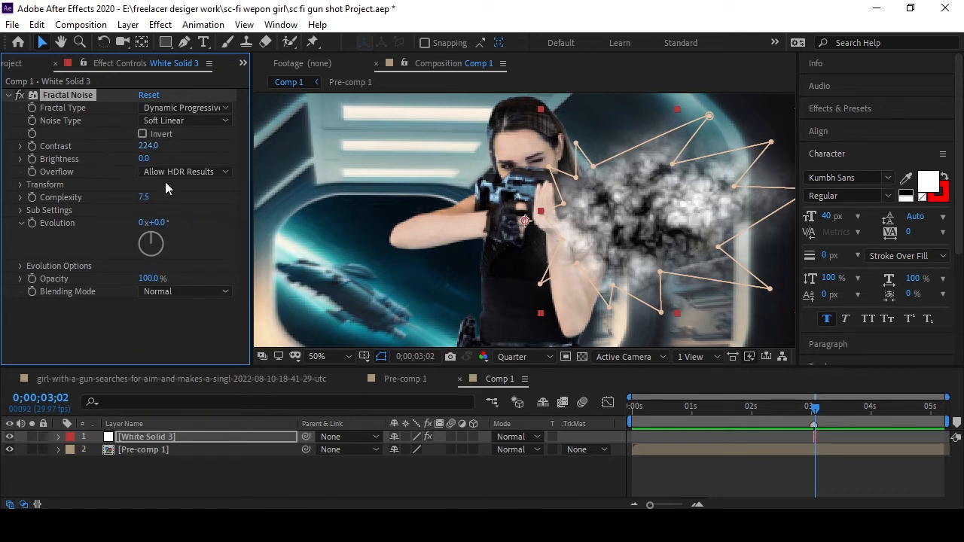
click(143, 133)
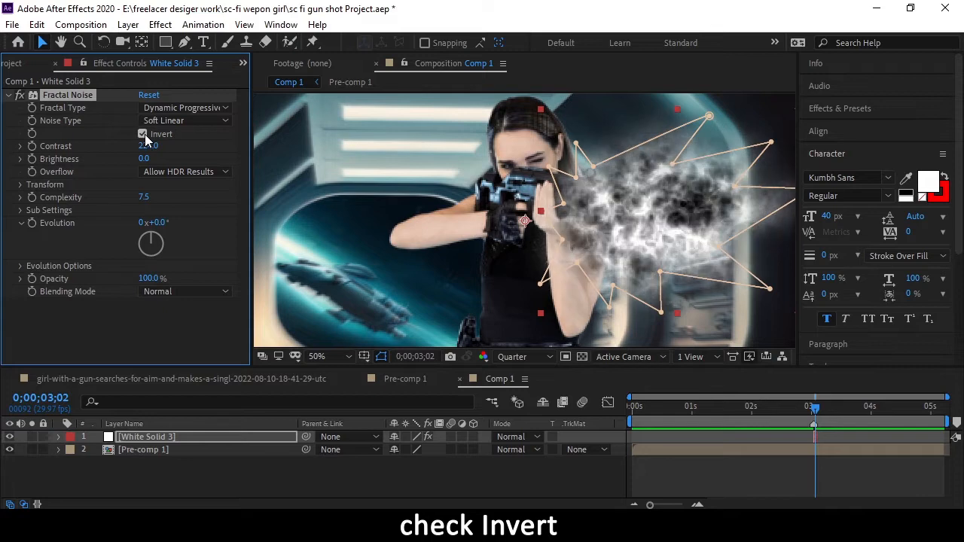
drag(814, 410, 819, 412)
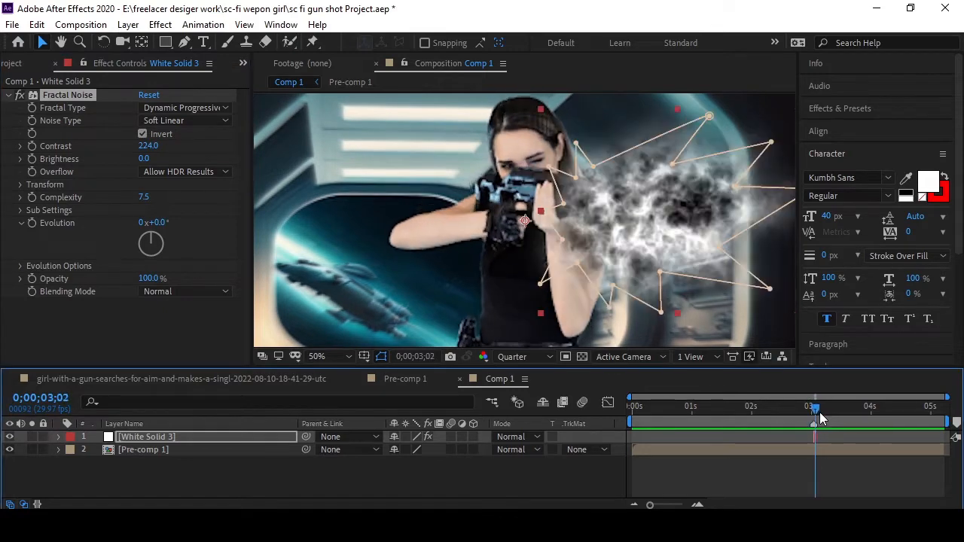
Set the Fractal Noise scale to 285.1, contrast to 284, brightness to 6, complexity to 7.3 and evolution to -12°.
click(26, 185)
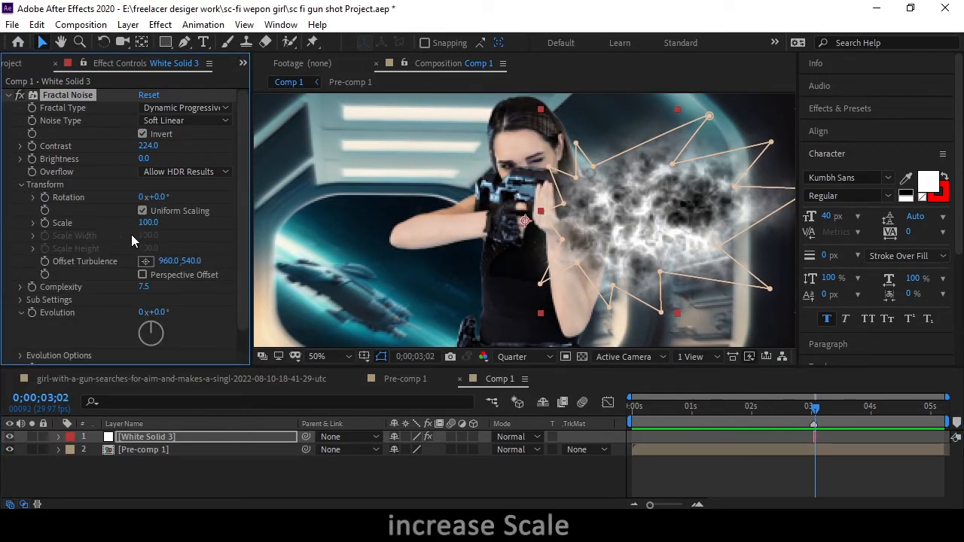
drag(148, 223, 233, 224)
scroll(431, 208, down, 2)
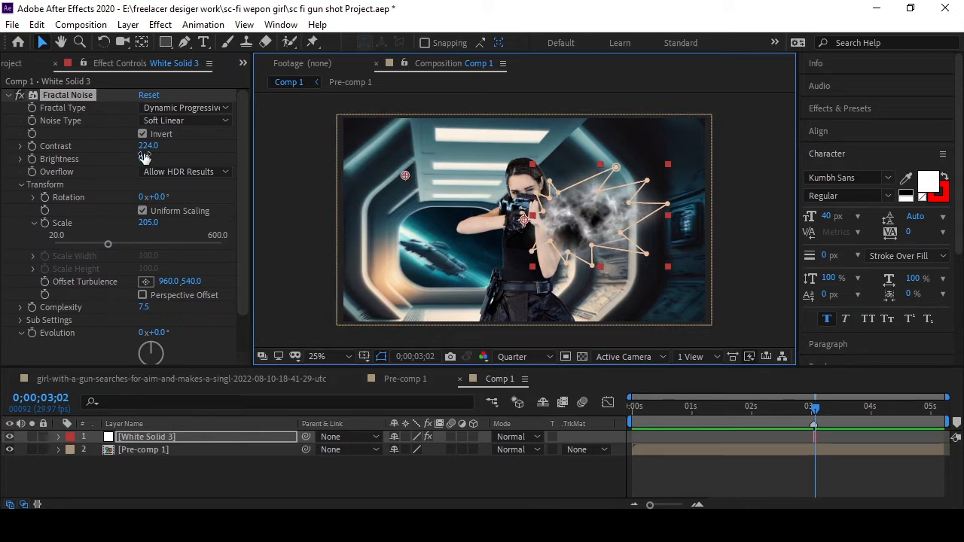
mouse_move(108, 244)
mouse_down()
mouse_move(147, 243)
mouse_move(98, 243)
mouse_up()
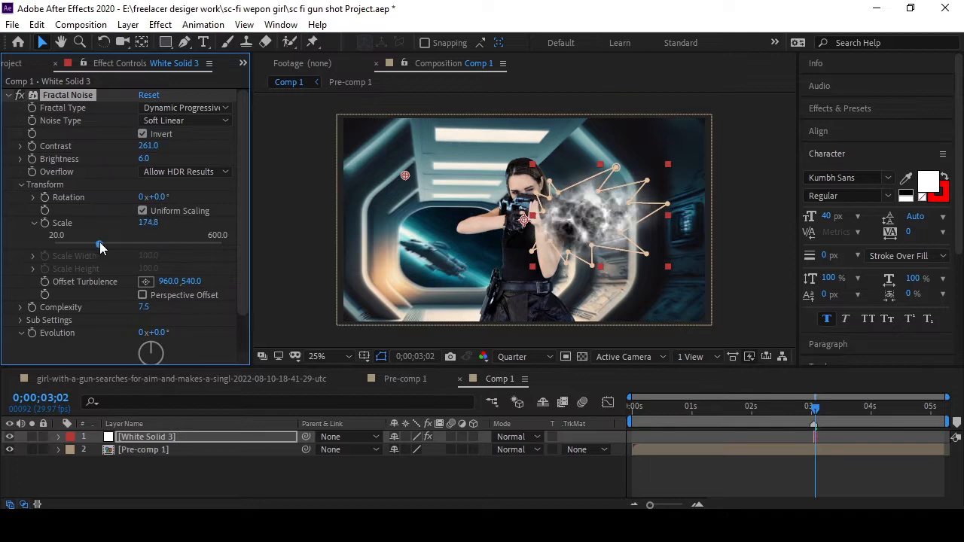
click(416, 188)
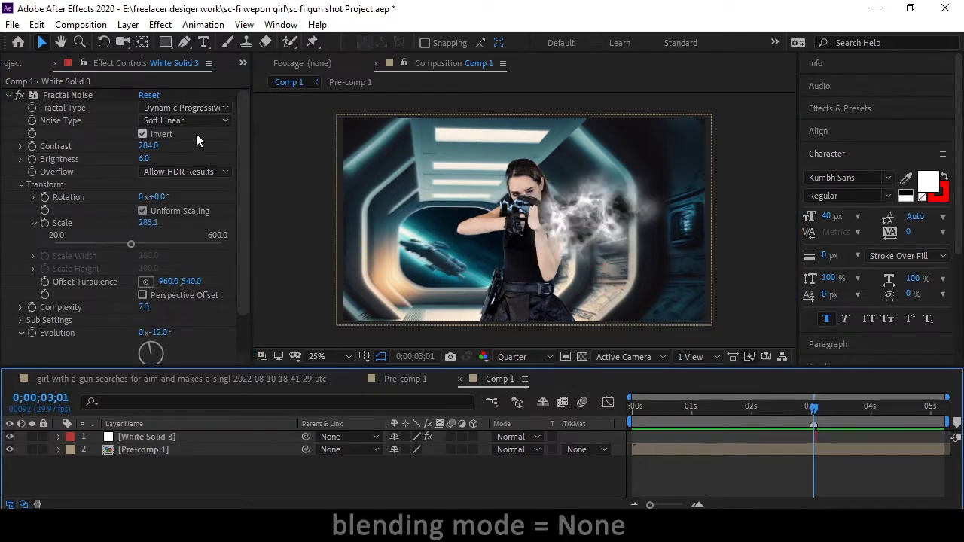
Set the Fractal Noise blending mode to None and check the flash frame by frame around 0;00;03;01.
scroll(194, 198, down, 3)
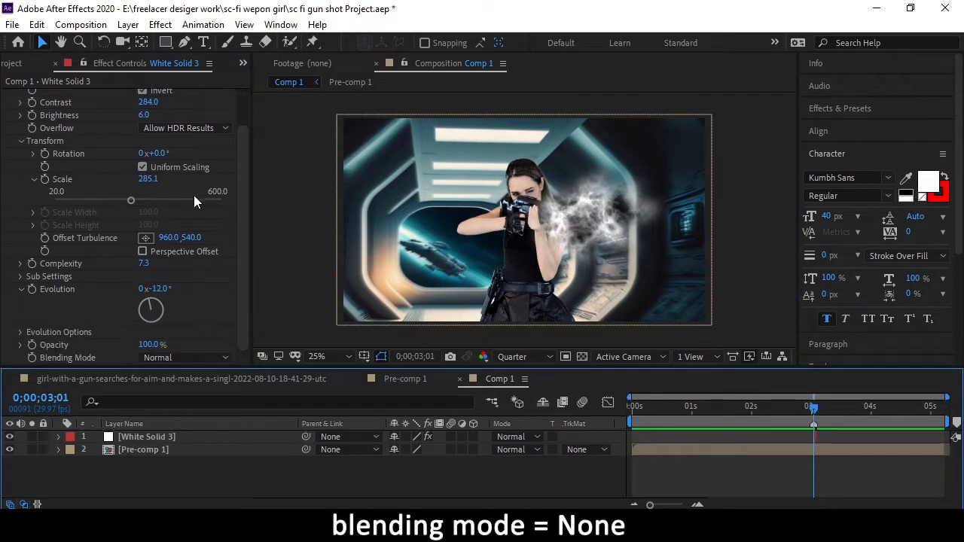
click(181, 358)
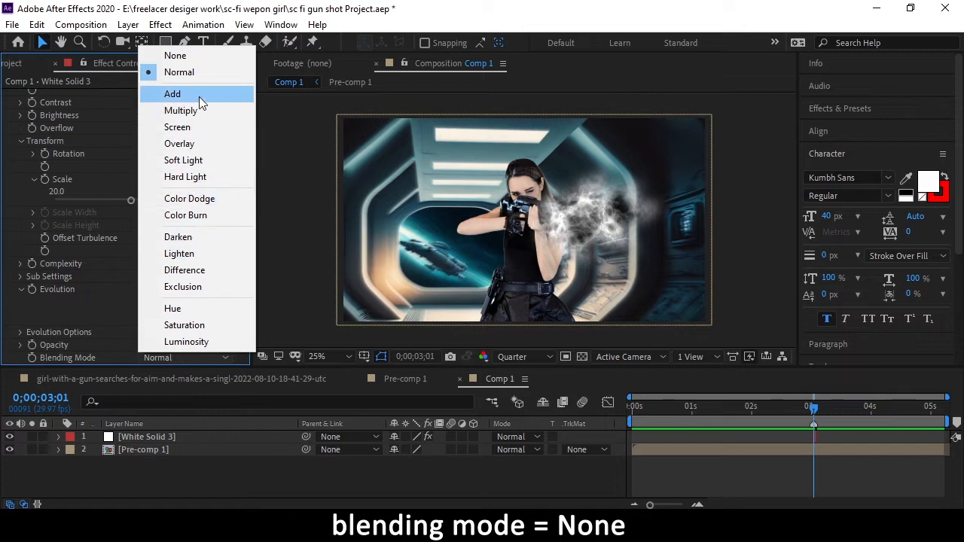
click(216, 57)
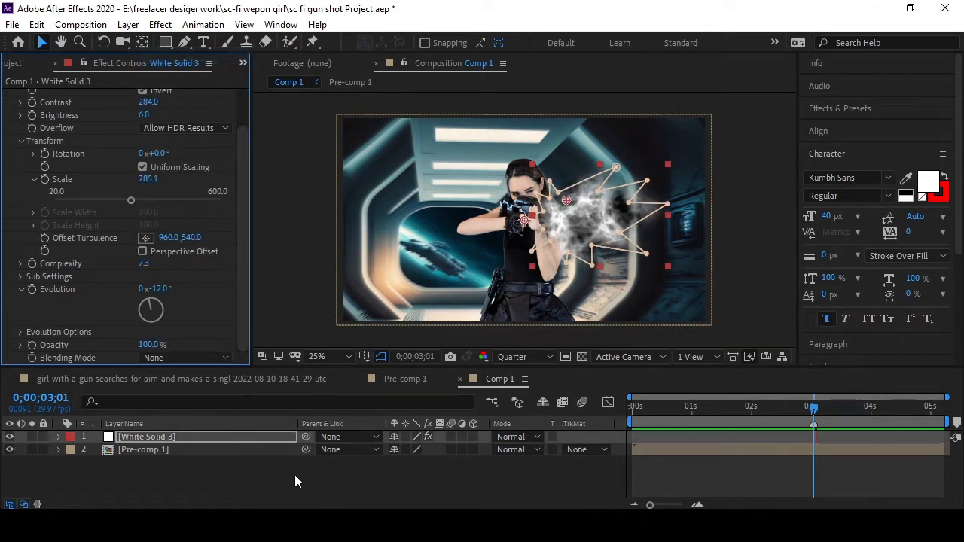
mouse_move(810, 405)
mouse_down()
mouse_move(796, 411)
mouse_move(825, 415)
mouse_move(795, 407)
mouse_move(822, 408)
mouse_move(810, 410)
mouse_up()
key(period)
key(period)
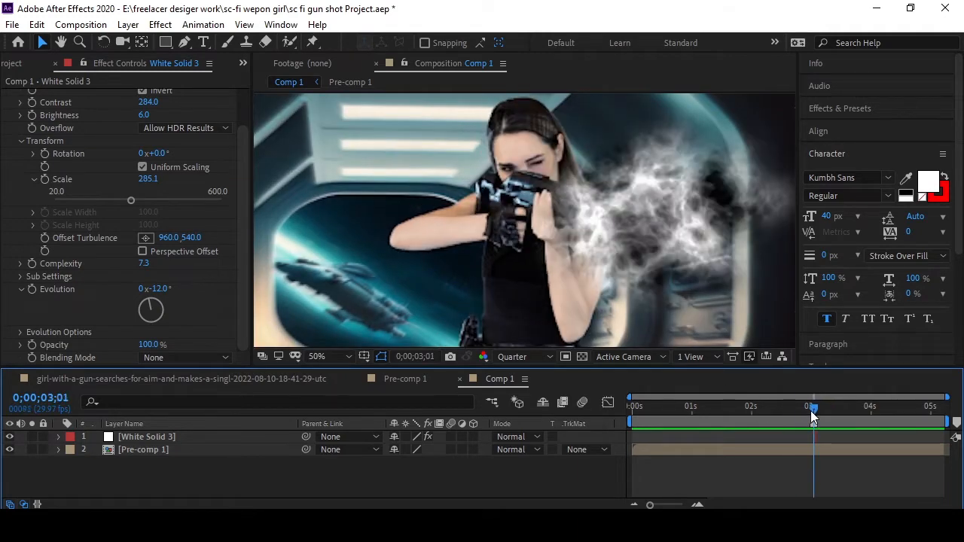
key(comma)
key(comma)
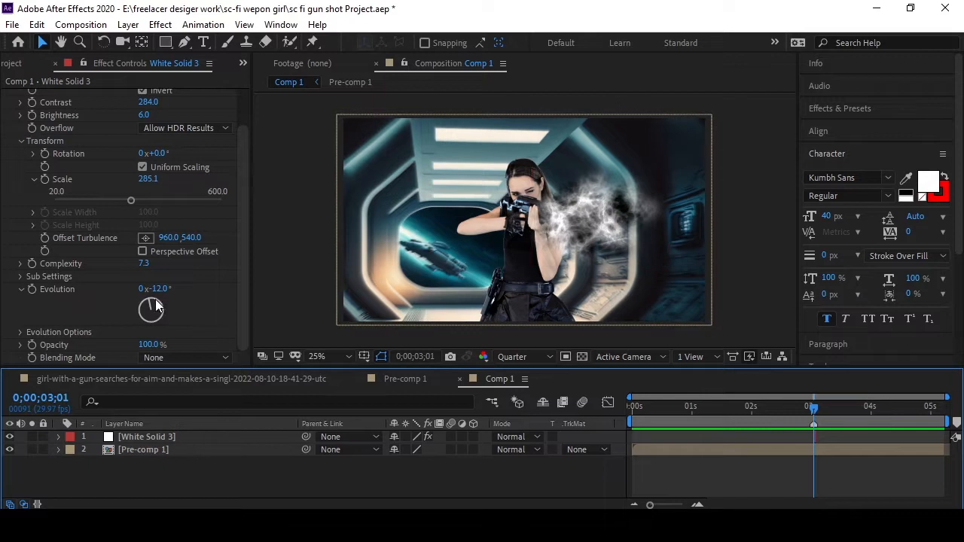
Apply CC Radial Fast Blur to the white solid layer with an amount of 73 and the zoom type Brightest.
click(180, 435)
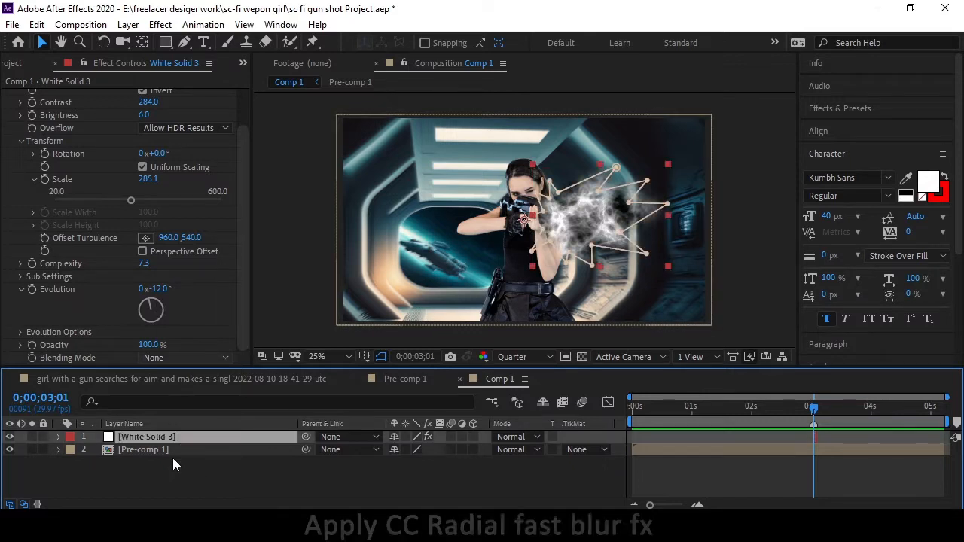
key(ctrl+space)
text(cc rad)
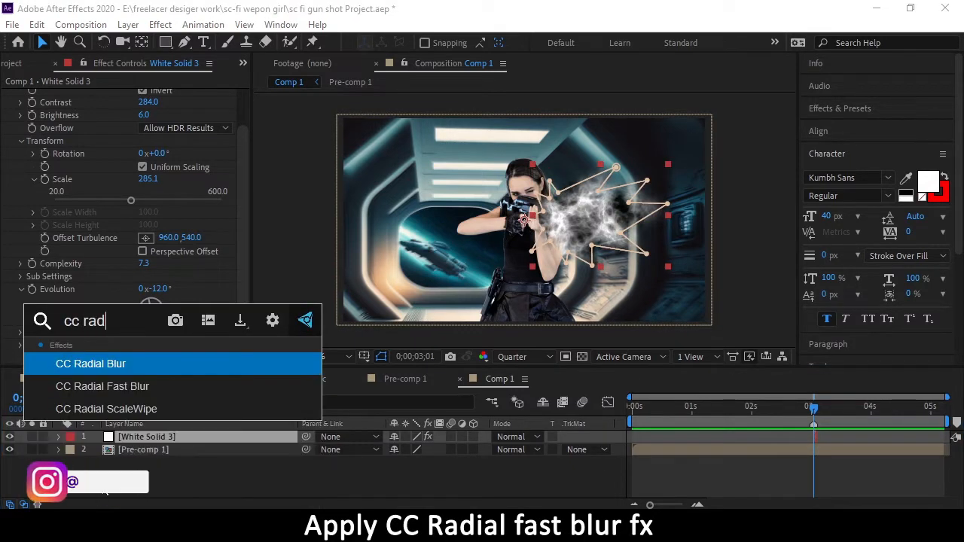
click(126, 380)
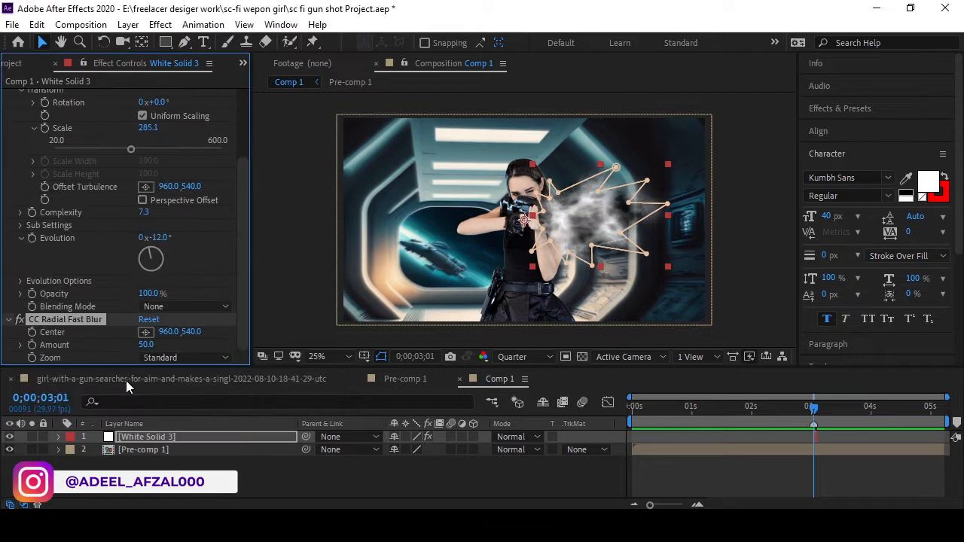
drag(146, 344, 163, 344)
click(161, 359)
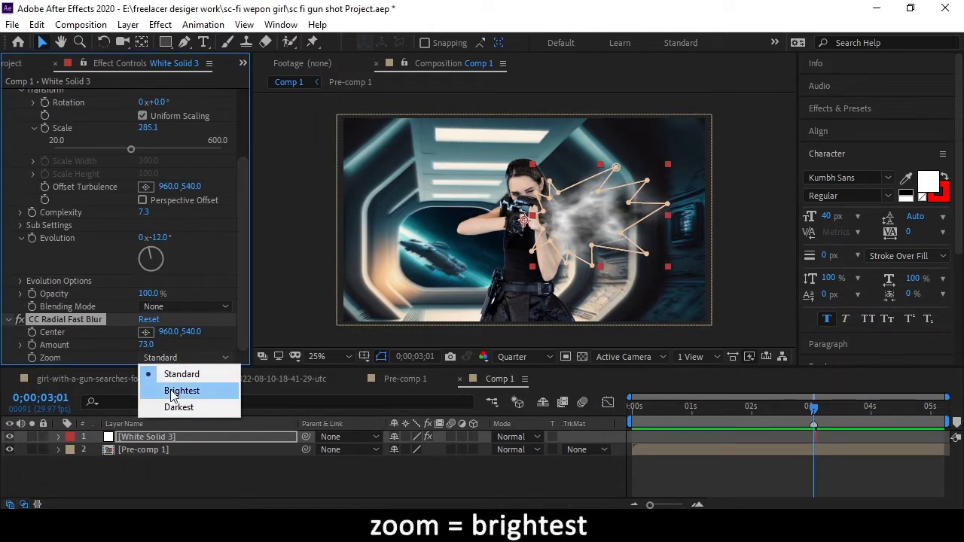
click(170, 390)
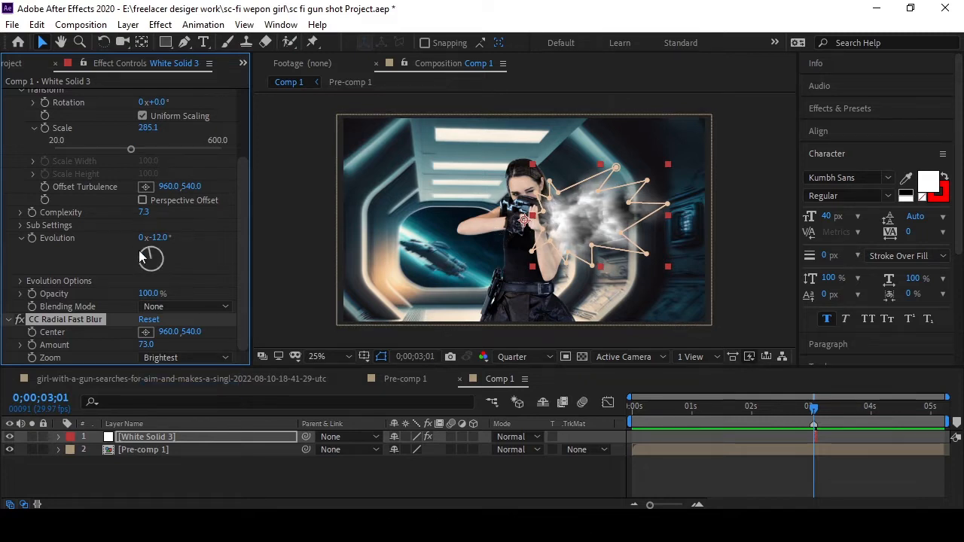
Move the radial blur center behind the shooter to 468, 560 and set the blur amount to 89.
scroll(460, 230, down, 1)
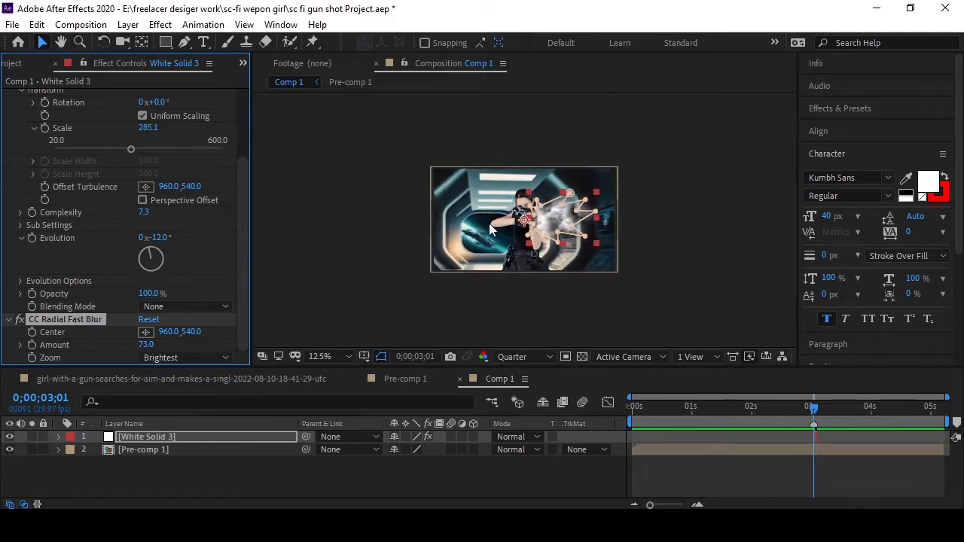
scroll(488, 223, up, 1)
drag(525, 222, 431, 222)
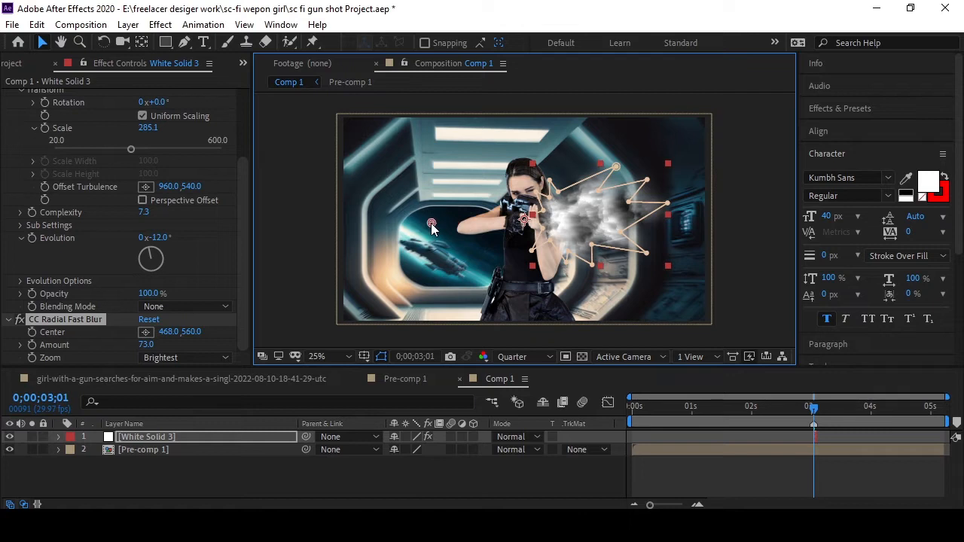
drag(146, 344, 172, 341)
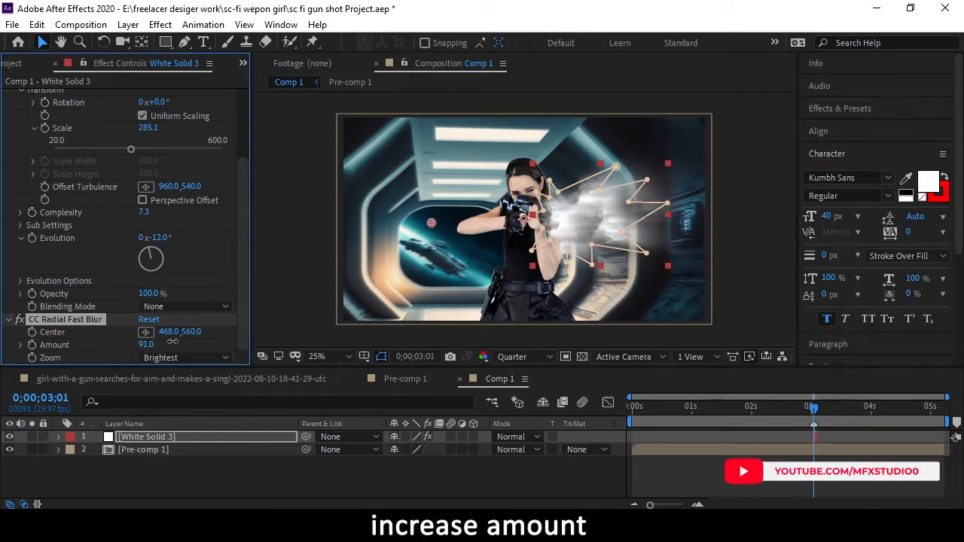
click(353, 471)
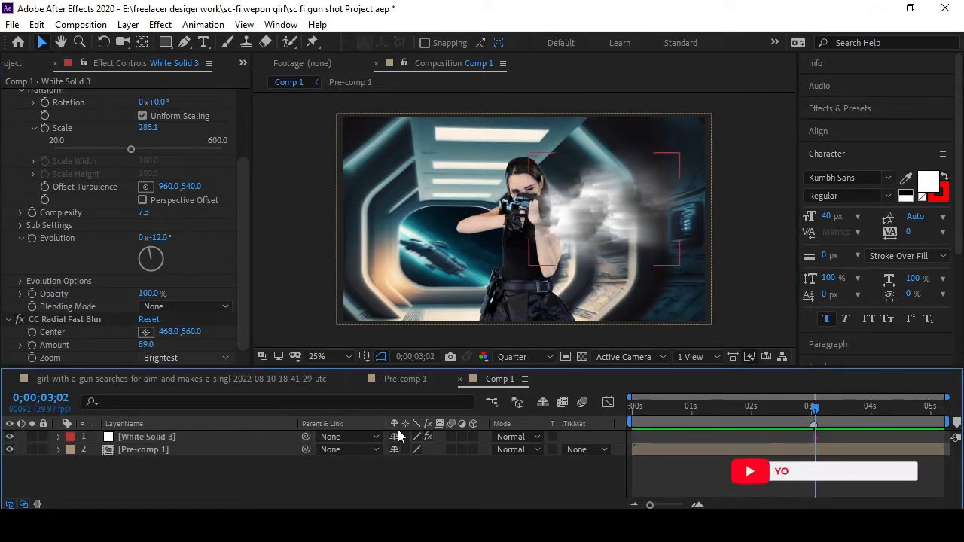
Apply the VC Color Vibrance effect to the white solid layer.
click(247, 437)
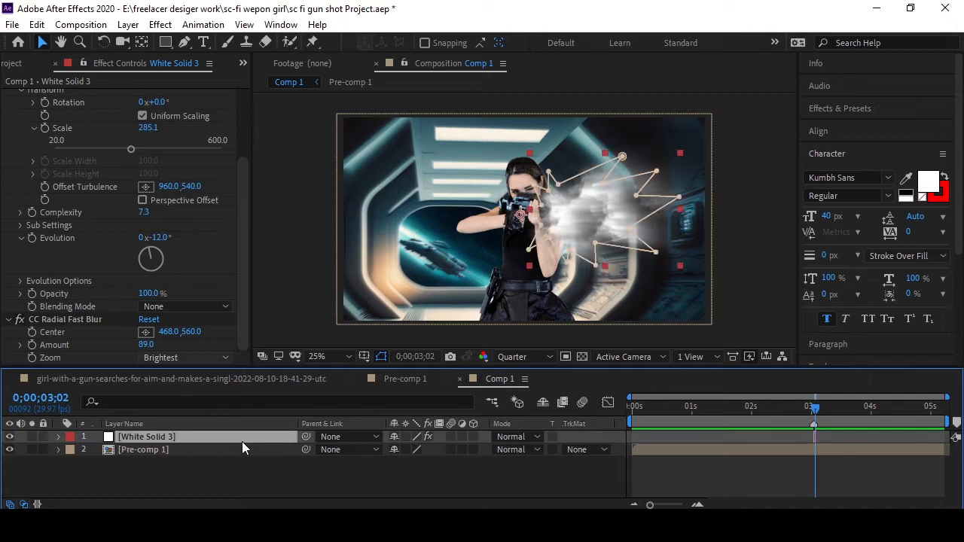
key(ctrl+space)
text(VC)
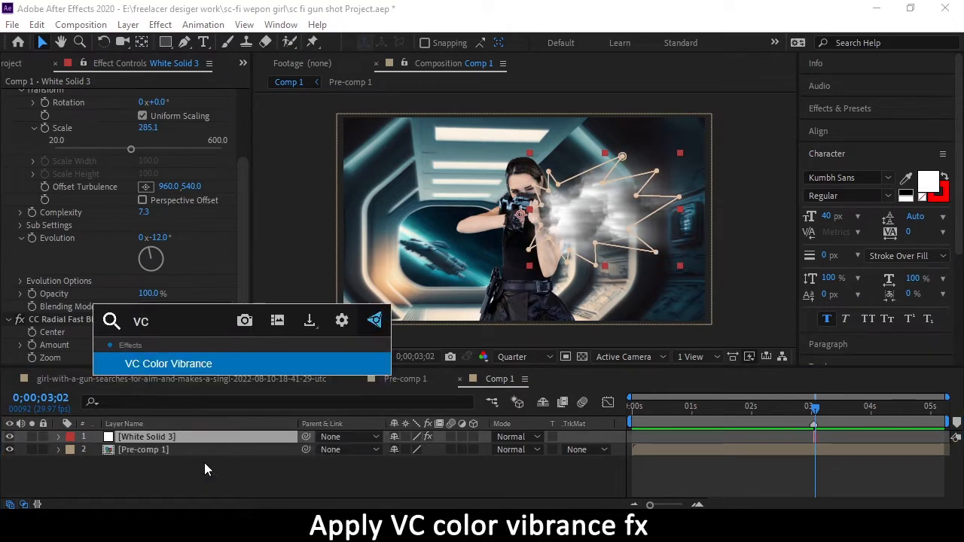
click(183, 361)
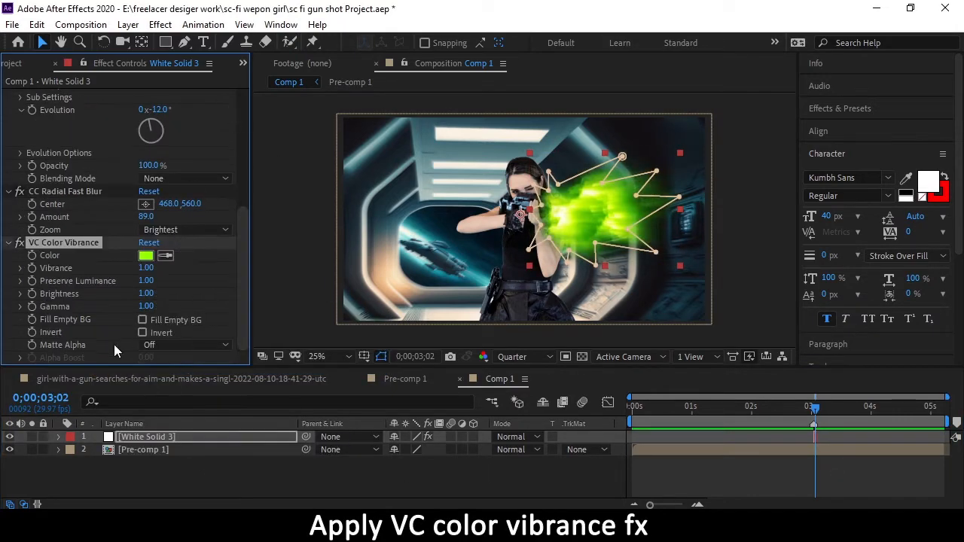
Set the VC Color Vibrance color to a bright blue and preview the shot around the muzzle flash.
click(145, 255)
click(504, 357)
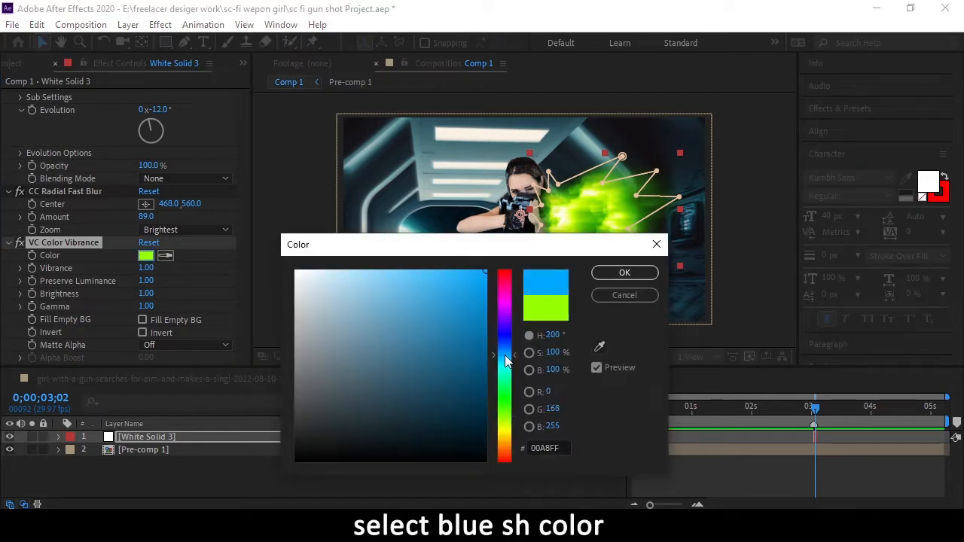
click(483, 321)
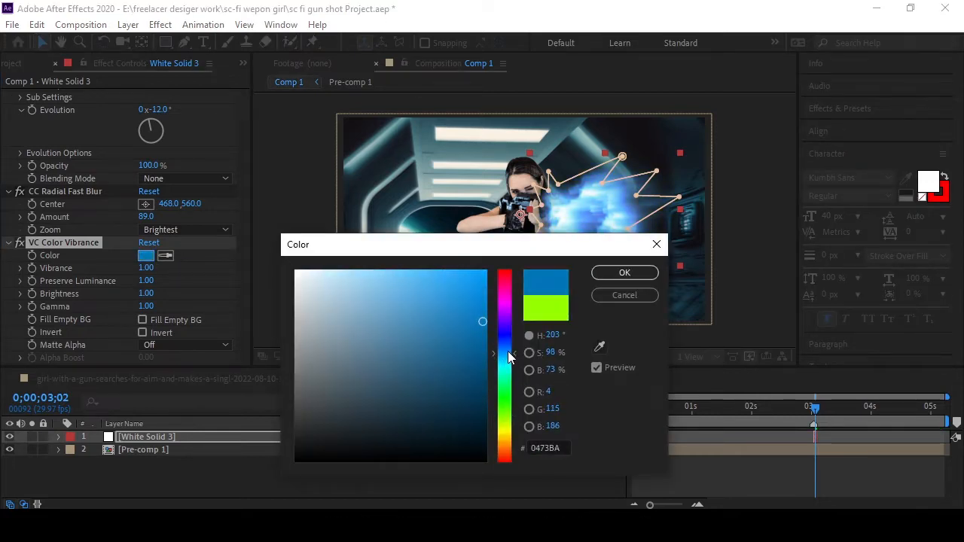
click(480, 293)
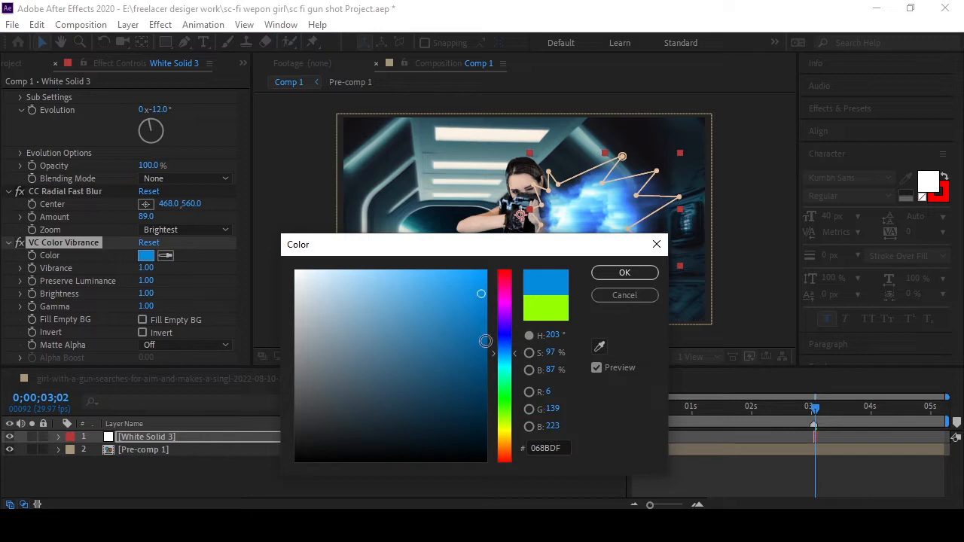
click(493, 359)
click(624, 272)
click(791, 407)
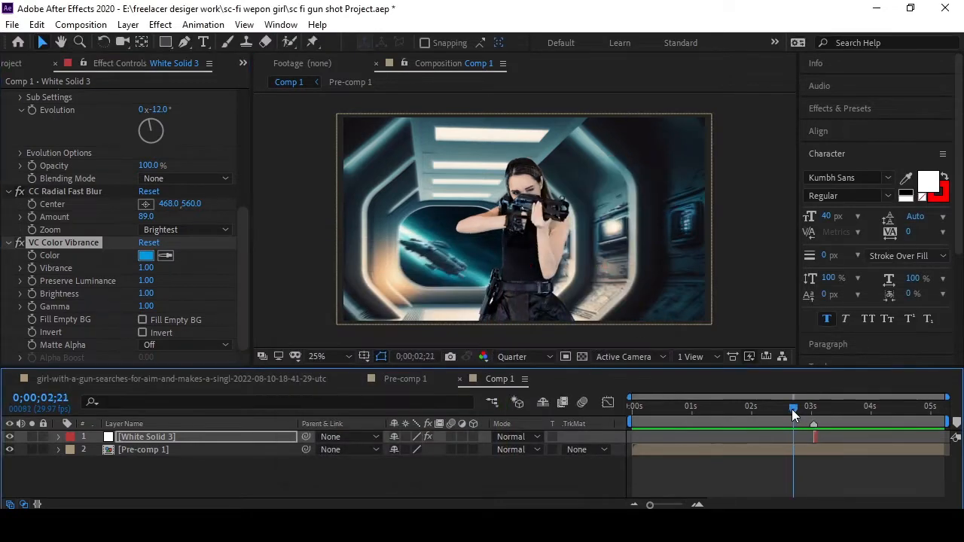
key(space)
click(821, 413)
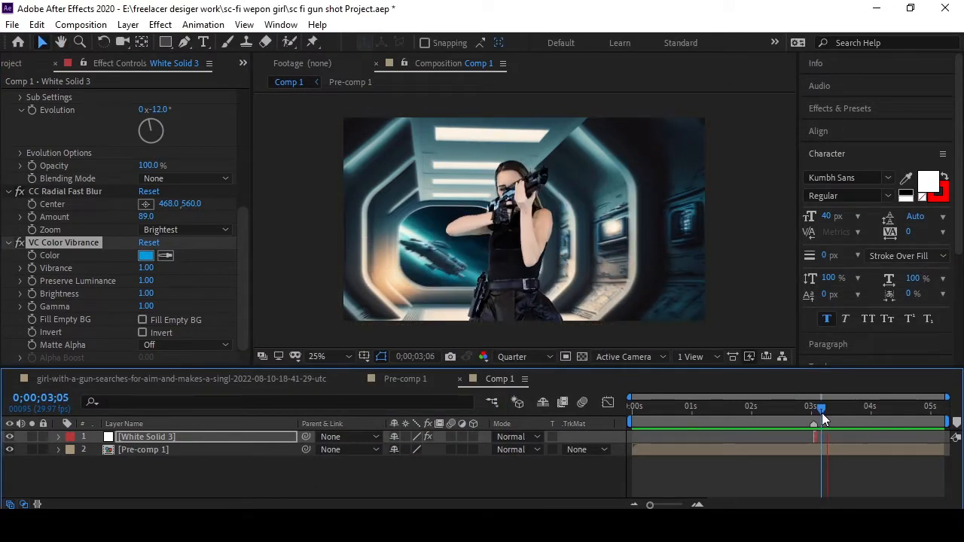
mouse_move(822, 413)
mouse_down()
mouse_move(792, 412)
mouse_move(815, 413)
mouse_up()
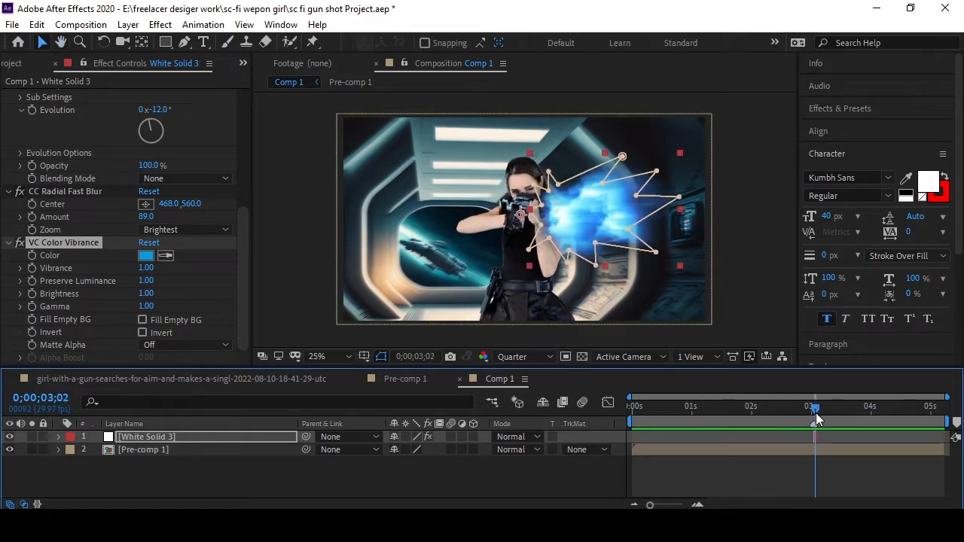
Enable Fill Empty BG in VC Color Vibrance and set the white solid layer's blending mode to Screen.
click(142, 320)
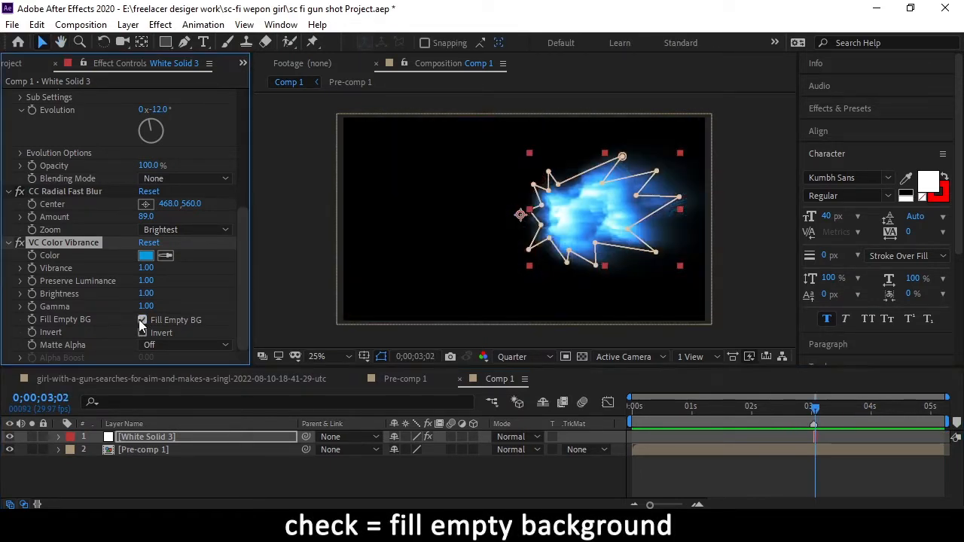
click(512, 436)
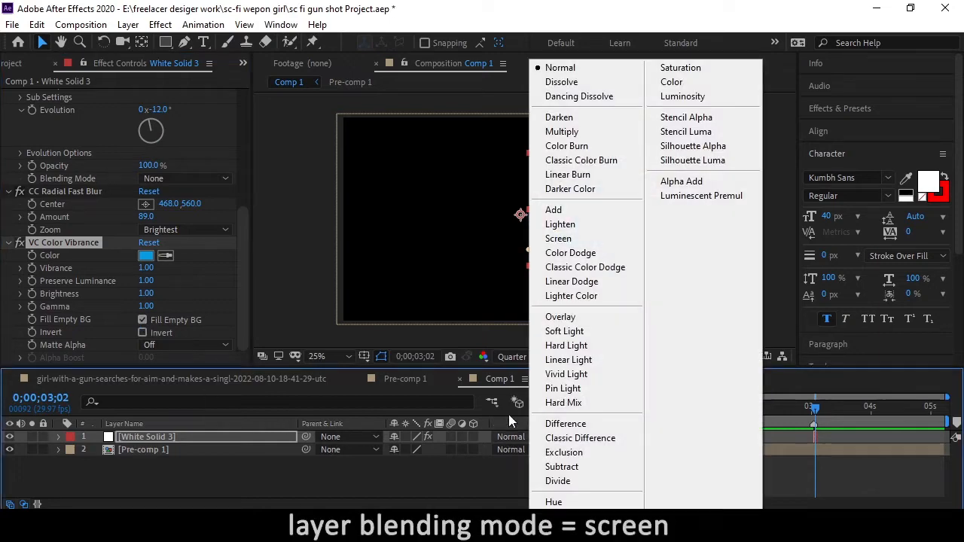
click(570, 231)
Set the Fractal Noise brightness to 28 and its evolution to 23°.
scroll(135, 244, up, 5)
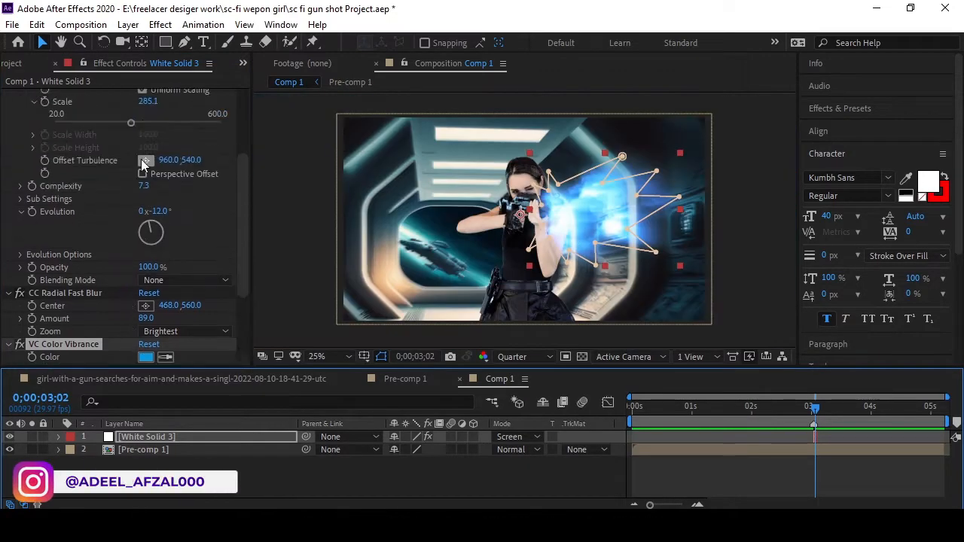
scroll(143, 156, up, 2)
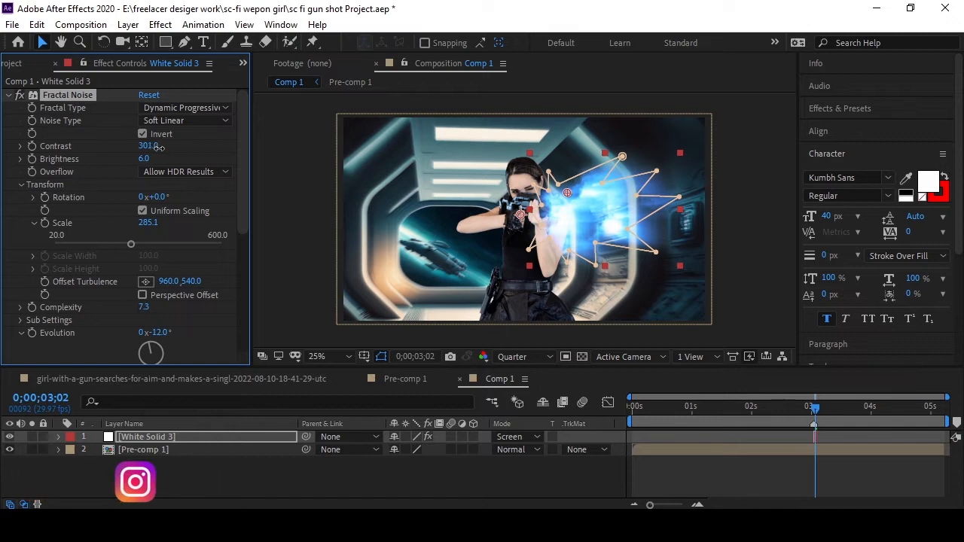
drag(156, 160, 162, 159)
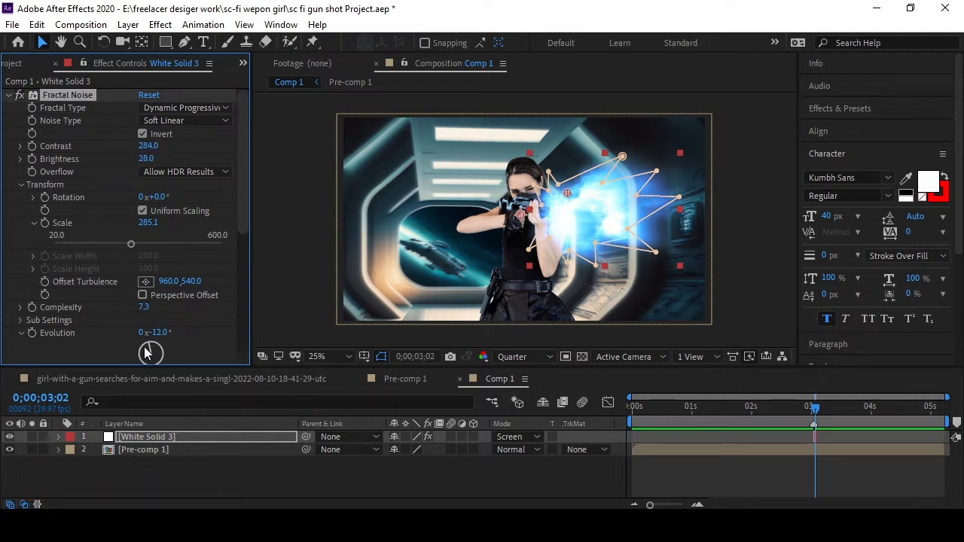
drag(148, 353, 147, 351)
Reshape the muzzle-flash mask at 0;00;03;02 by moving its lower points and an upper point near the gun, and deselect the layer.
click(617, 273)
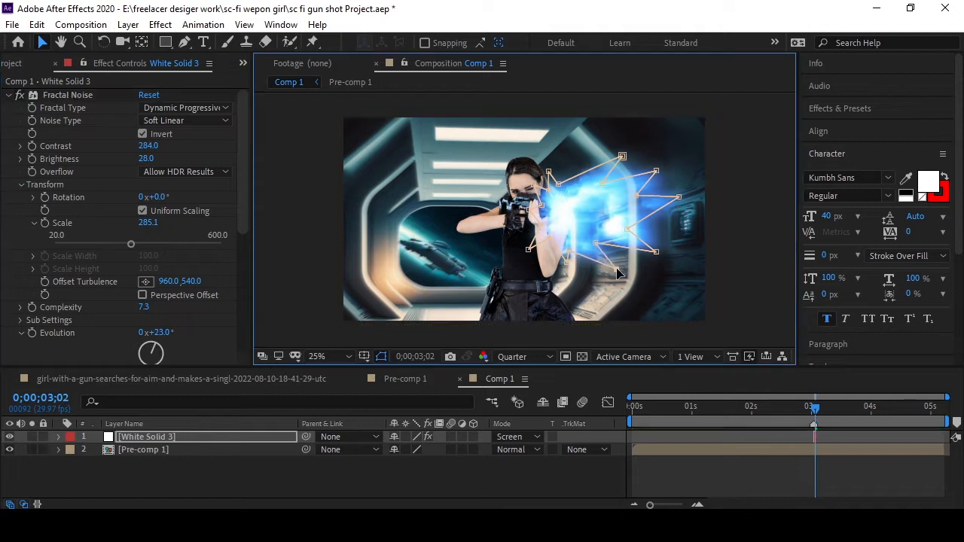
drag(616, 273, 579, 250)
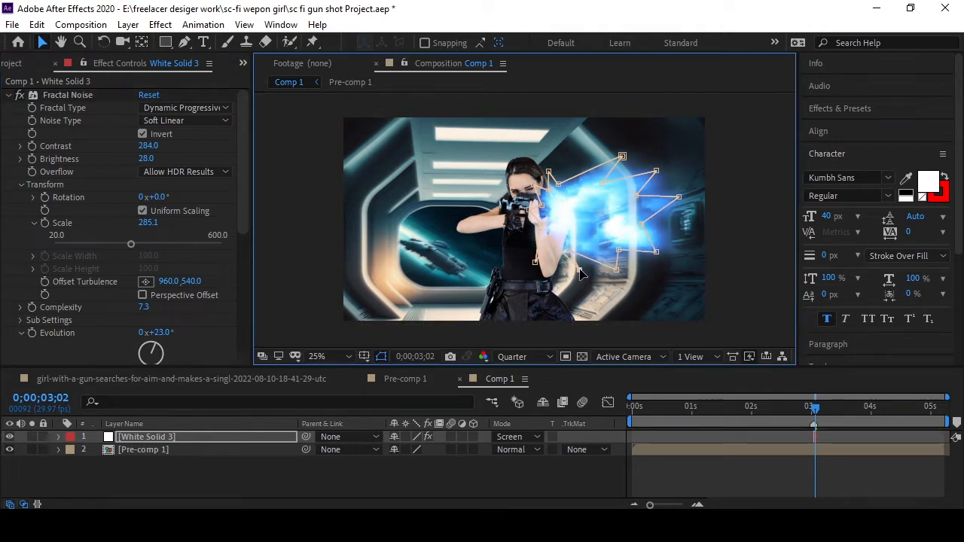
drag(567, 263, 577, 271)
drag(570, 252, 583, 255)
drag(558, 184, 554, 163)
click(645, 435)
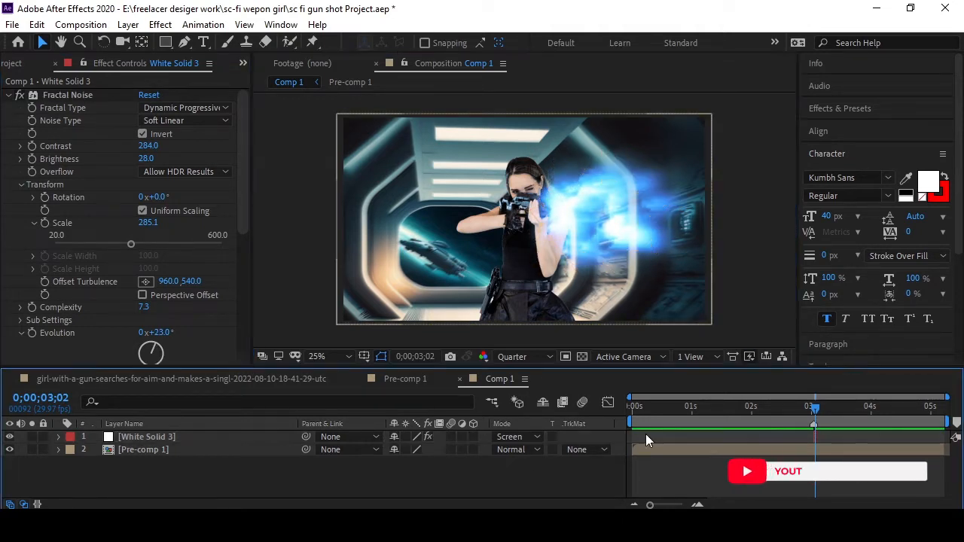
Preview the shot around 0;00;03;02 to check how the muzzle flash appears.
click(791, 408)
key(space)
click(819, 407)
click(798, 405)
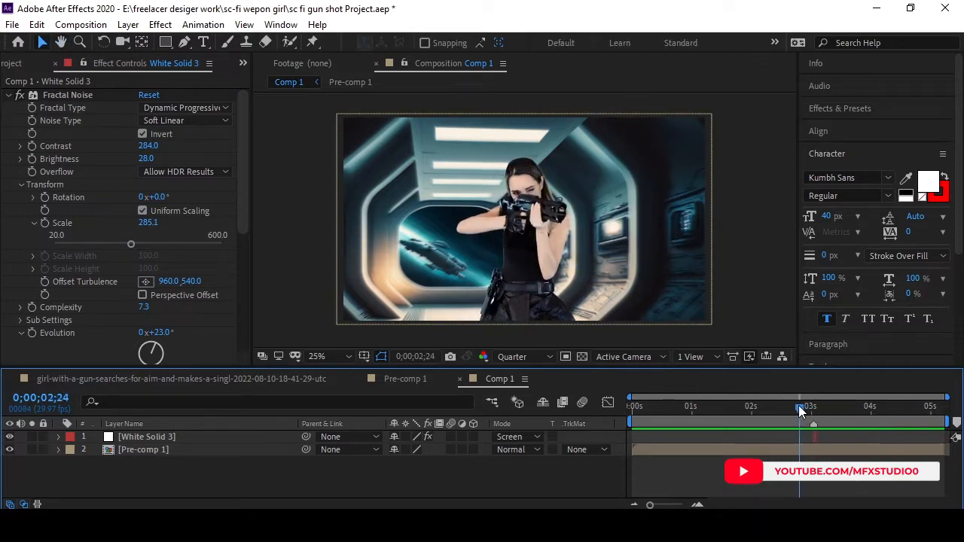
click(810, 409)
click(816, 406)
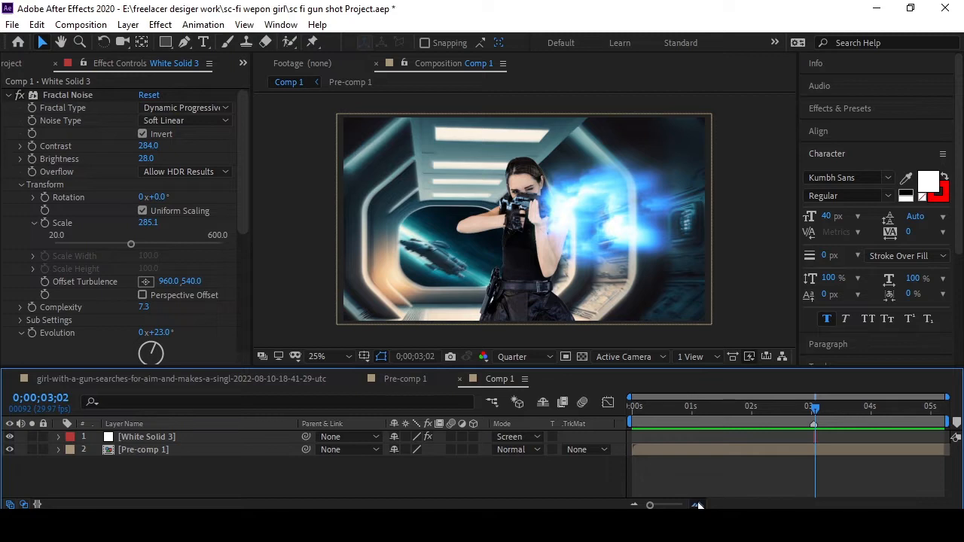
Duplicate the muzzle-flash white solid and place the copy as a one-frame clip at 0;00;03;00, just before the original.
click(696, 504)
mouse_move(797, 407)
mouse_down()
mouse_move(821, 412)
mouse_move(806, 420)
mouse_up()
click(814, 441)
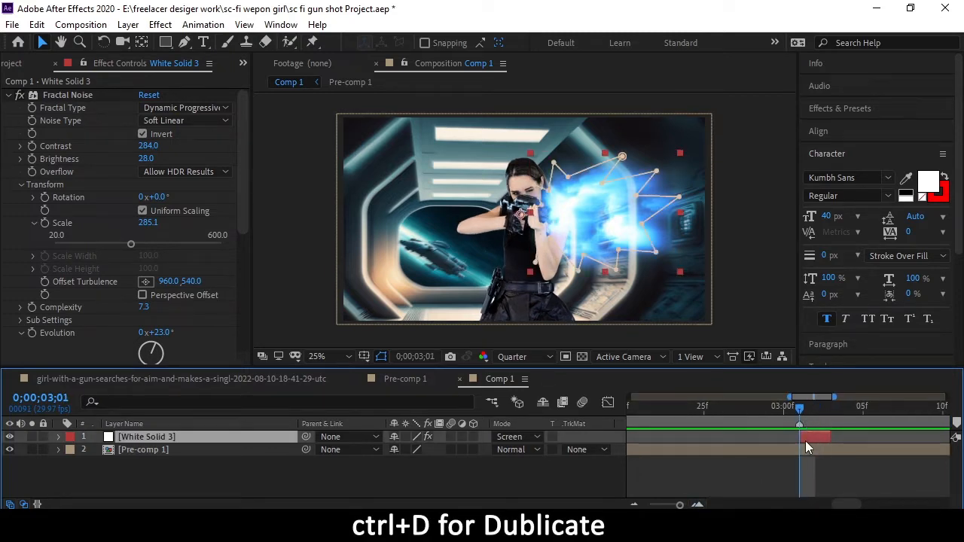
key(ctrl+d)
drag(805, 442, 791, 437)
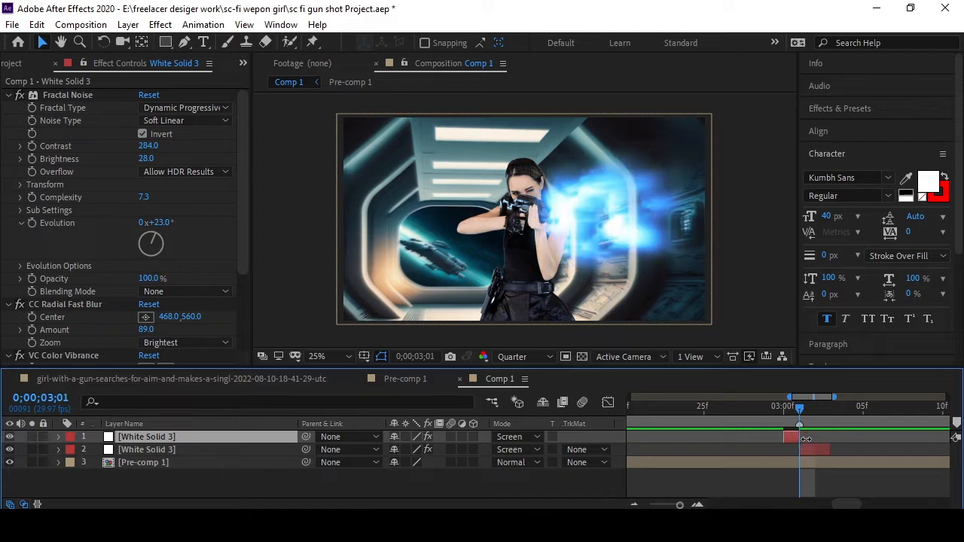
Delete the mask from the duplicated solid at 0;00;03;00 and lower the layer's opacity to 19%.
click(783, 411)
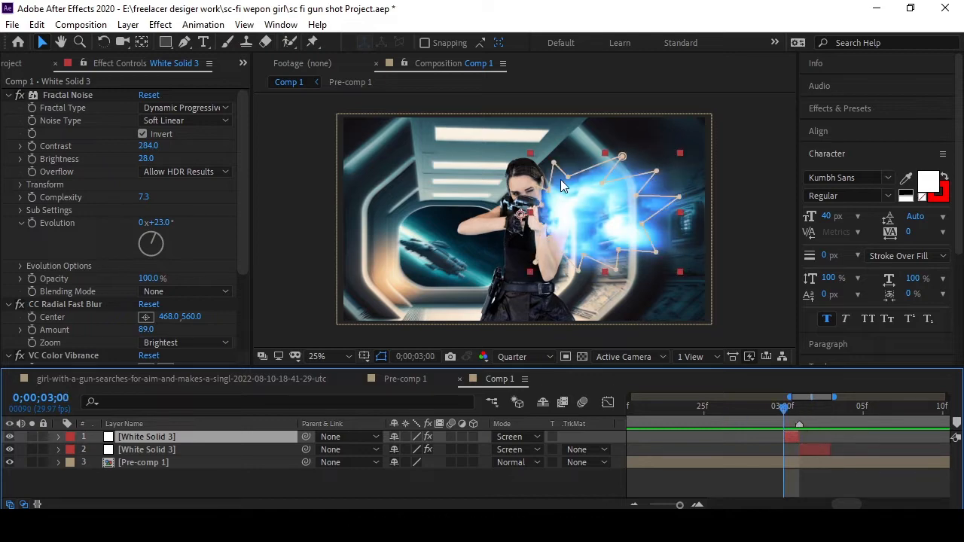
key(period)
key(period)
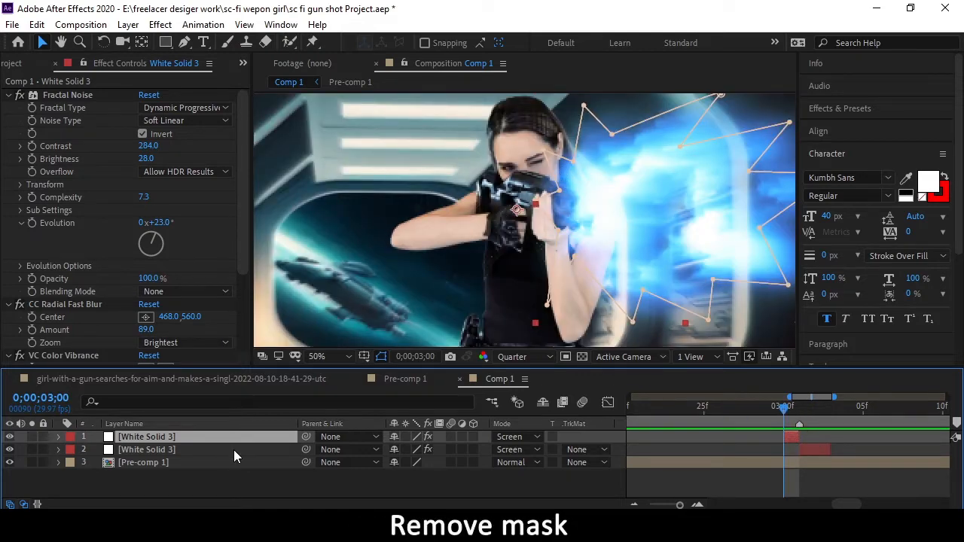
key(m)
click(141, 450)
key(Delete)
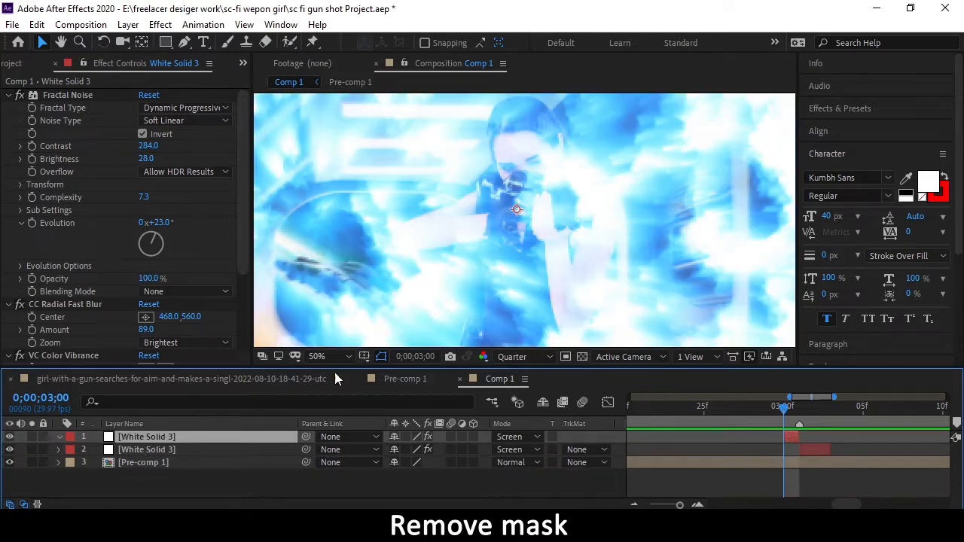
key(t)
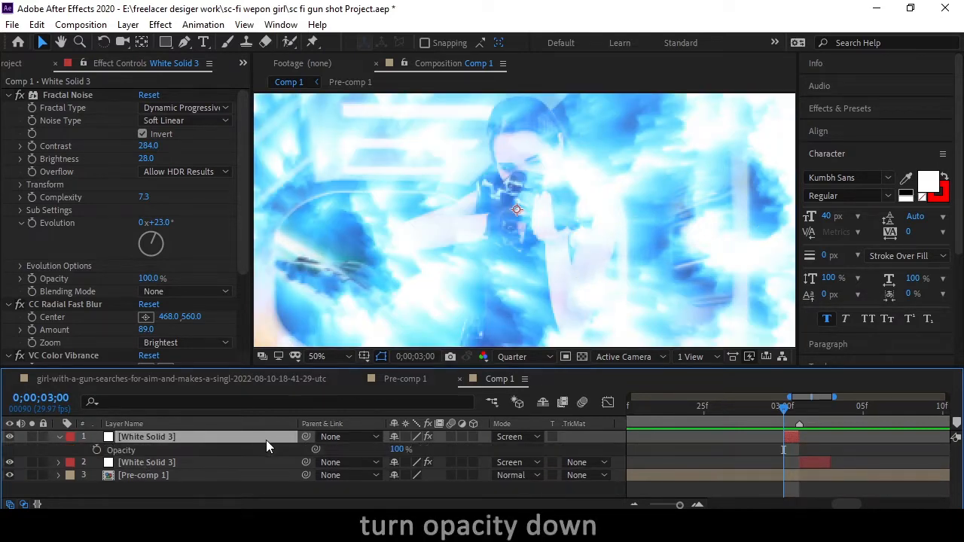
drag(396, 456, 335, 455)
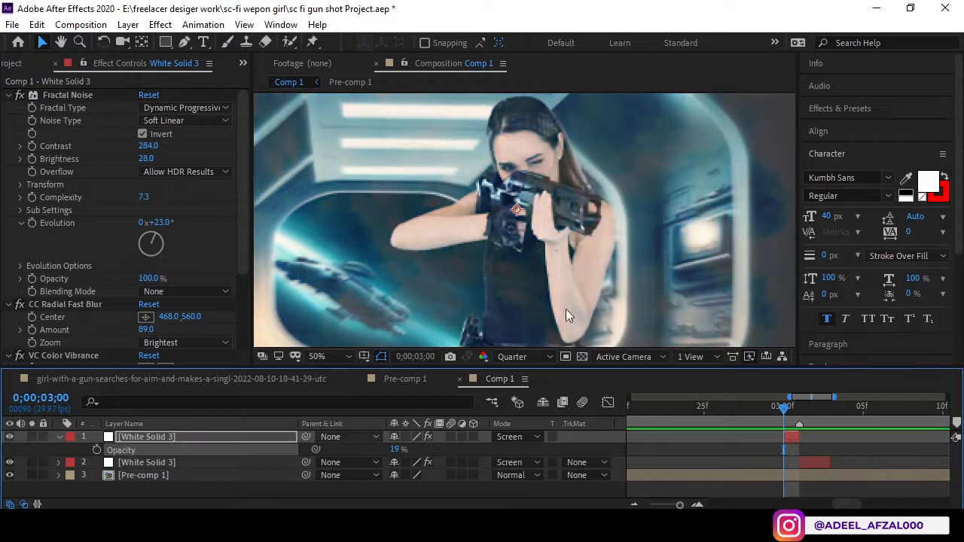
Draw a small closed Pen mask around the end of the gun barrel on the duplicated solid.
scroll(604, 237, up, 4)
scroll(615, 225, down, 4)
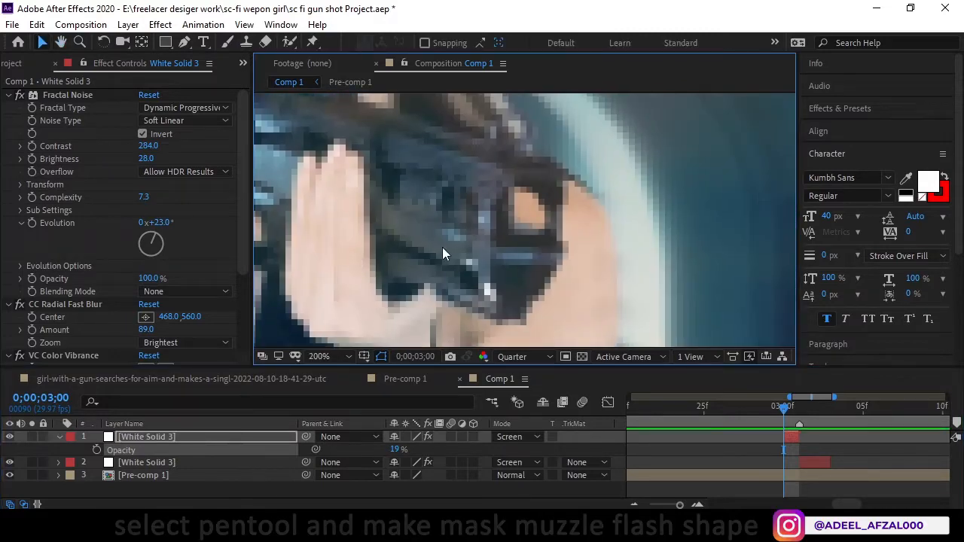
scroll(519, 178, up, 4)
key(g)
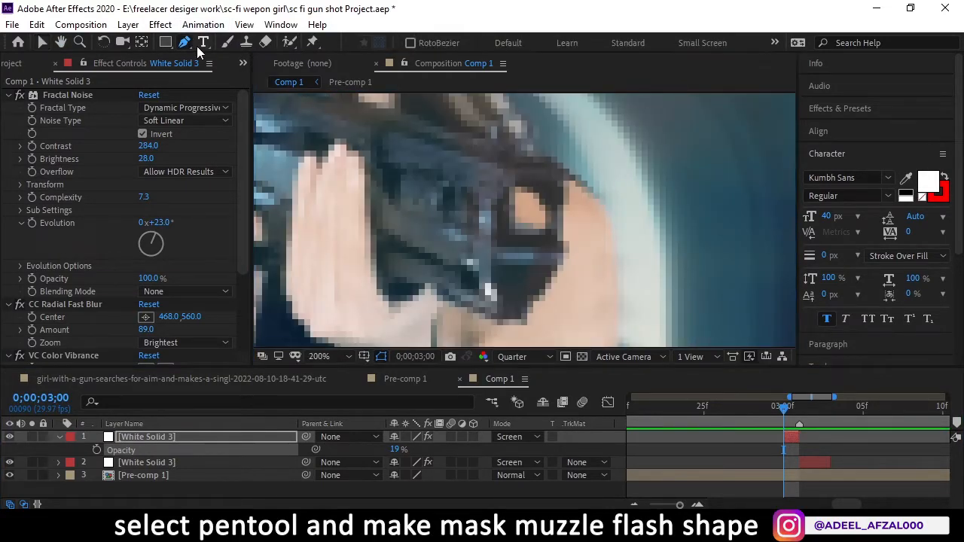
click(514, 175)
drag(554, 176, 563, 185)
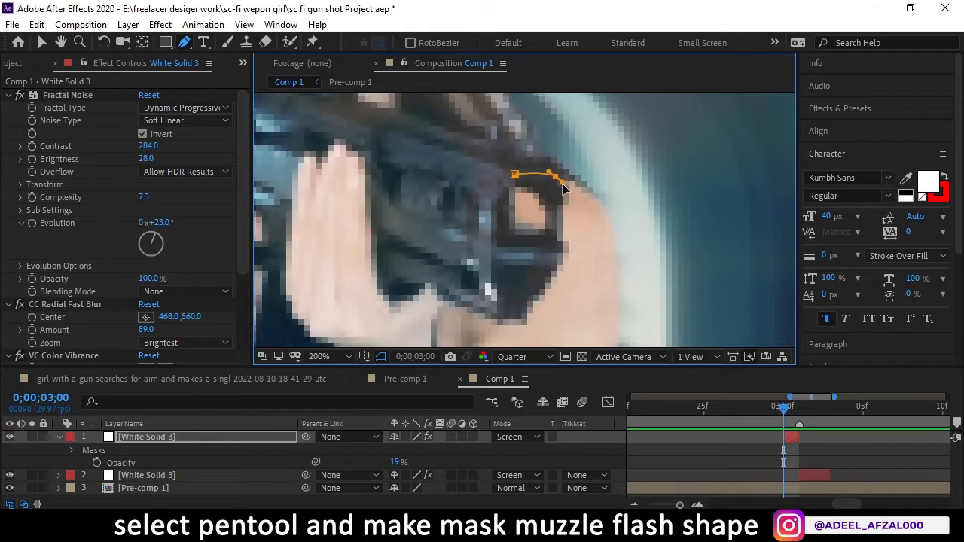
click(497, 205)
click(514, 174)
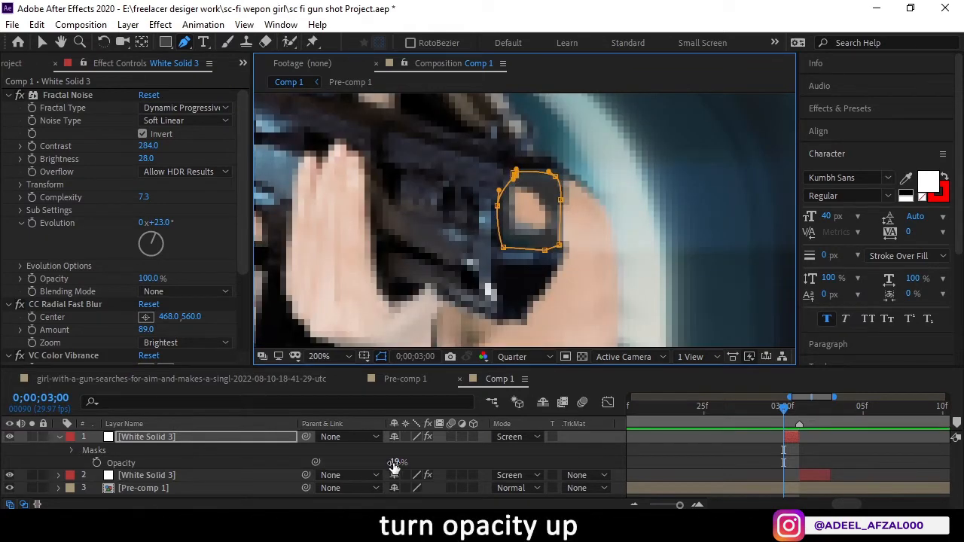
Set the duplicated solid's opacity back to 100% and deselect the layer.
drag(394, 461, 444, 461)
scroll(485, 216, down, 2)
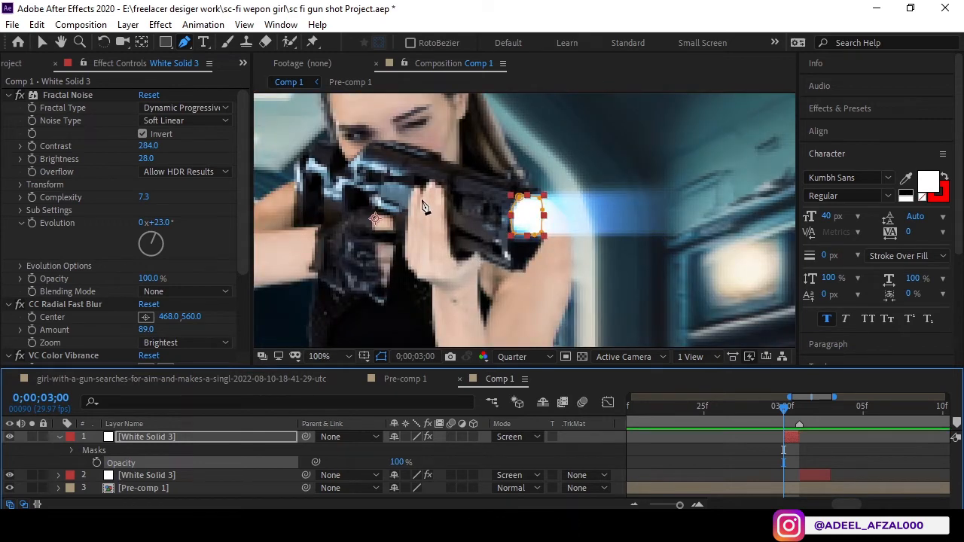
click(30, 462)
Redirect the small flash's rays by moving the CC Radial Fast Blur center to 861.6, 466.1 behind the gun.
click(199, 437)
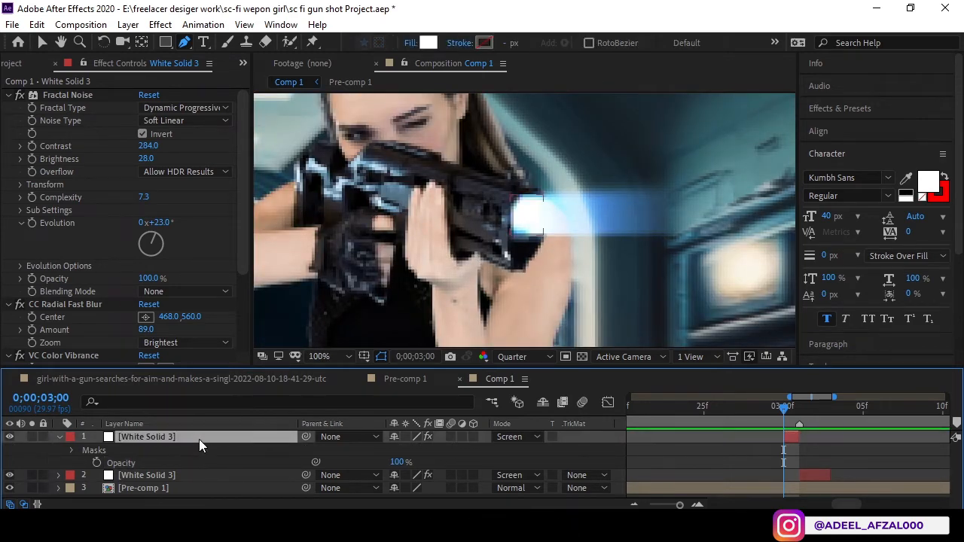
scroll(359, 228, down, 2)
click(66, 304)
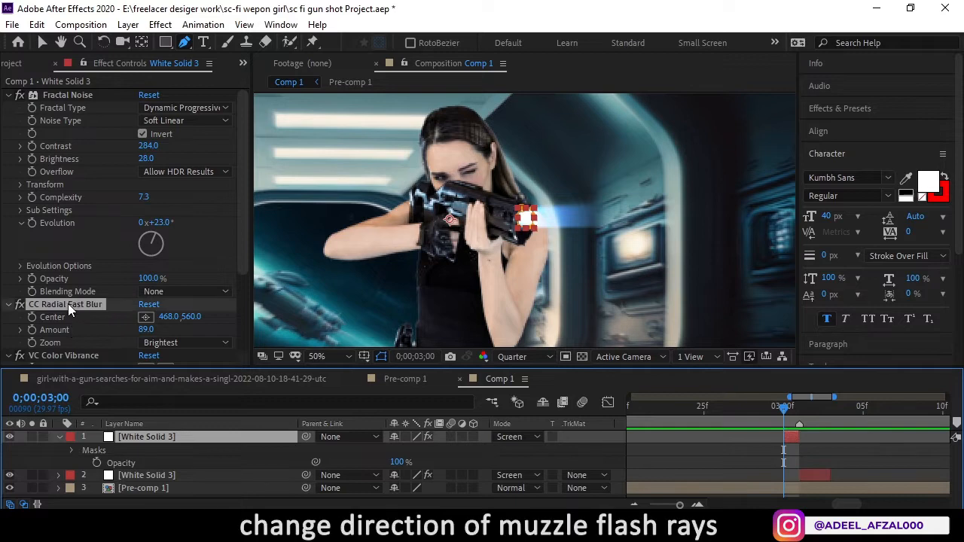
scroll(384, 224, down, 2)
drag(384, 224, 477, 203)
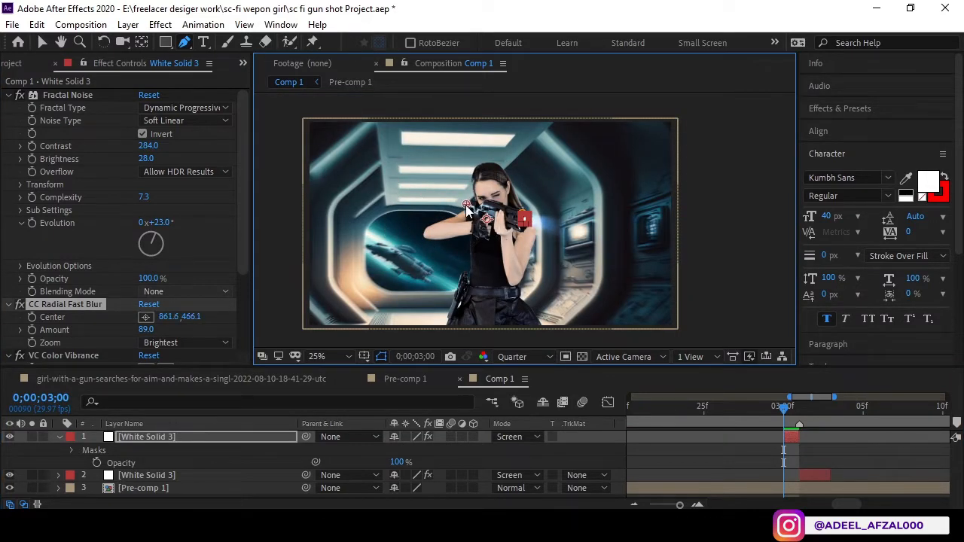
scroll(466, 210, up, 2)
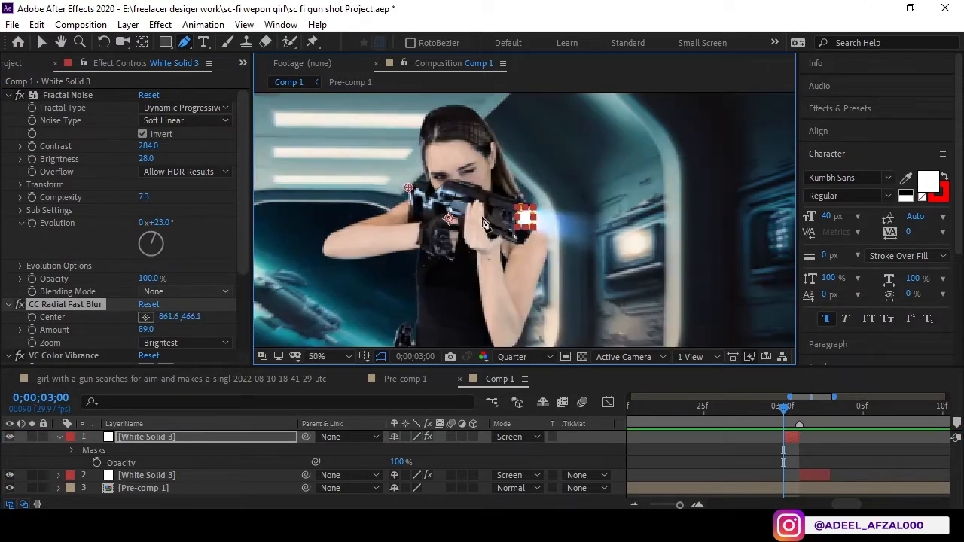
click(42, 467)
scroll(475, 240, down, 2)
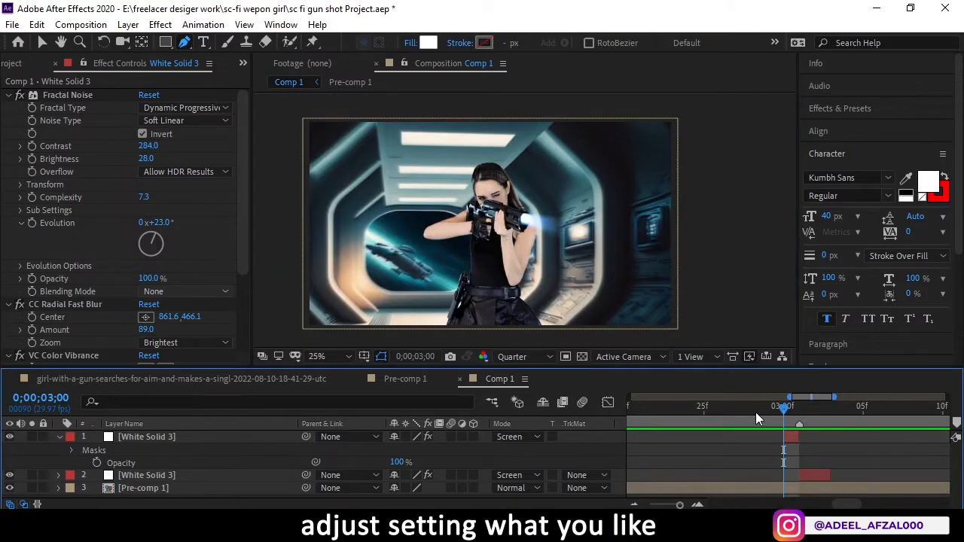
Adjust the large flash's CC Radial Fast Blur at 0;00;03;02, moving its center slightly upward and toward the gun.
drag(786, 408, 812, 413)
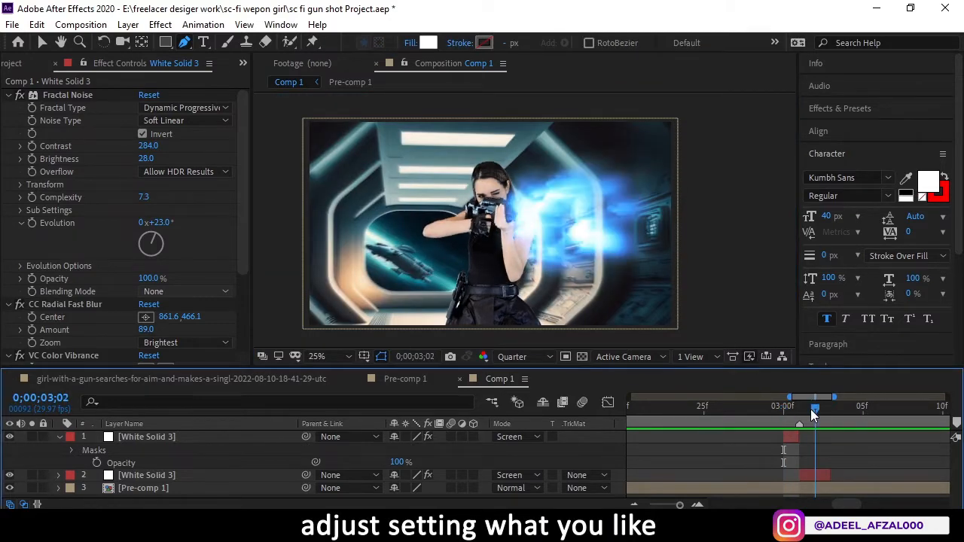
click(817, 477)
scroll(189, 323, down, 3)
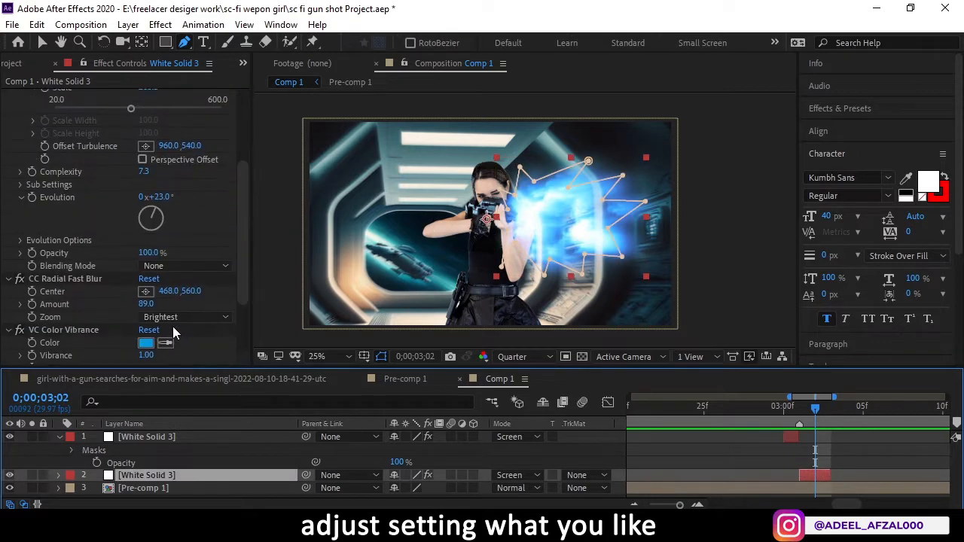
click(59, 279)
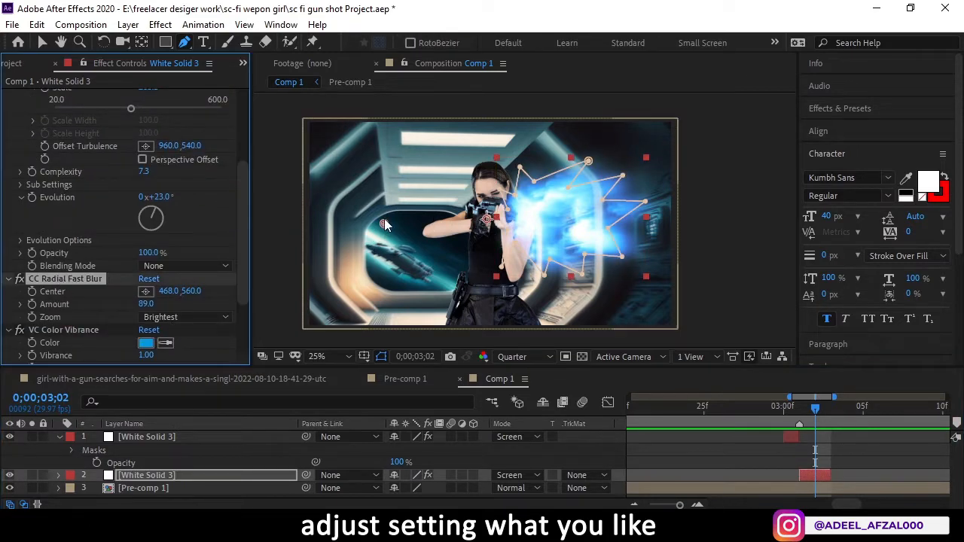
drag(384, 222, 389, 193)
drag(144, 303, 145, 302)
drag(389, 193, 399, 194)
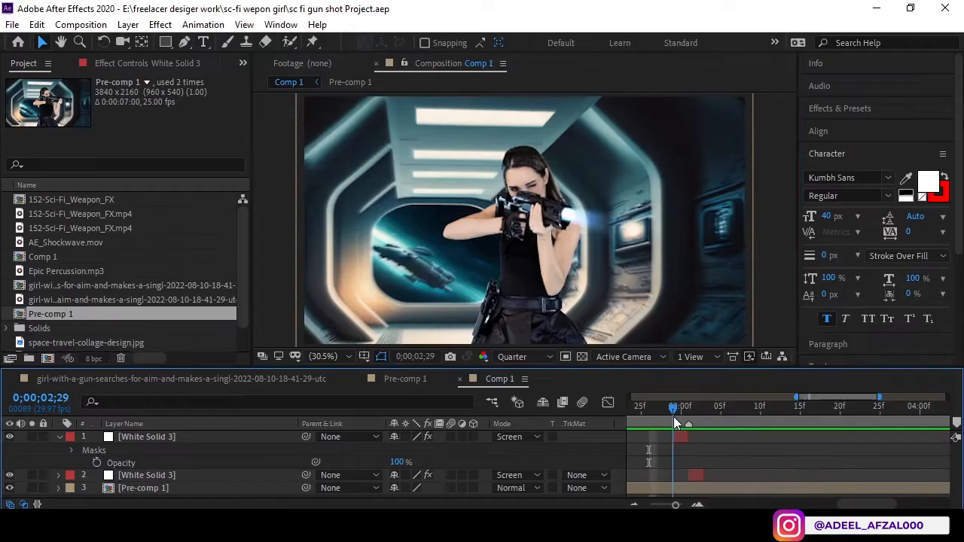
Duplicate the large muzzle-flash solid and place the copy right after it, starting at 0;00;03;03.
drag(673, 416, 702, 419)
click(694, 474)
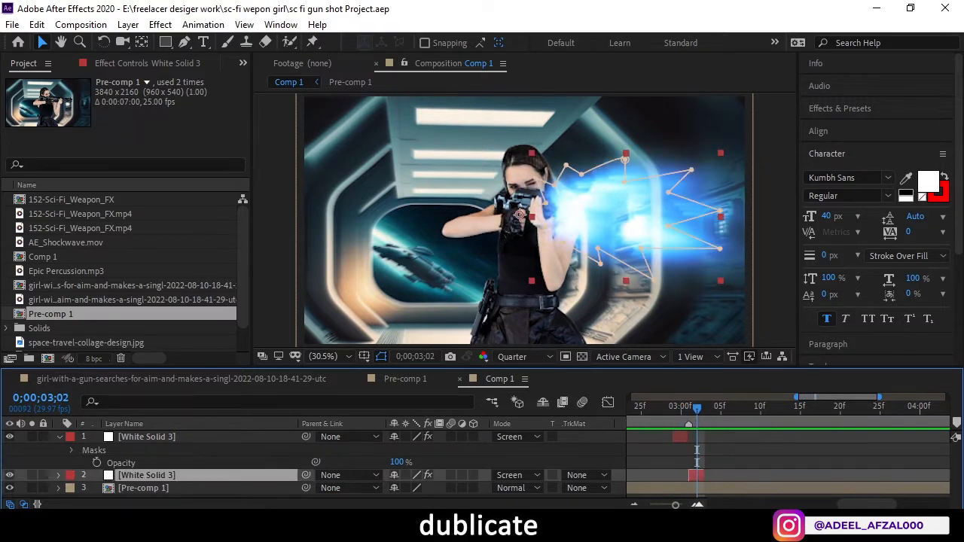
key(ctrl+d)
drag(694, 486, 711, 487)
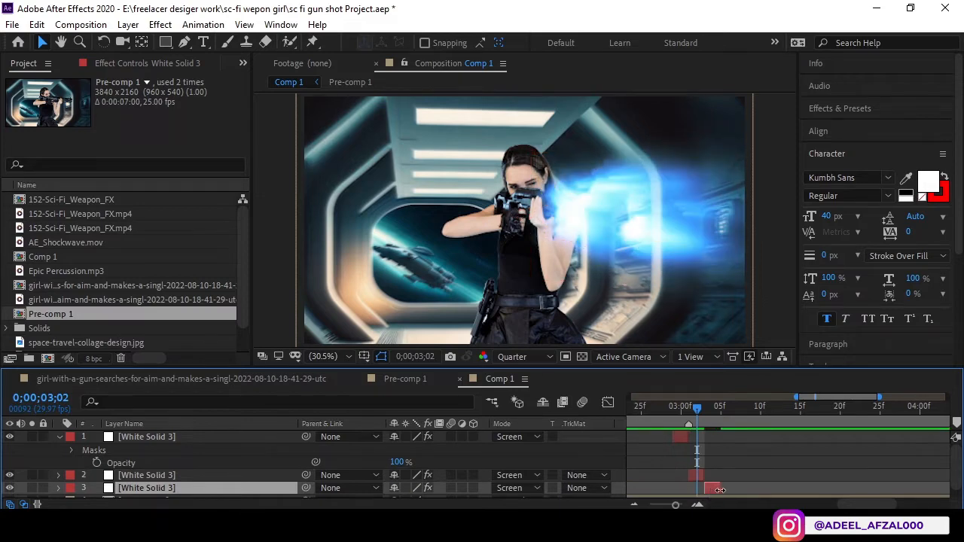
Shift the new copy's mask away from the gun at 0;00;03;03, reshape its near edge and feather it 189 pixels.
click(706, 413)
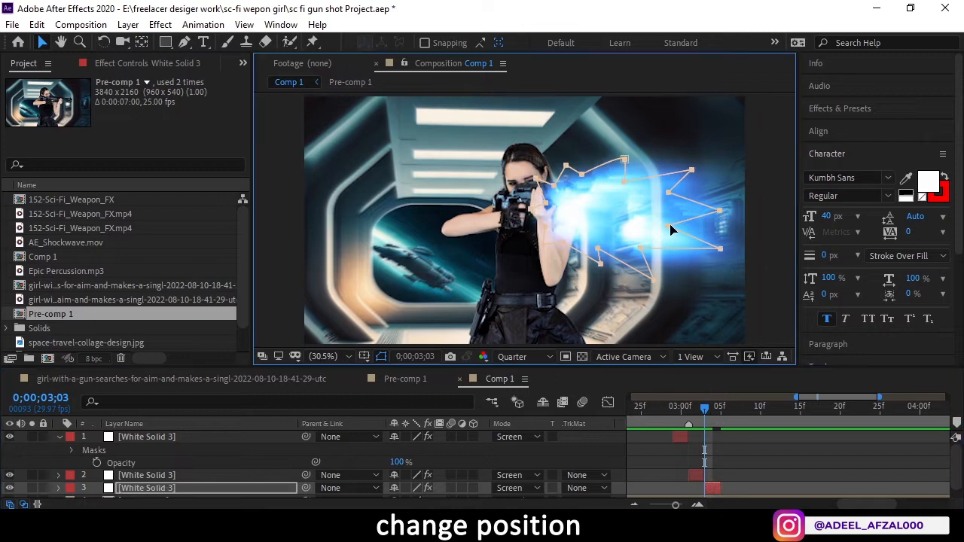
drag(671, 225, 715, 231)
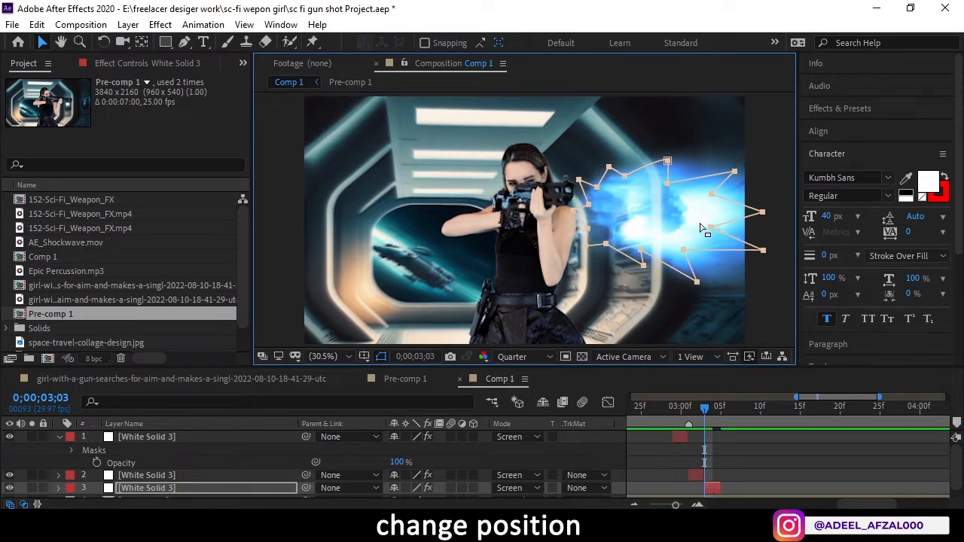
drag(551, 152, 607, 280)
drag(587, 205, 589, 212)
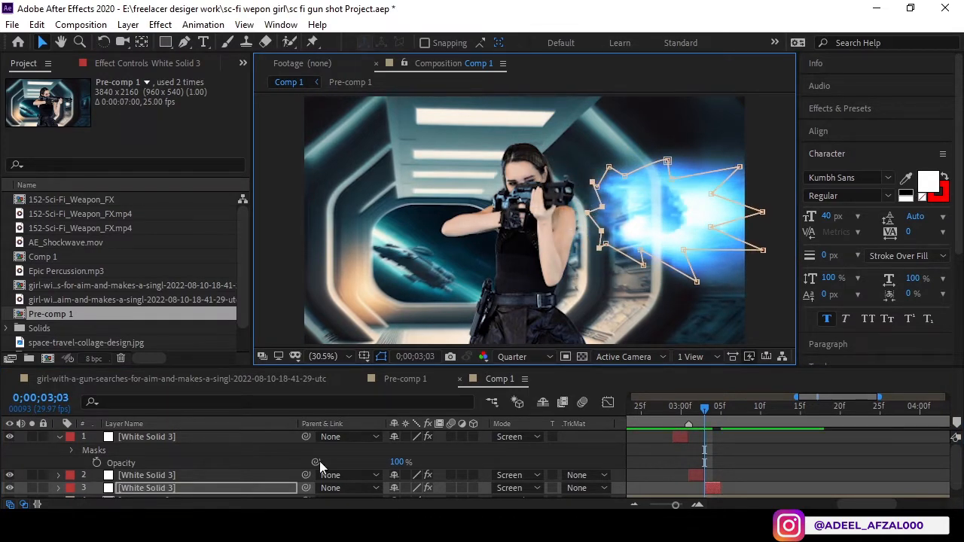
key(m)
key(m)
drag(413, 465, 477, 459)
Set the new copy's Fractal Noise scale to 248.3 and evolution to 165°, and reduce its contrast.
click(140, 65)
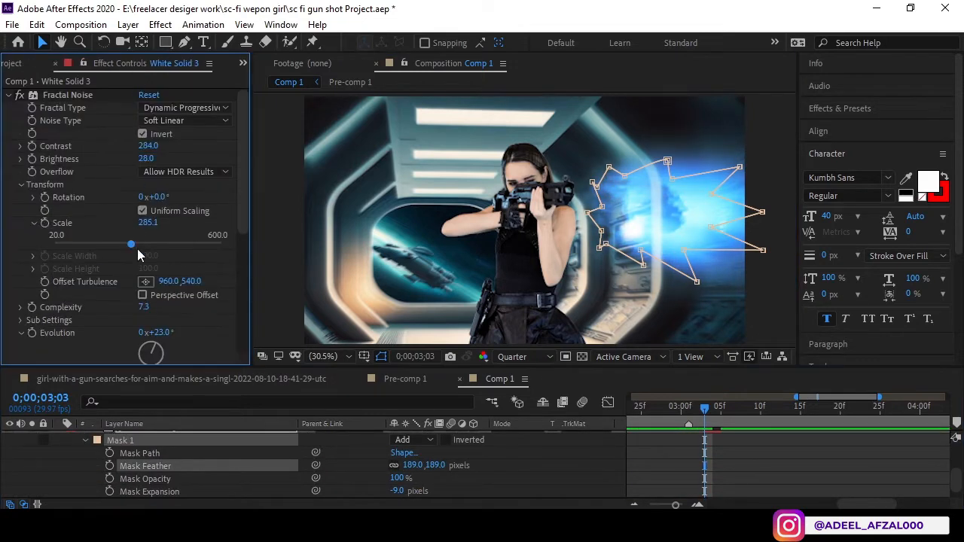
click(128, 248)
drag(167, 354, 153, 384)
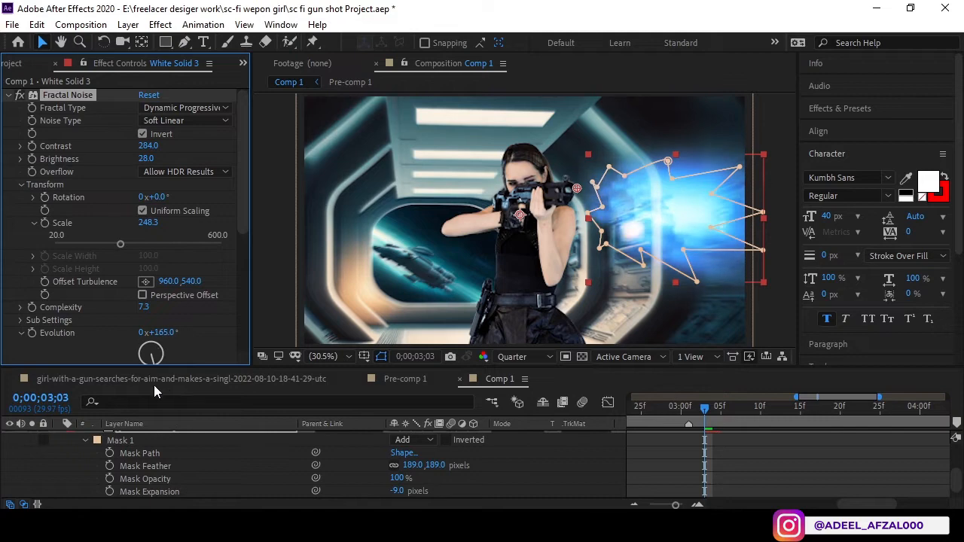
drag(147, 145, 109, 159)
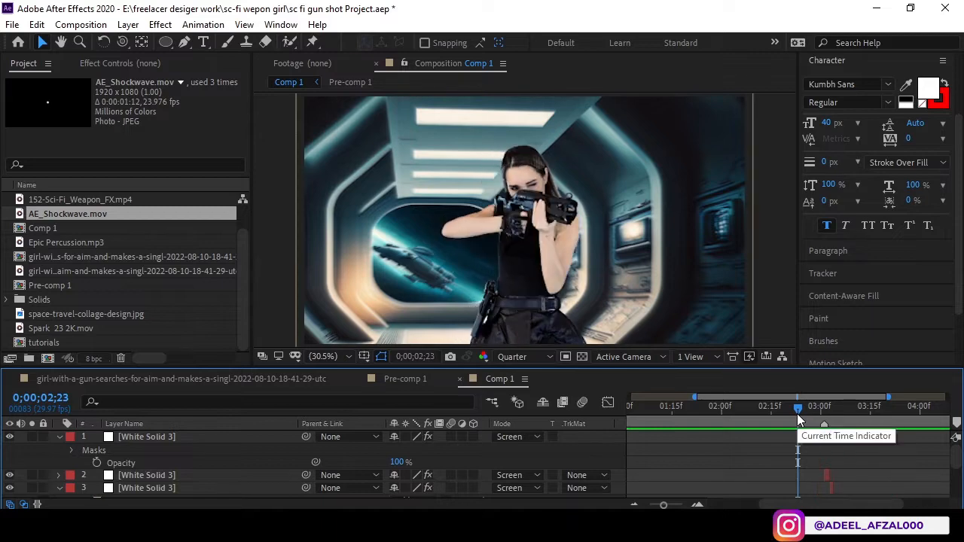
Add AE_Shockwave.mov as the top layer starting at 0;00;02;25 and set its blending mode to Screen.
mouse_move(797, 414)
mouse_down()
mouse_move(847, 414)
mouse_move(803, 413)
mouse_up()
drag(108, 219, 888, 441)
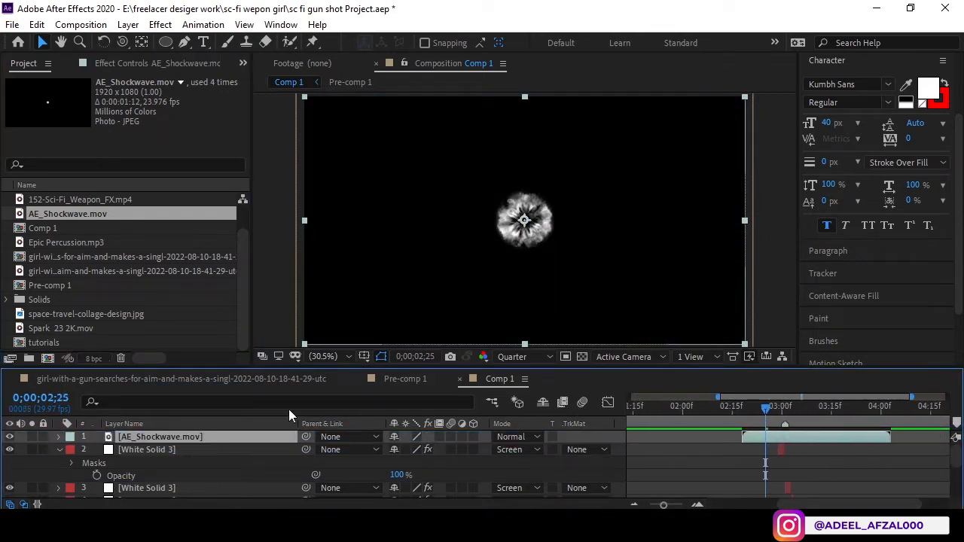
drag(783, 440, 804, 441)
click(515, 437)
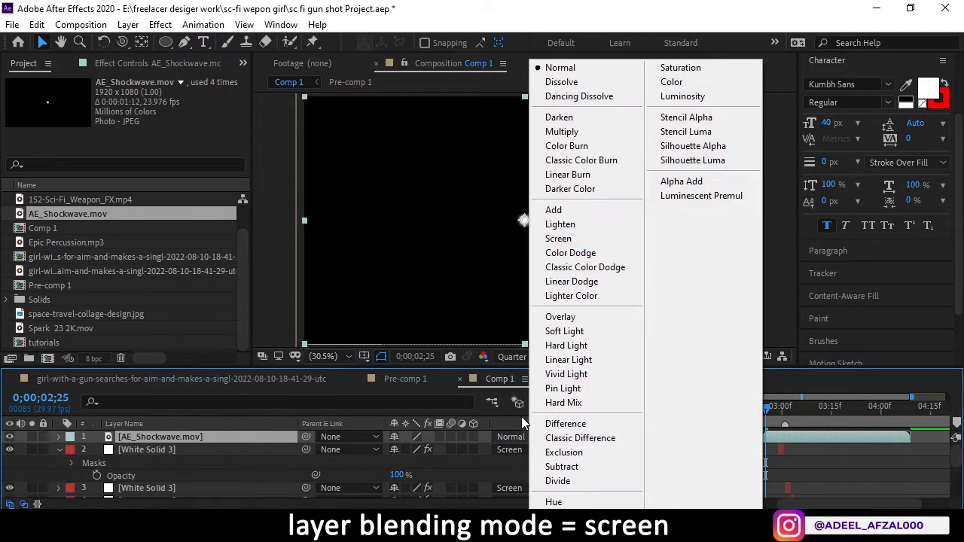
click(561, 238)
Move the shockwave onto the gun's muzzle in the frame at 0;00;03;03.
click(766, 413)
drag(766, 412, 792, 408)
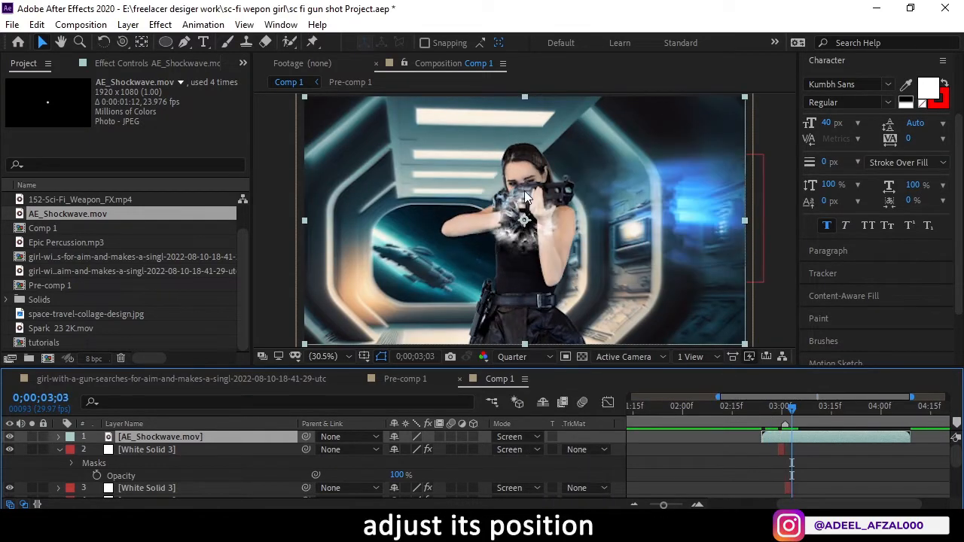
drag(508, 228, 548, 210)
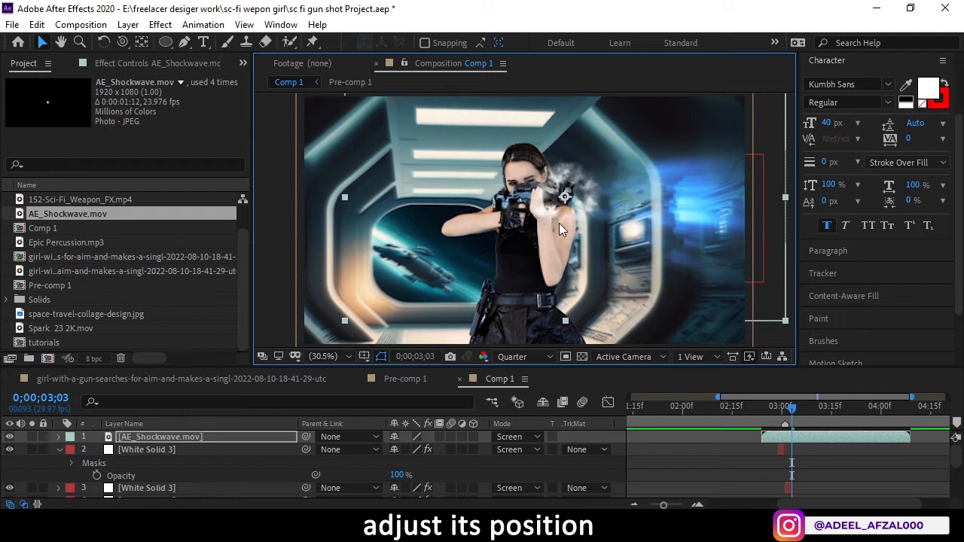
Enlarge the shockwave well beyond the composition frame while keeping it centred near the gun's muzzle.
key(comma)
key(comma)
drag(666, 141, 762, 94)
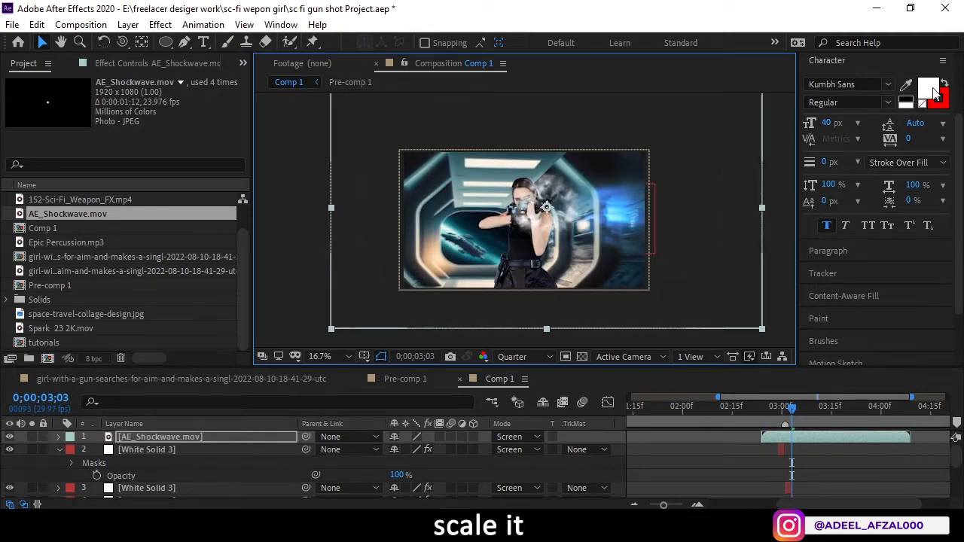
click(655, 245)
key(period)
key(period)
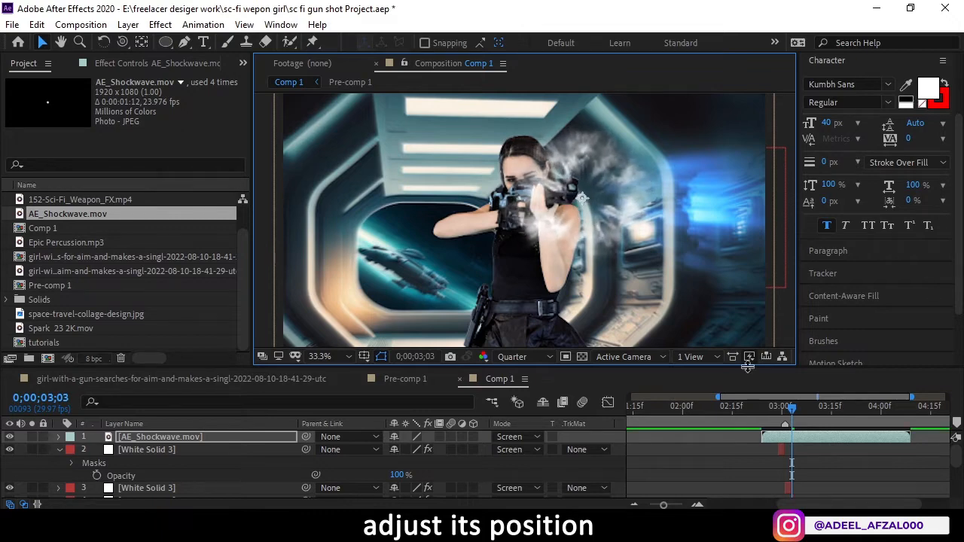
Time-stretch the shockwave layer with a stretch factor of 30, holding its in-point in place.
mouse_move(790, 418)
mouse_down()
mouse_move(770, 419)
mouse_move(787, 419)
mouse_up()
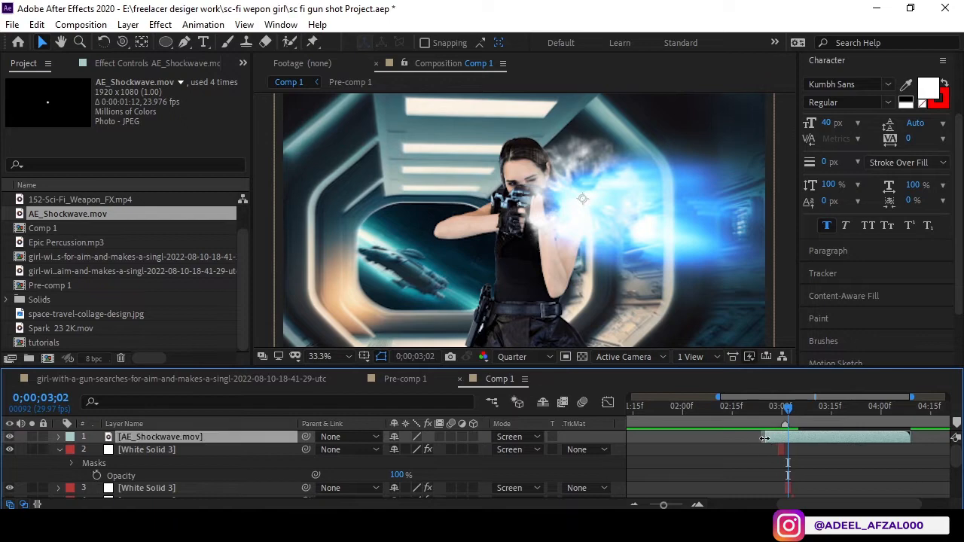
right_click(782, 436)
mouse_move(818, 165)
click(639, 197)
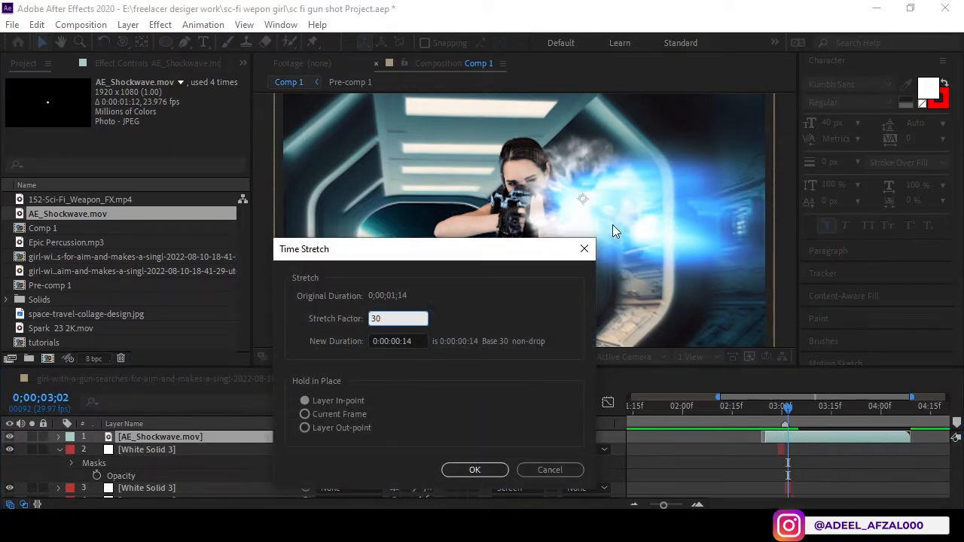
text(30)
key(Return)
Shift the shortened shockwave layer to begin just before 0;00;03;00, in time with the first muzzle flash, and preview it.
click(764, 410)
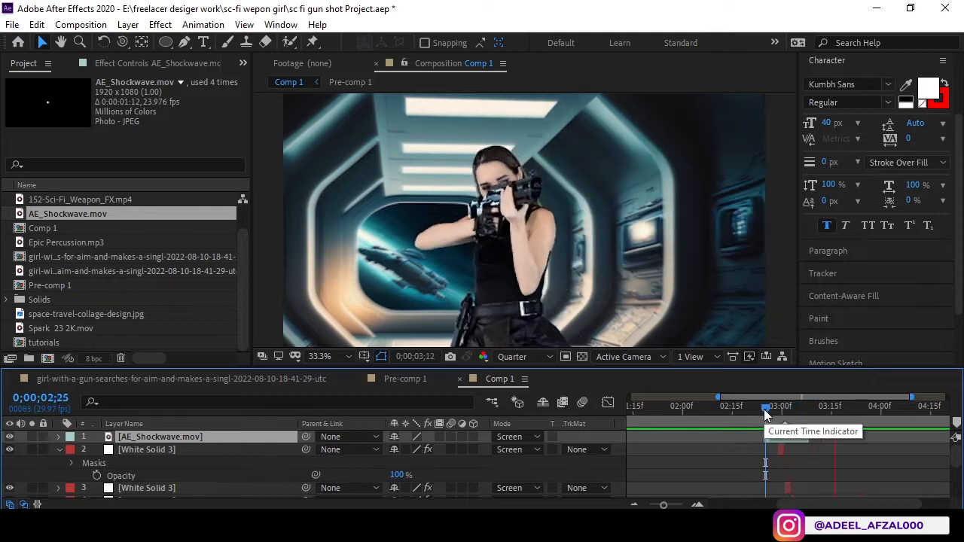
drag(765, 411, 810, 440)
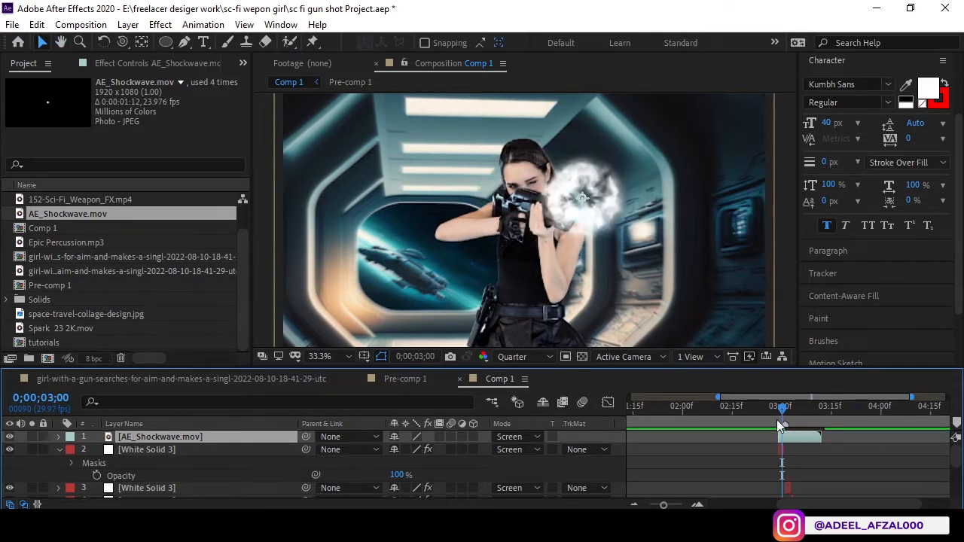
key(space)
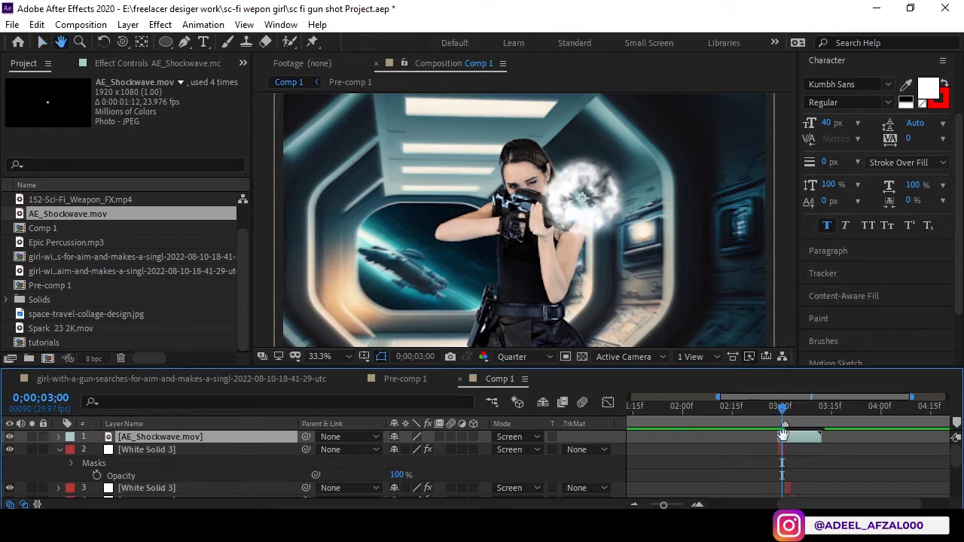
key(space)
Draw a circular mask on the shockwave layer beside the muzzle at 0;00;03;04 and set it to Subtract.
drag(783, 420, 793, 418)
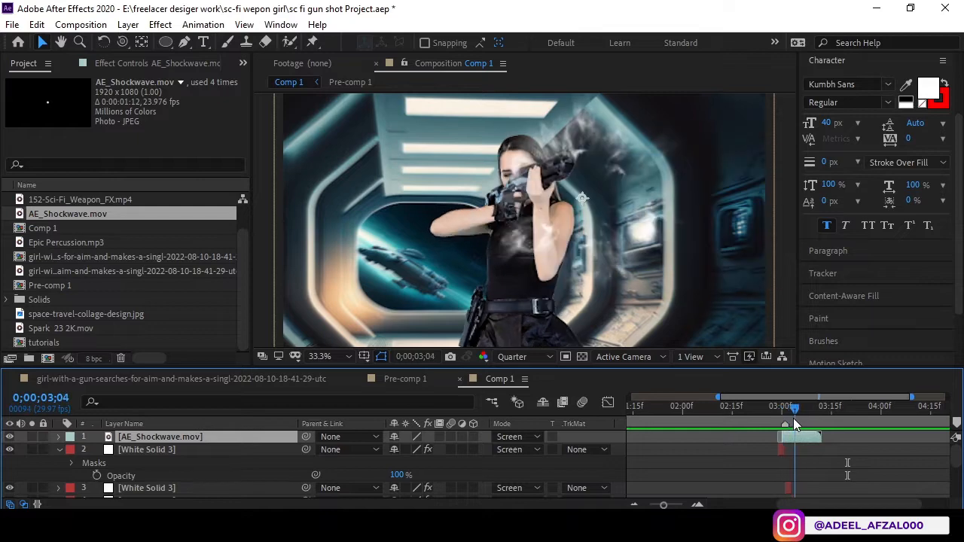
click(170, 44)
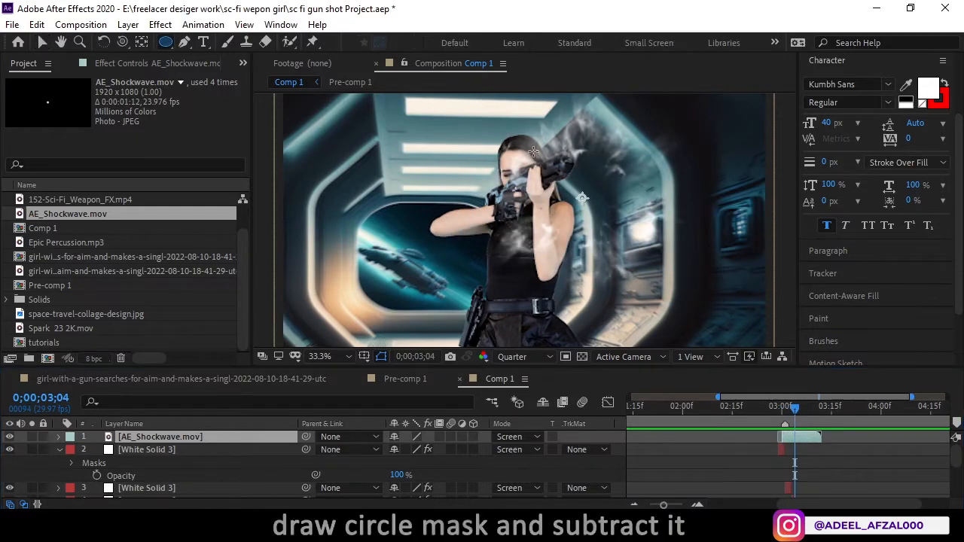
drag(543, 156, 623, 234)
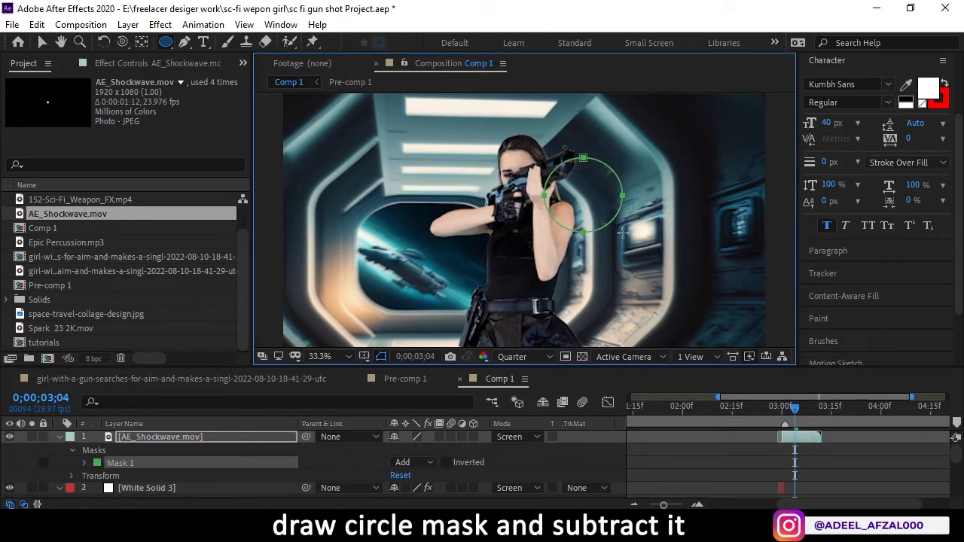
click(410, 462)
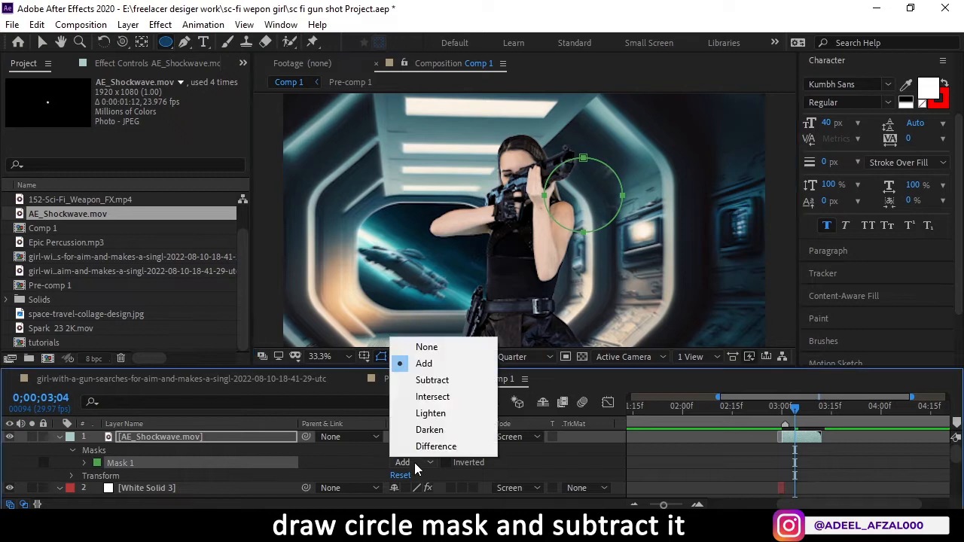
click(420, 381)
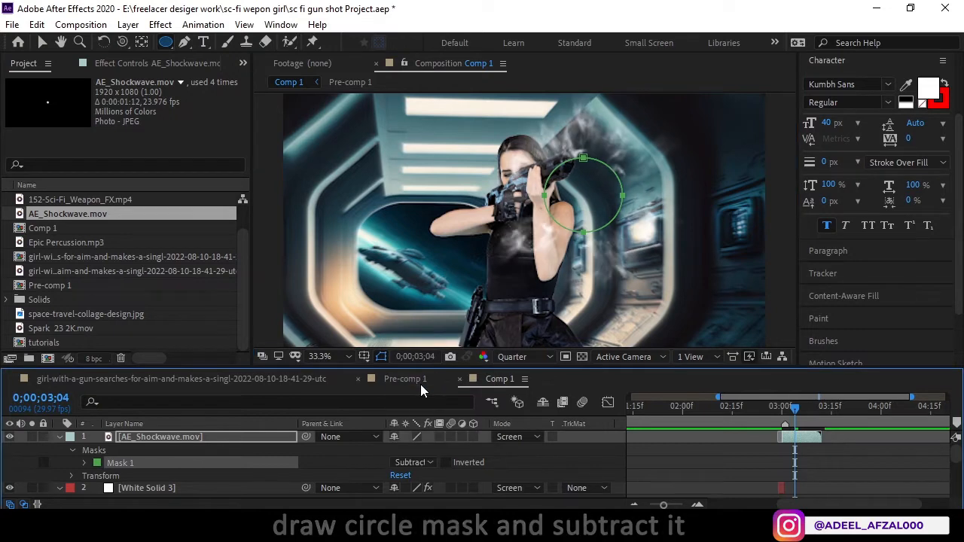
Feather the shockwave's circular mask 91 pixels.
click(83, 463)
drag(398, 465, 450, 465)
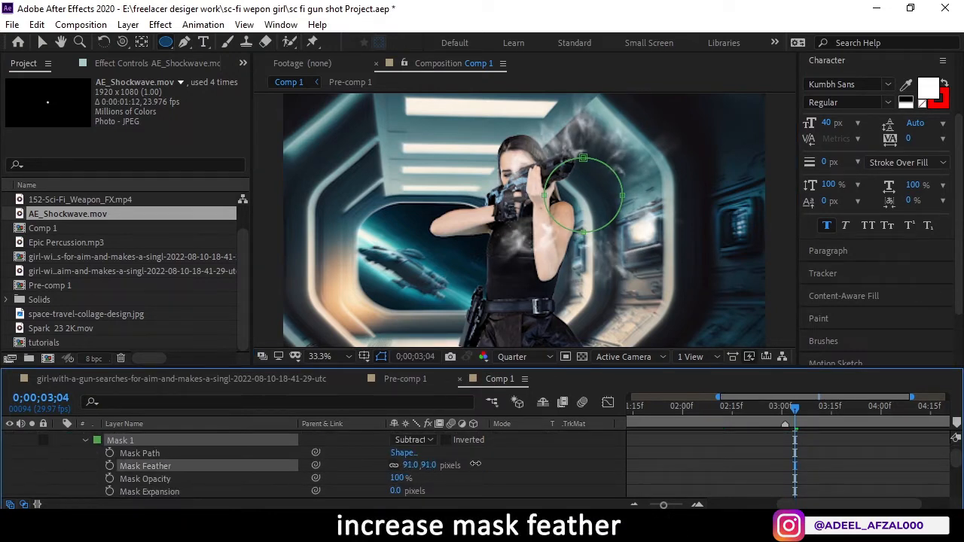
scroll(81, 451, up, 2)
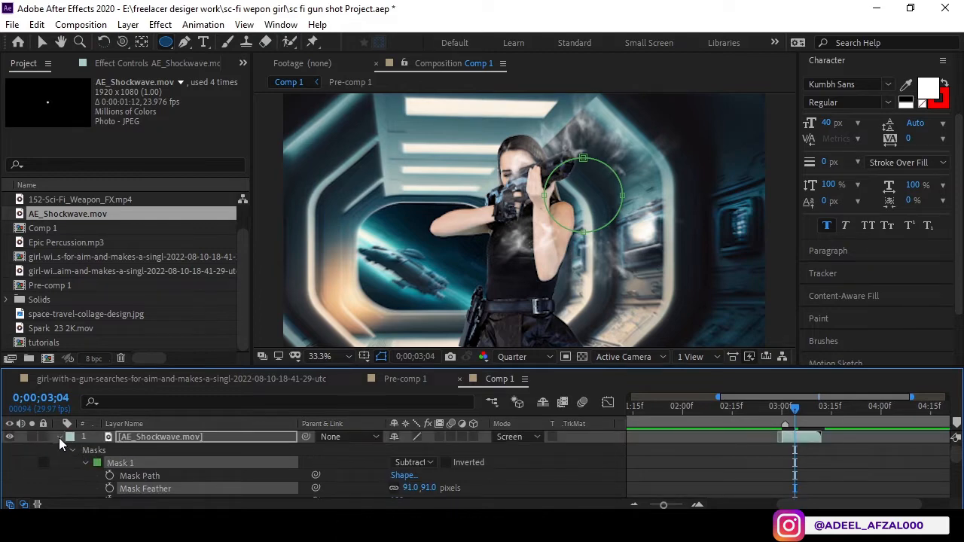
click(60, 437)
Lower the shockwave slightly onto the muzzle flash at 0;00;03;01 and preview the shot from 0;00;02;27.
drag(780, 420, 785, 420)
click(42, 42)
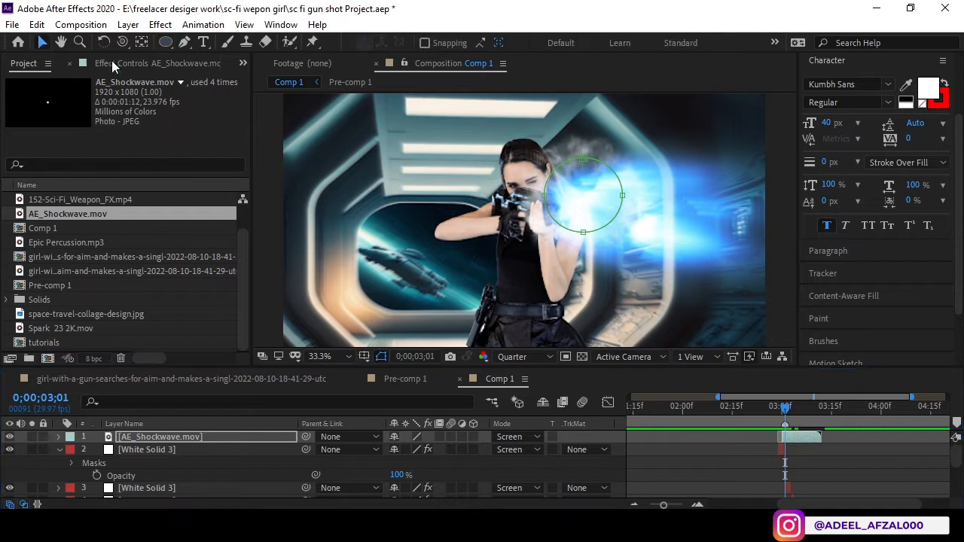
click(595, 189)
drag(572, 187, 572, 202)
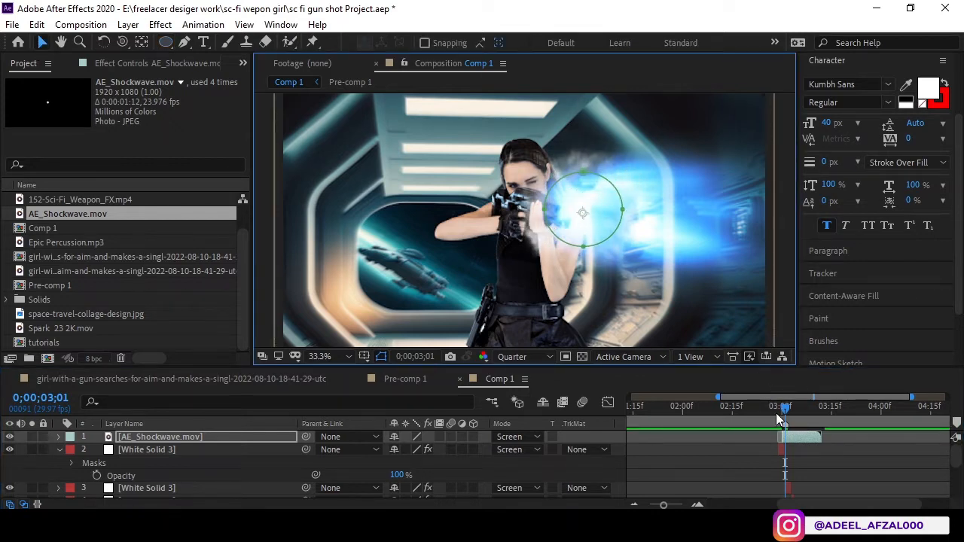
key(Page_Up)
key(Page_Up)
key(Page_Up)
key(Page_Up)
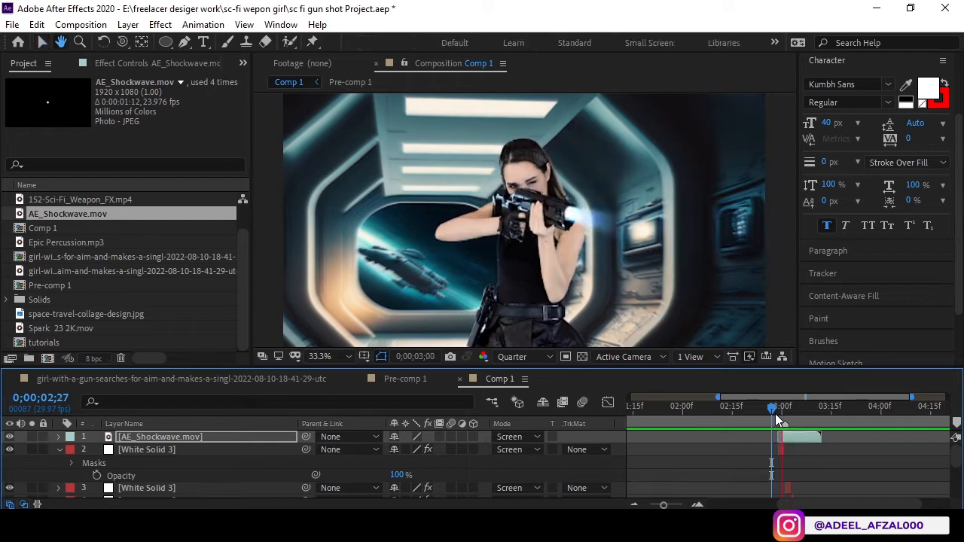
key(space)
Apply VC Color Vibrance to the shockwave with blue 04B2FA, brightness 1.20 and gamma 0.38.
drag(775, 414, 796, 417)
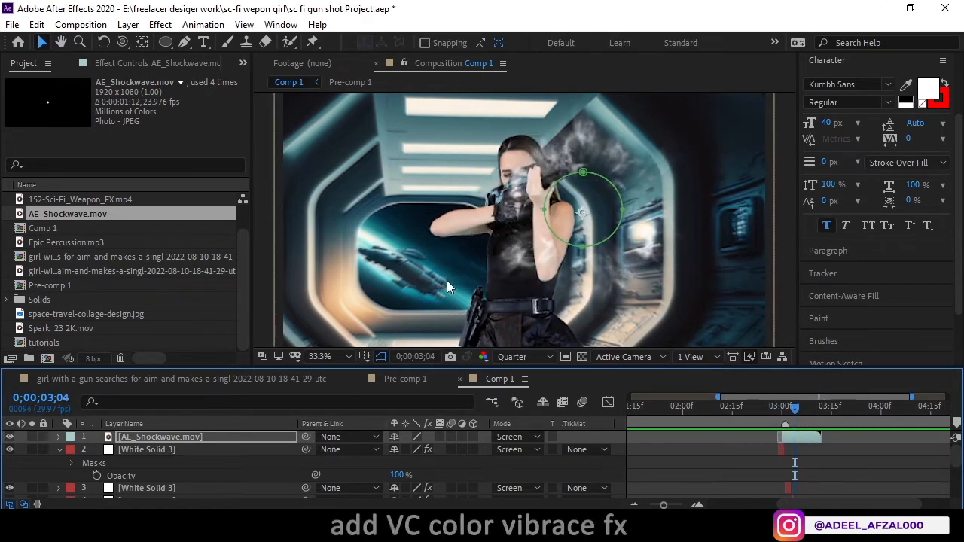
key(ctrl+space)
text(VC)
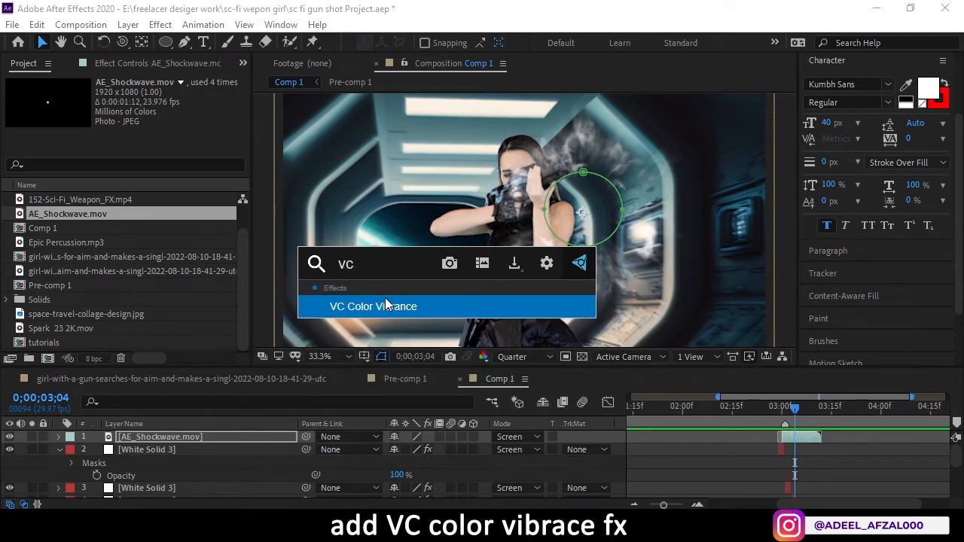
click(383, 303)
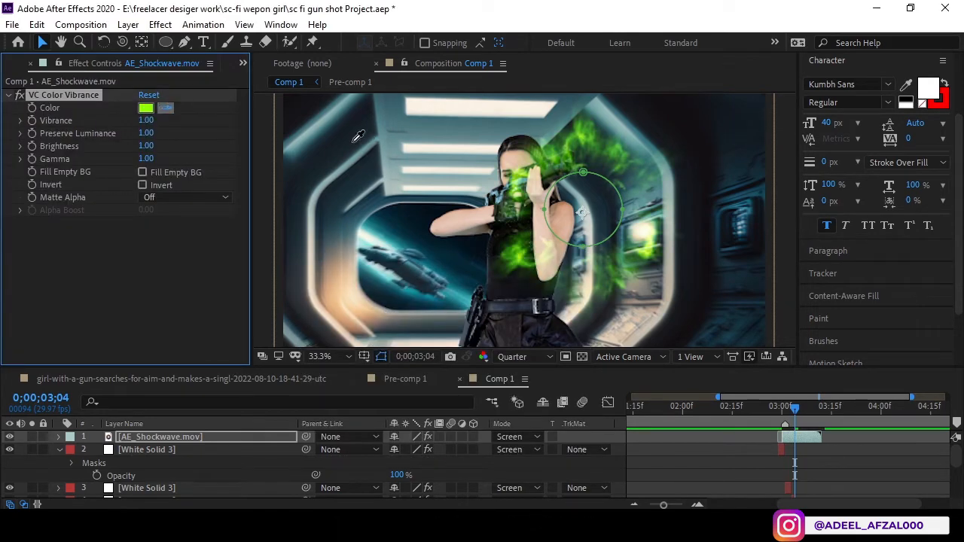
click(145, 107)
click(504, 361)
click(480, 275)
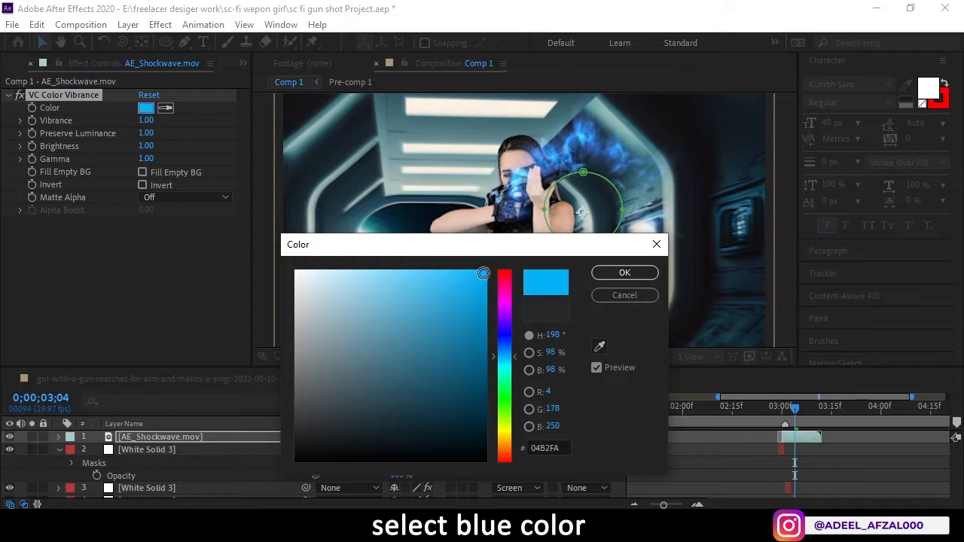
click(624, 273)
drag(150, 147, 108, 166)
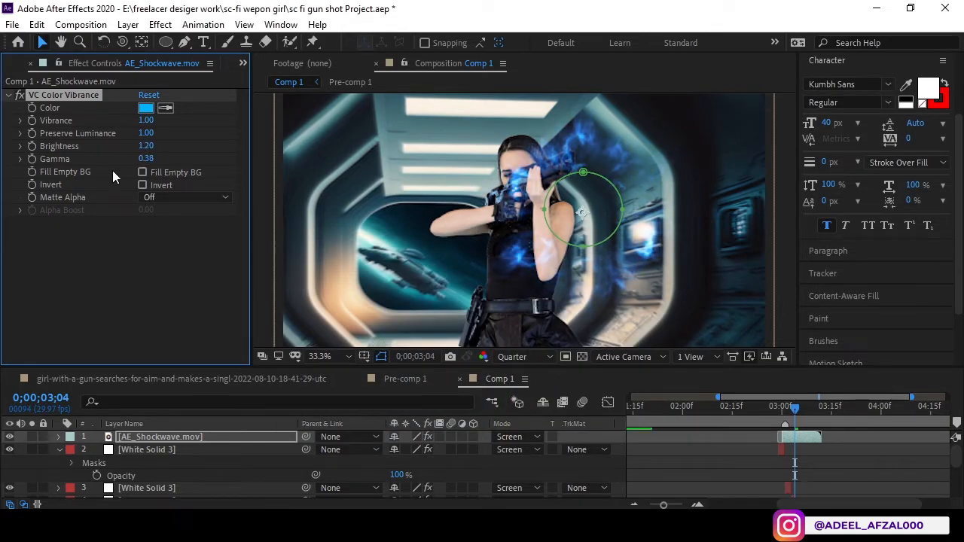
Add Spark 23 2K.mov as the top layer and shift it earlier until its burst shows at 0;00;02;29.
drag(794, 408, 774, 418)
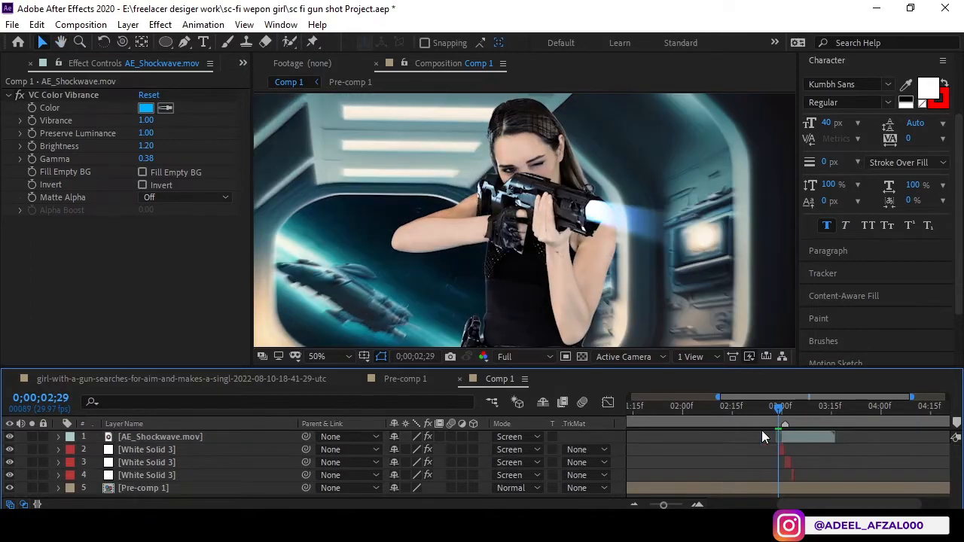
key(ctrl+0)
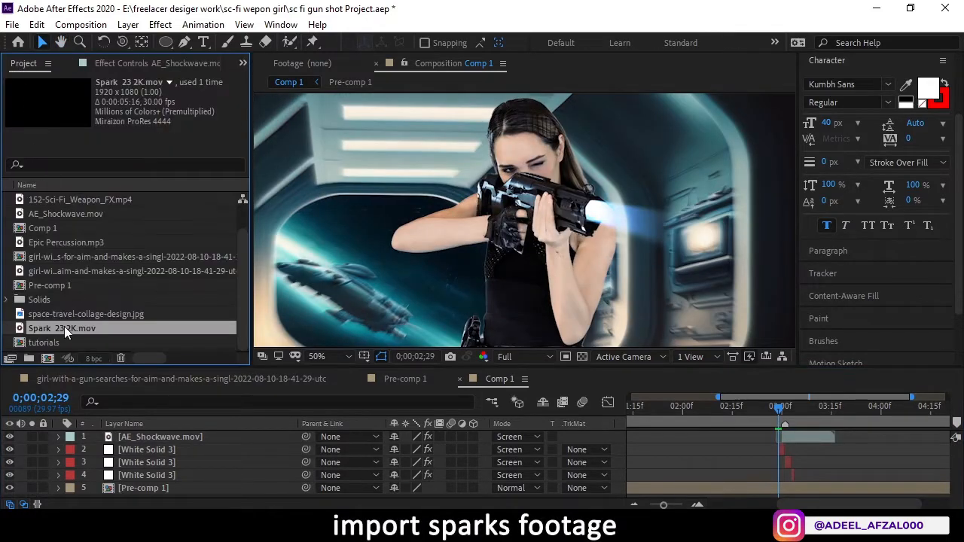
drag(64, 328, 212, 433)
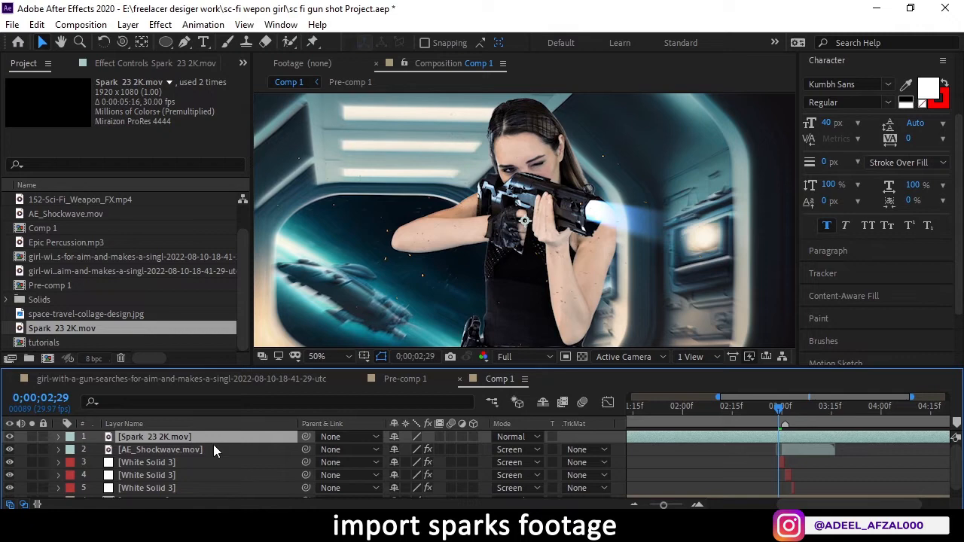
key([)
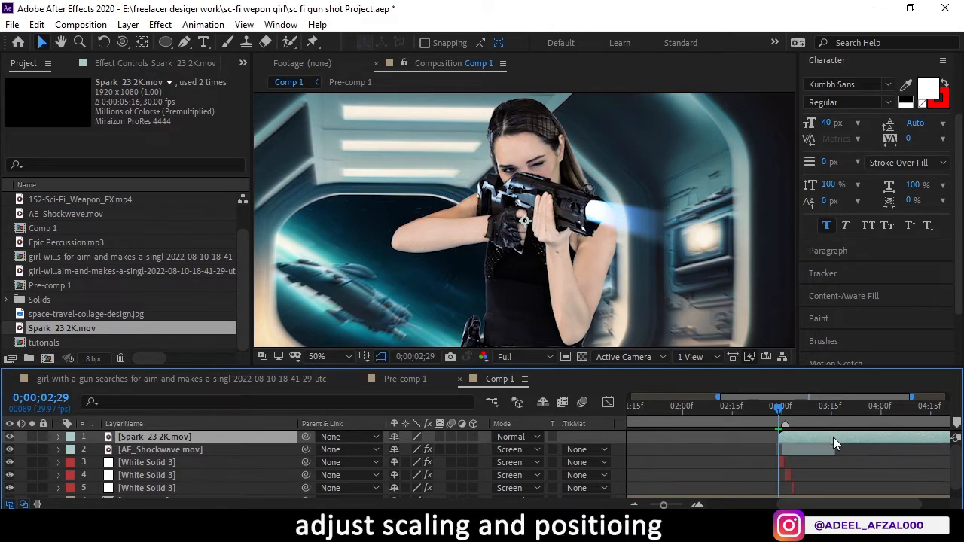
drag(833, 437, 764, 436)
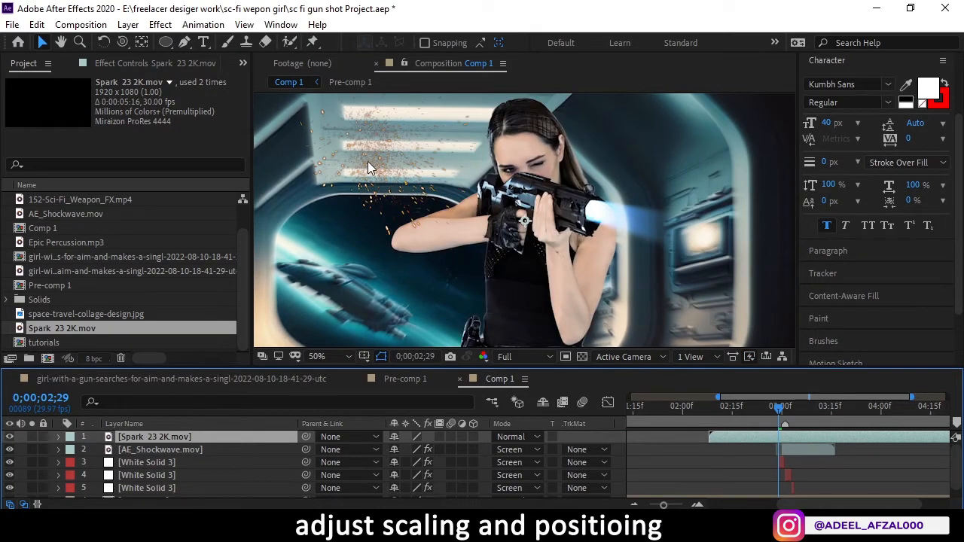
Move the sparks onto the gun's muzzle and set their blending mode to Screen.
drag(369, 167, 581, 228)
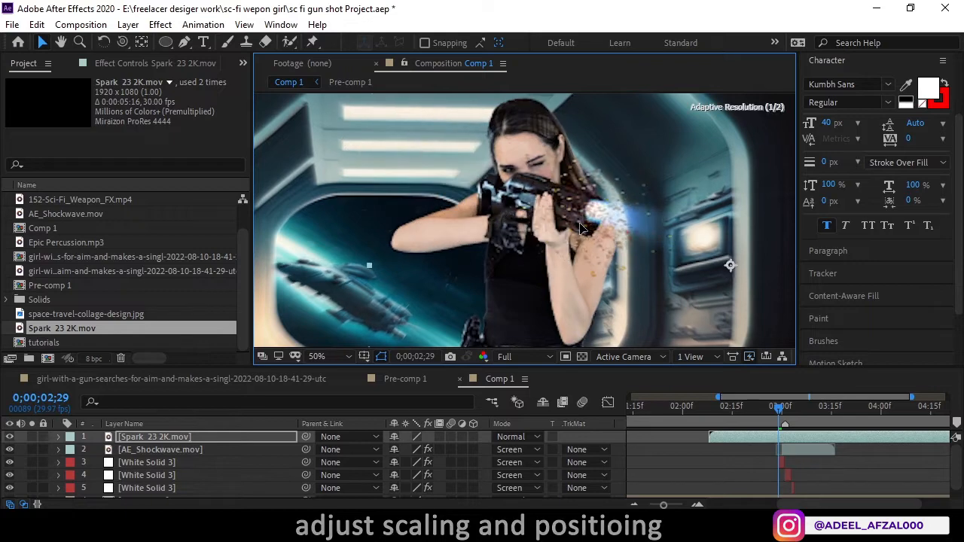
click(516, 437)
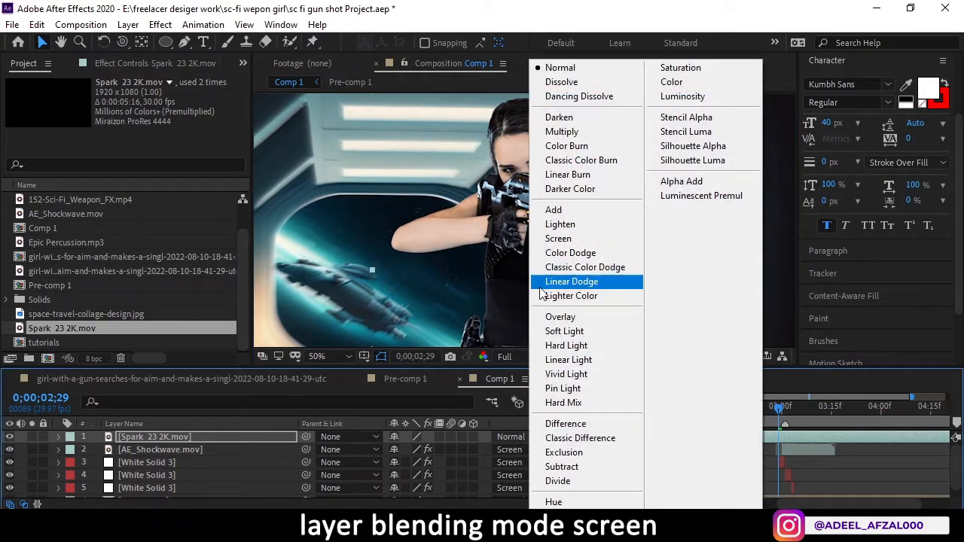
click(562, 238)
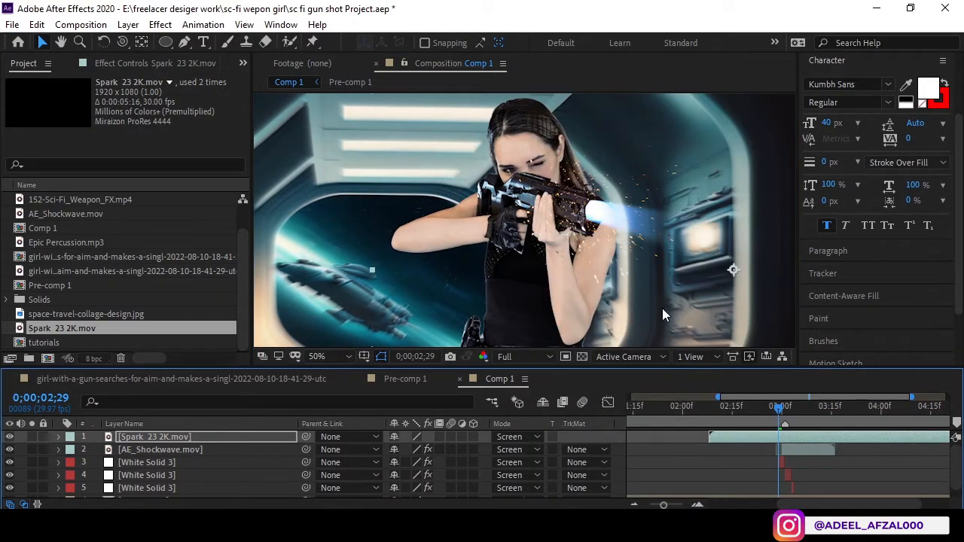
Shift the spark layer slightly earlier in time so the sparks spread wider at the shot, and check it with the whole frame in view.
drag(826, 442, 807, 442)
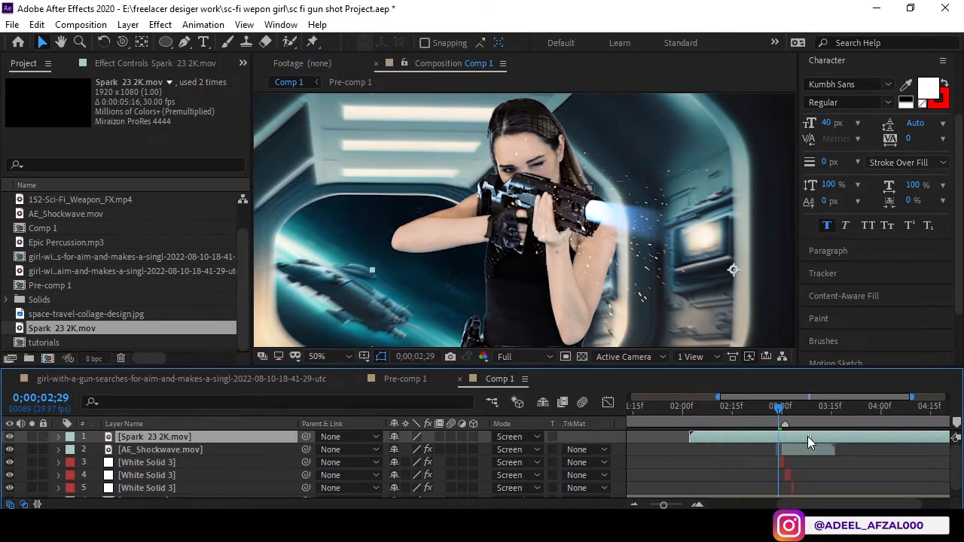
key(comma)
key(ctrl+Right)
click(773, 413)
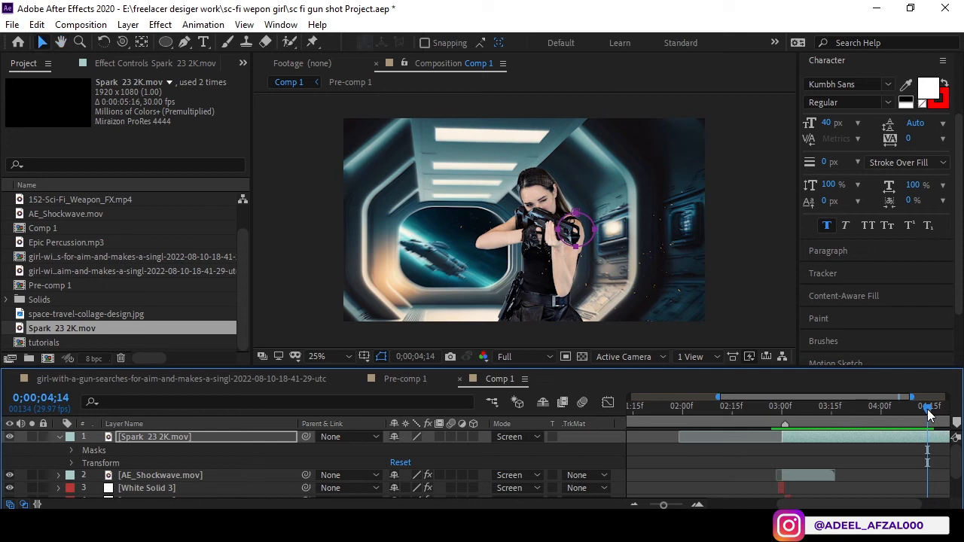
Keyframe the spark layer's opacity to fade from 100% down to 0% at 0;00;04;16.
click(231, 438)
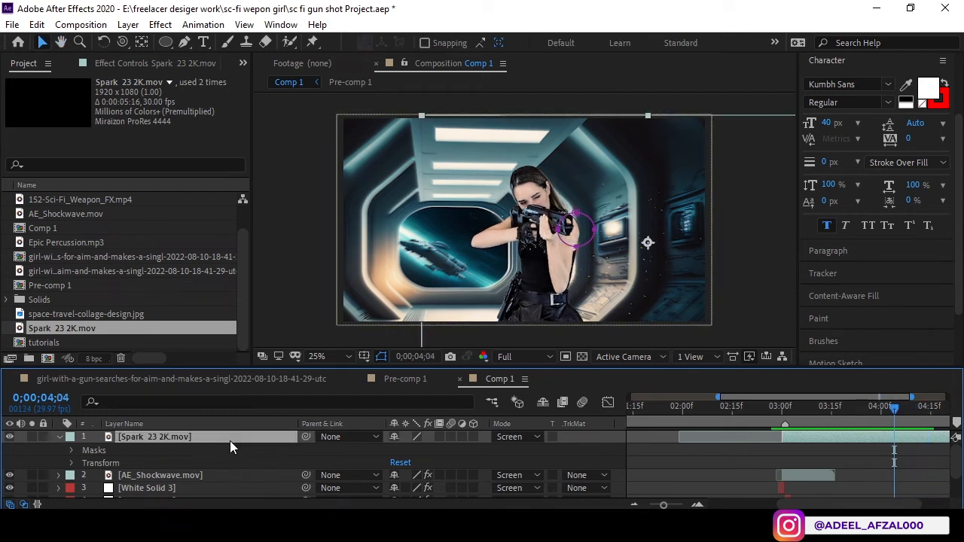
key(t)
click(96, 449)
drag(746, 500, 844, 508)
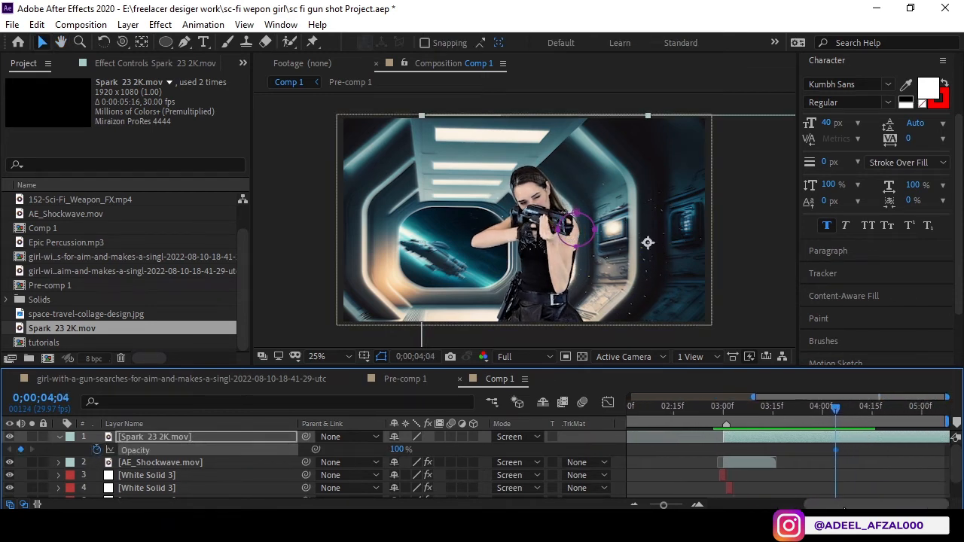
drag(836, 407, 877, 412)
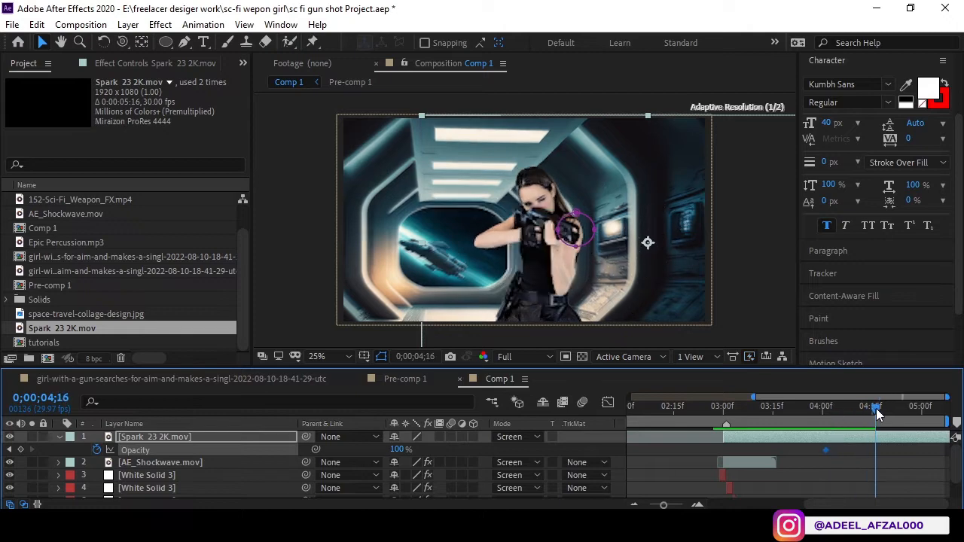
drag(399, 449, 307, 456)
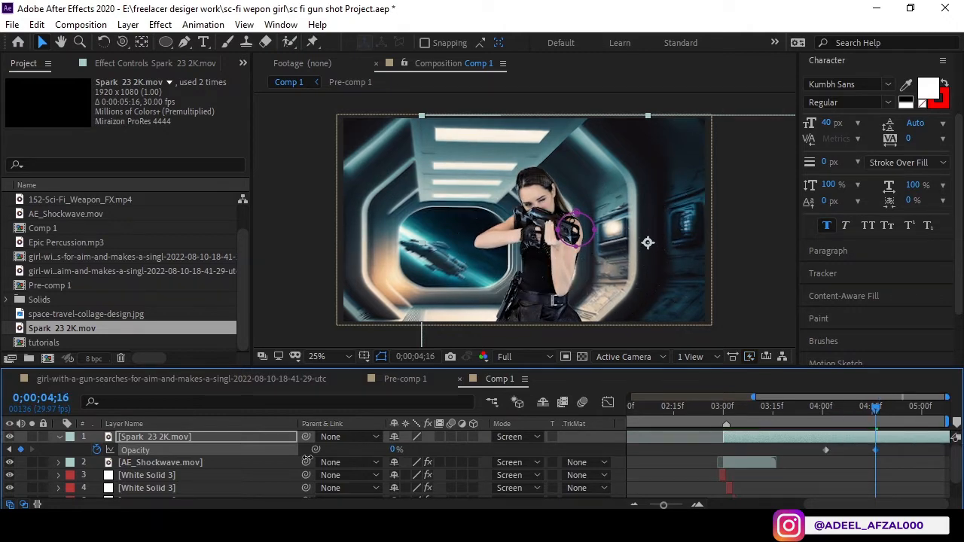
click(715, 409)
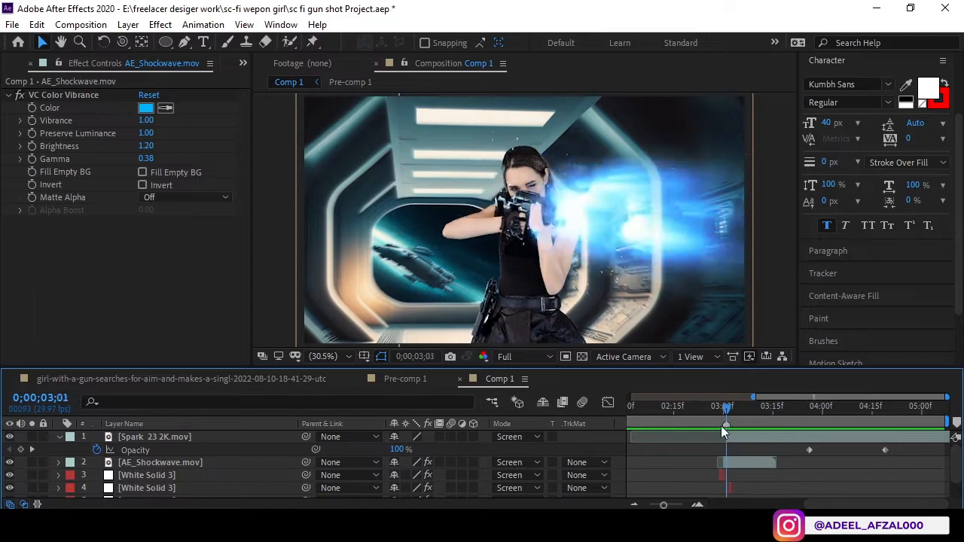
Add an adjustment layer above the sparks and apply the Ripple effect to it.
drag(731, 428, 710, 447)
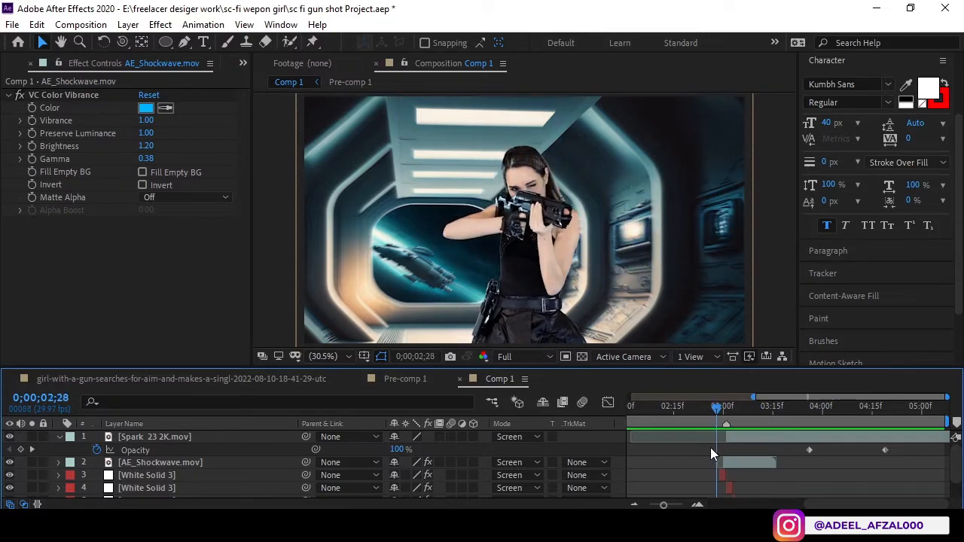
right_click(79, 449)
mouse_move(213, 280)
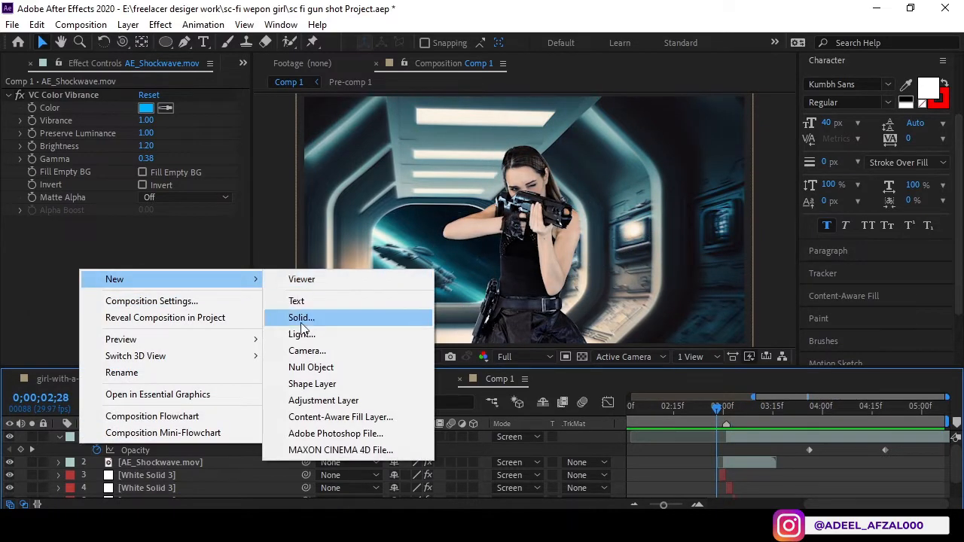
click(322, 401)
key(ctrl+space)
text(ri)
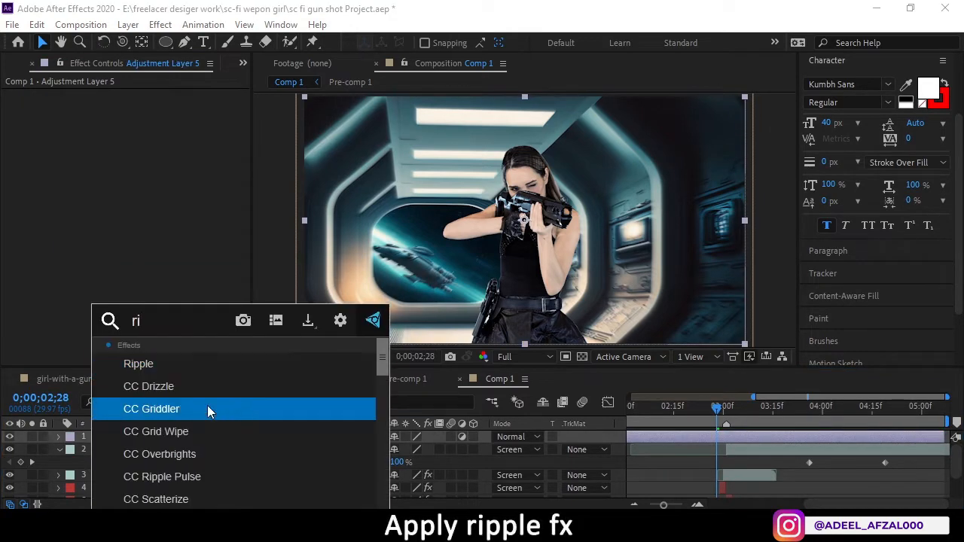
click(192, 368)
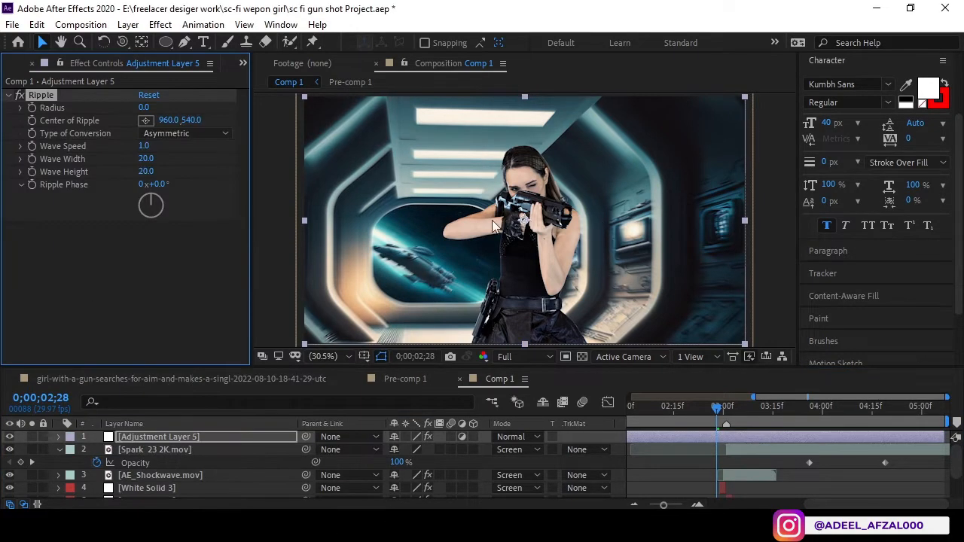
Set the ripple's radius to 26 and its type of conversion to Symmetric.
drag(143, 107, 162, 108)
scroll(490, 185, up, 1)
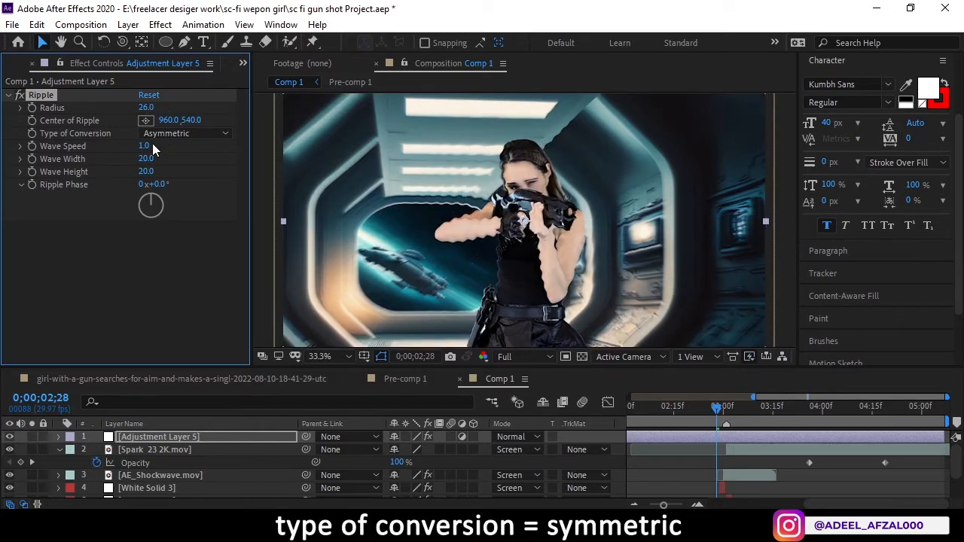
click(188, 165)
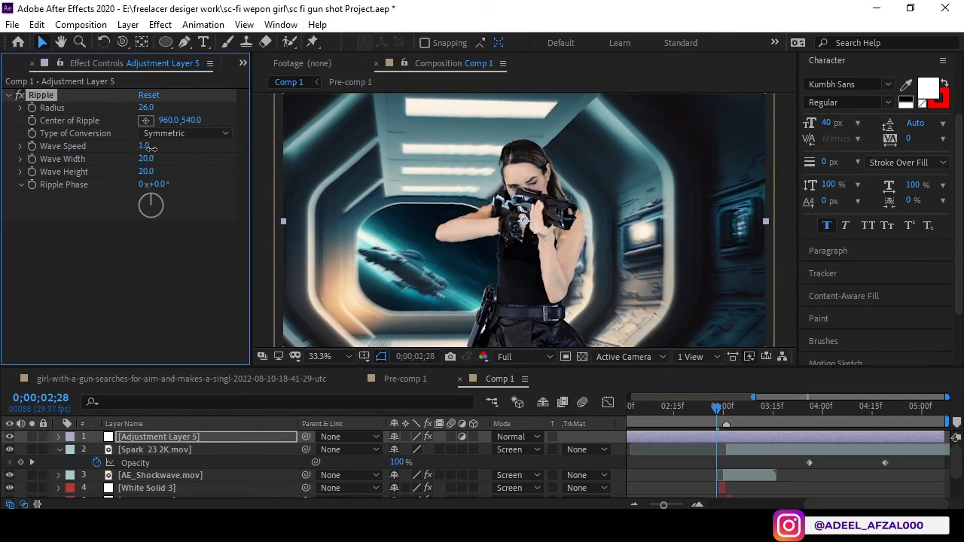
Strengthen the ripple with wave speed 3.3, wave width 55.7 and wave height 179.
drag(151, 148, 216, 168)
scroll(461, 179, up, 2)
scroll(460, 174, down, 2)
scroll(322, 175, up, 1)
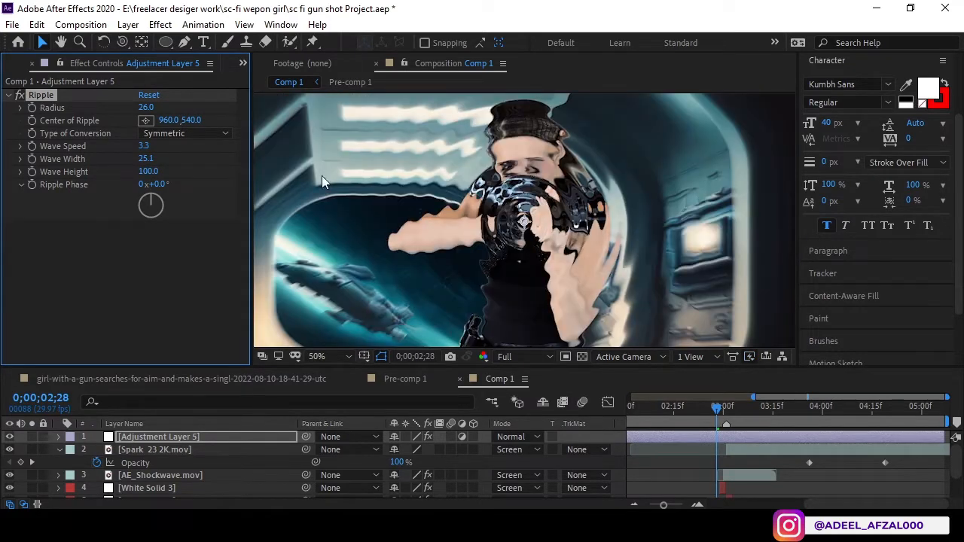
drag(146, 171, 376, 156)
drag(146, 172, 238, 181)
scroll(537, 174, down, 1)
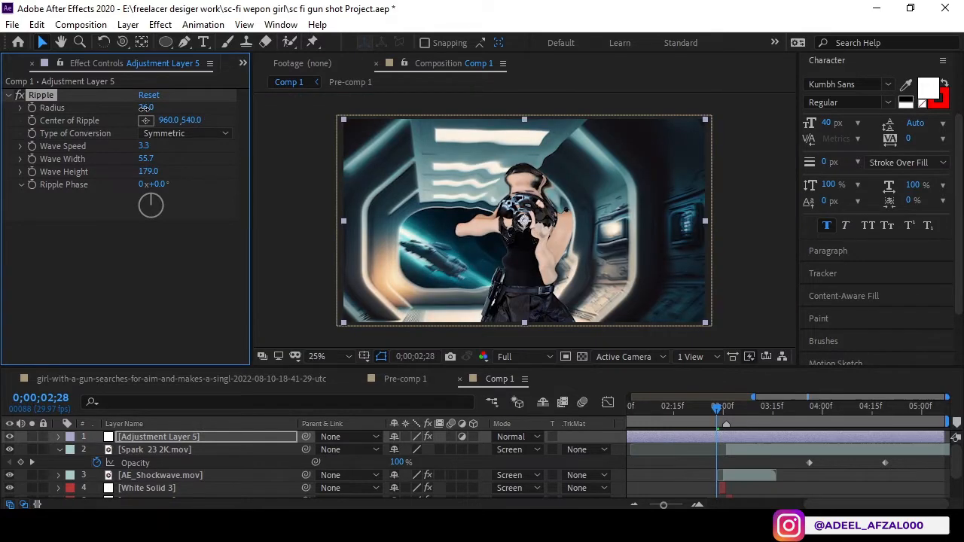
Reduce the ripple's radius to 21 and wave height to 80, and move its center onto the gun's muzzle at 1116, 518.
drag(143, 108, 140, 109)
scroll(536, 203, up, 1)
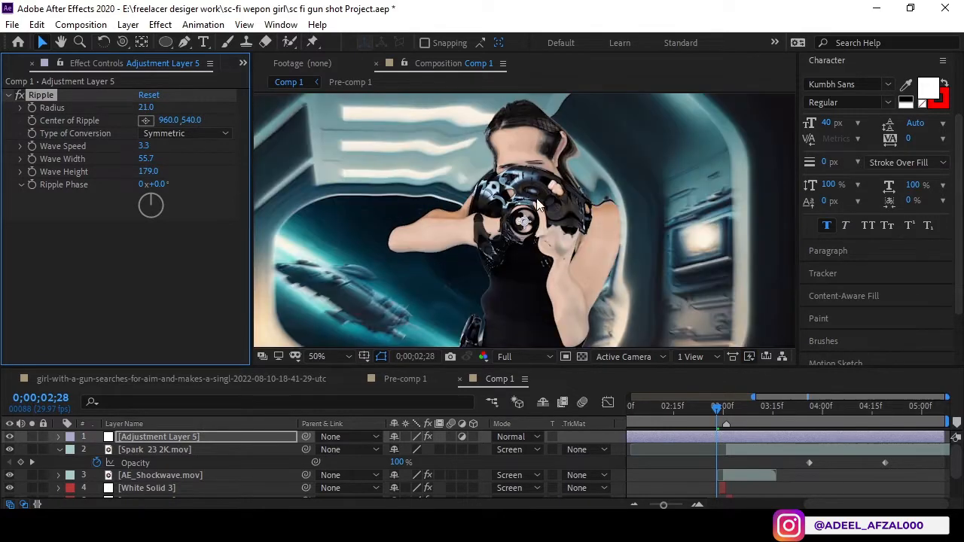
drag(525, 224, 585, 216)
drag(148, 172, 80, 172)
scroll(512, 226, down, 1)
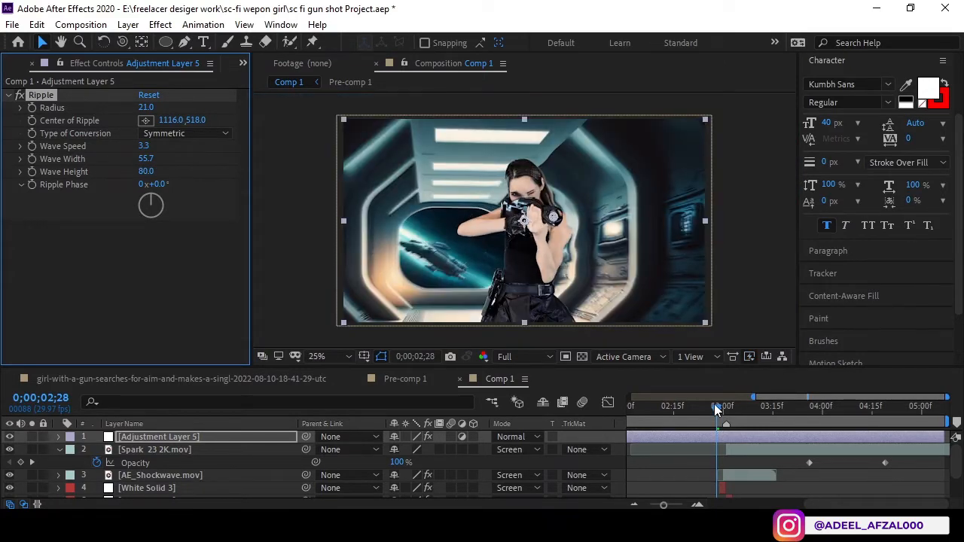
Split the ripple adjustment layer at 0;00;03;01 and delete the part before the shot.
mouse_move(716, 408)
mouse_down()
mouse_move(749, 405)
mouse_move(721, 404)
mouse_move(723, 396)
mouse_up()
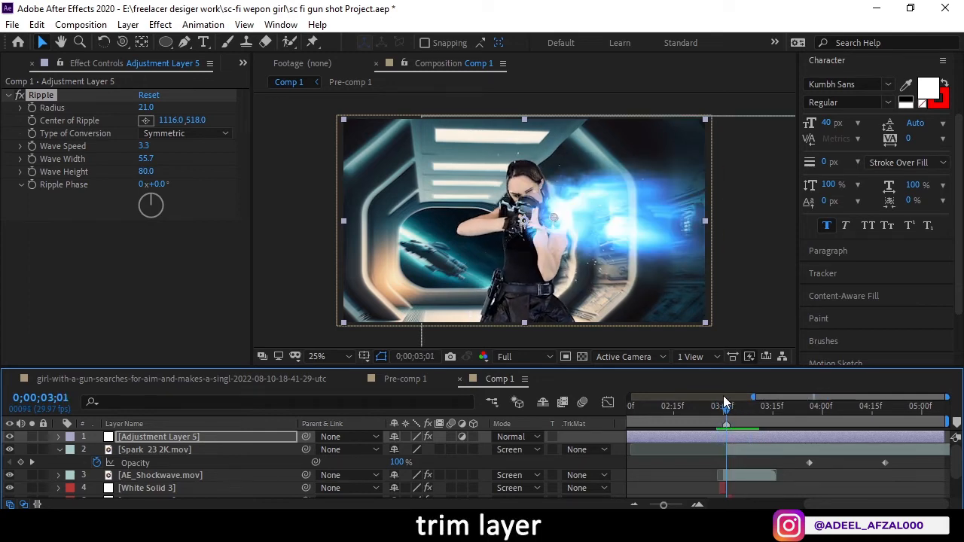
key(ctrl+shift+d)
click(709, 445)
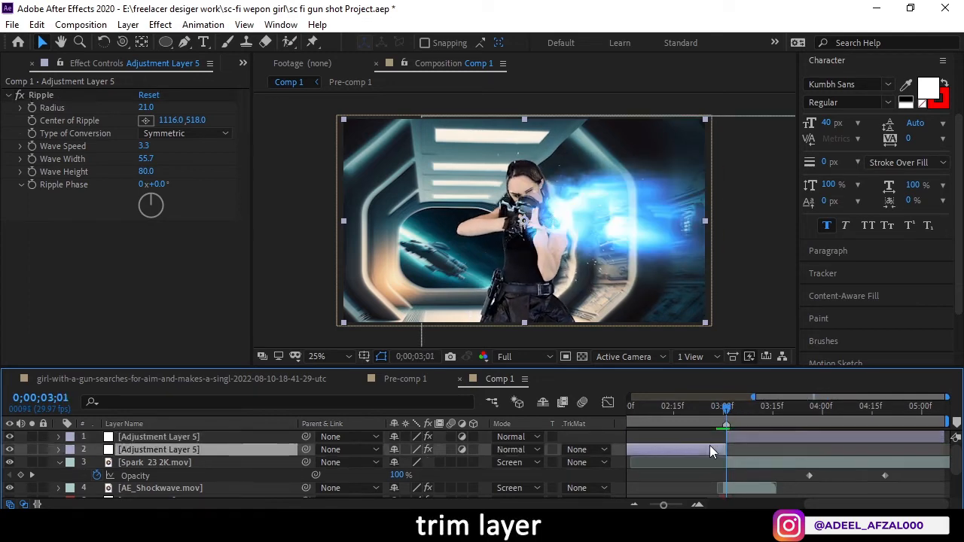
key(Delete)
Animate the ripple's wave height from 80 at 0;00;03;01 to 0 at 0;00;03;23 and play it back.
click(744, 435)
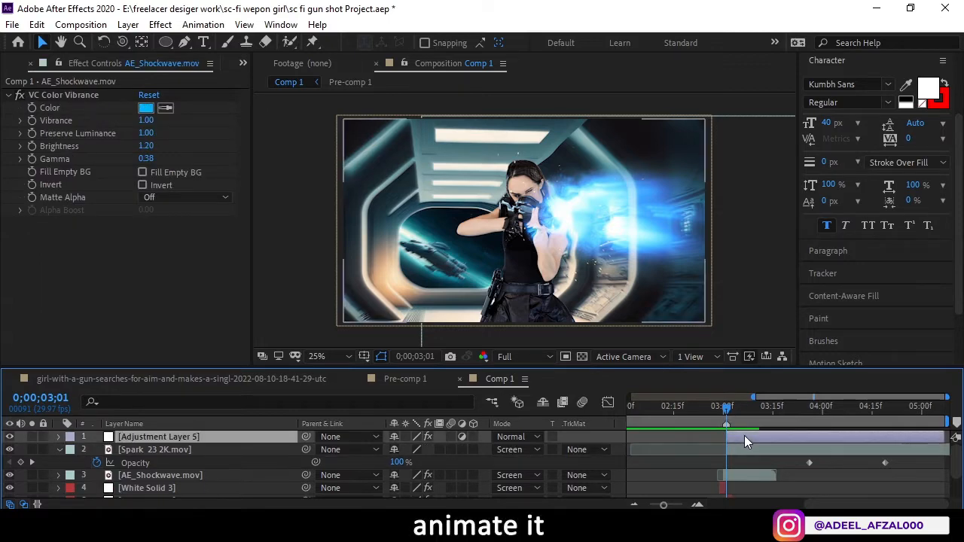
click(32, 172)
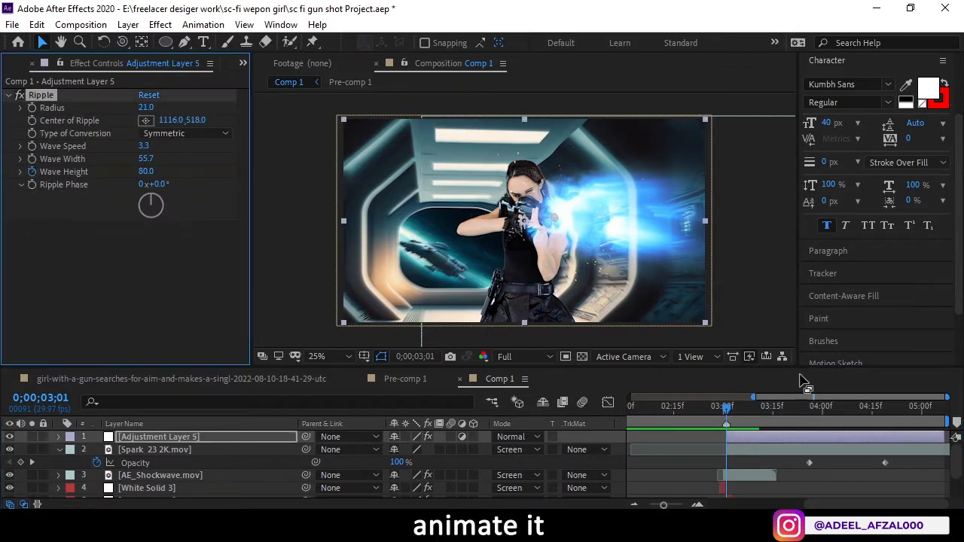
drag(727, 413, 800, 410)
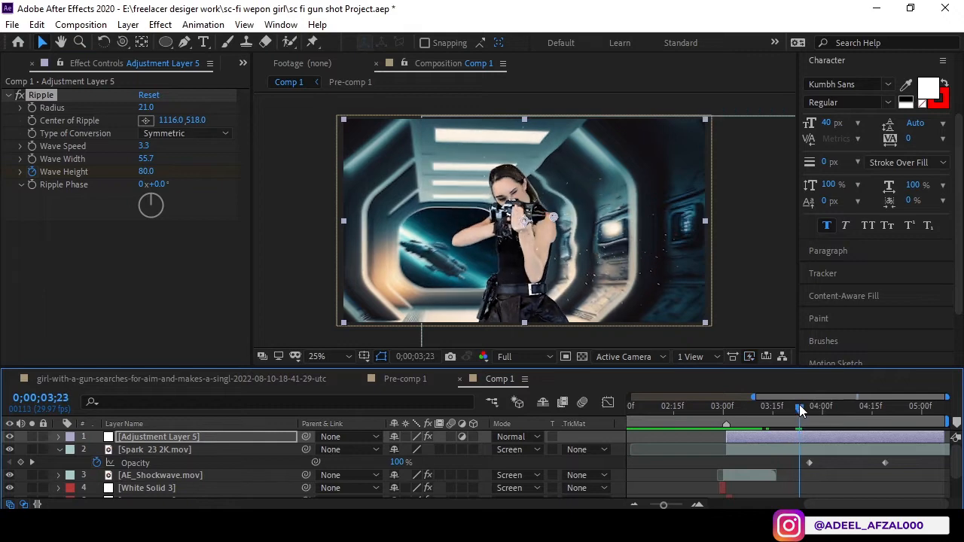
drag(128, 175, 46, 191)
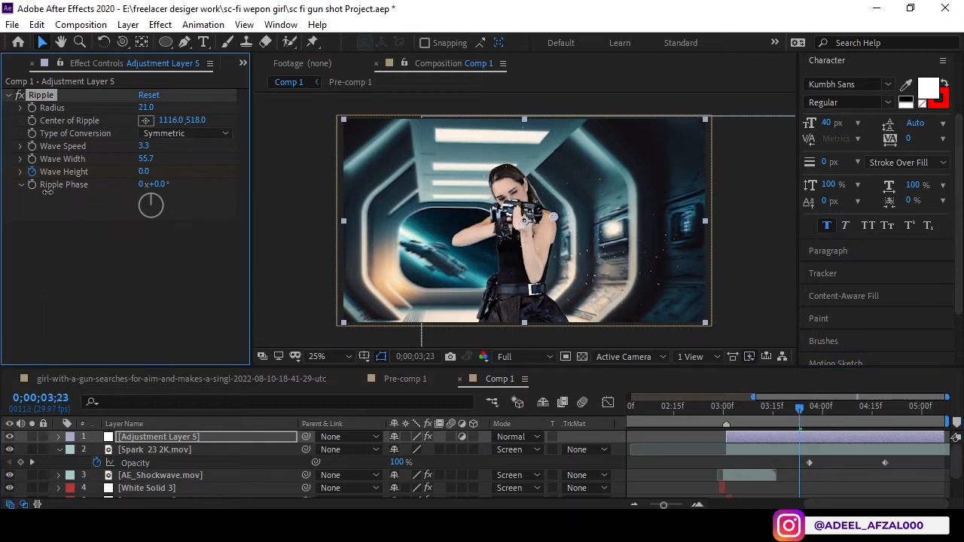
click(721, 408)
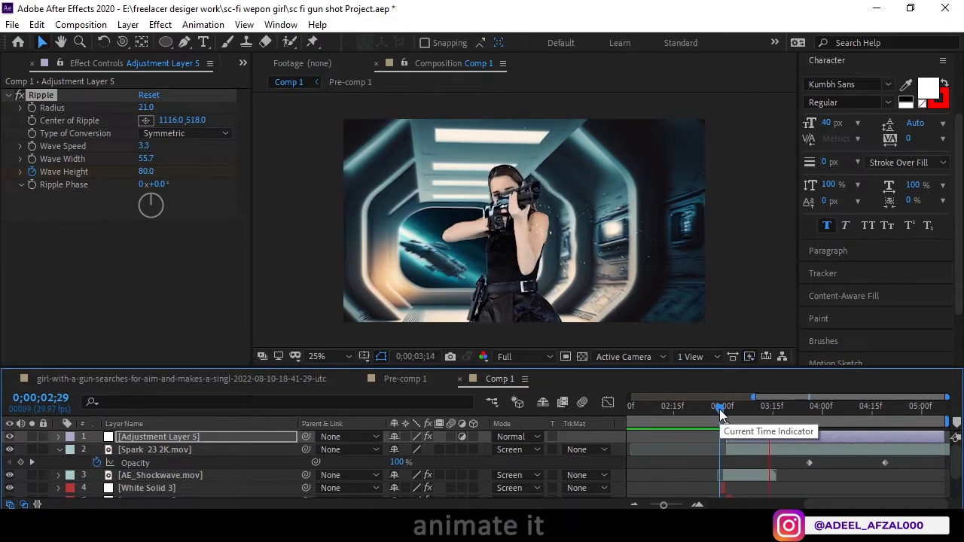
key(space)
Move the ripple adjustment layer and AE_Shockwave.mov below the White Solid 3 muzzle flashes, directly above Pre-comp 1.
click(215, 436)
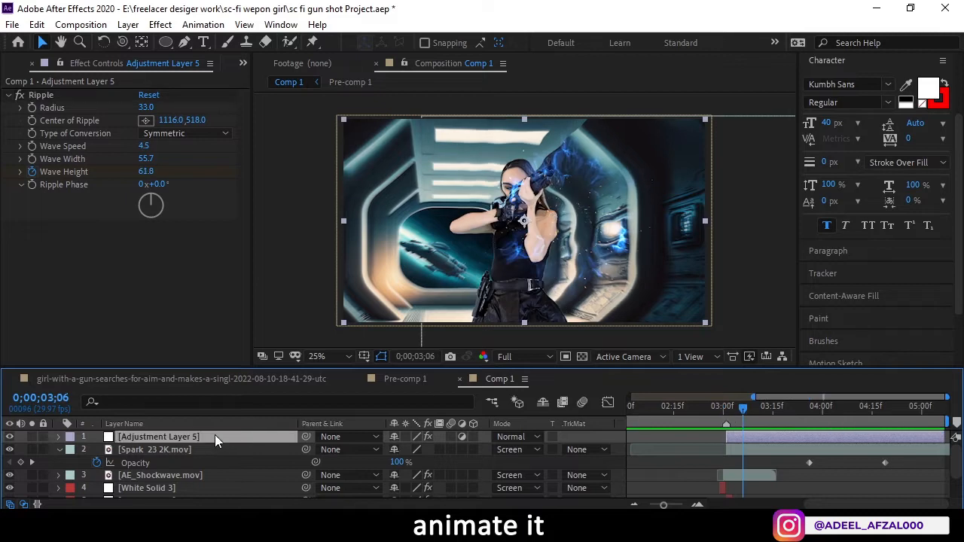
drag(163, 435, 174, 477)
ctrl+click(173, 462)
scroll(174, 482, down, 1)
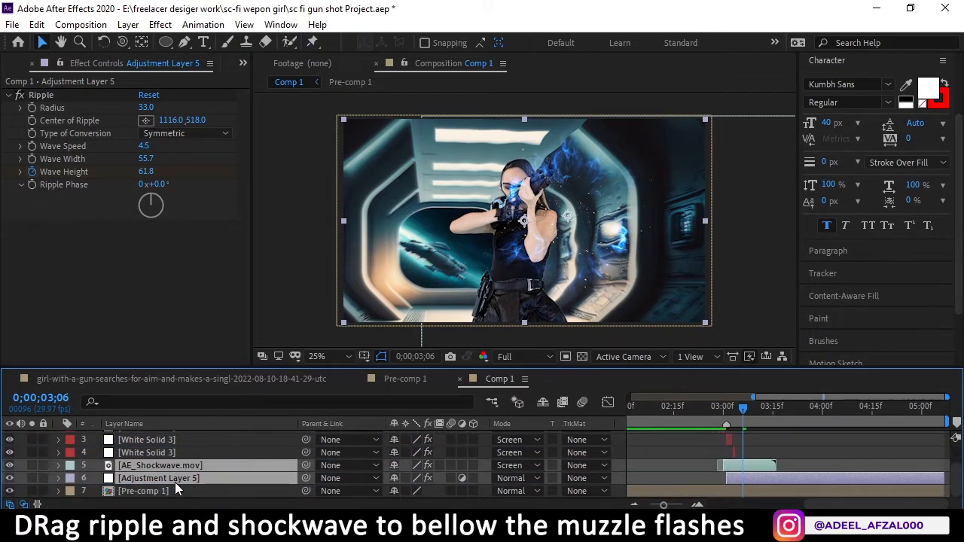
Preview the gunshot from just before the shot with the composition fitted to the viewer.
click(700, 415)
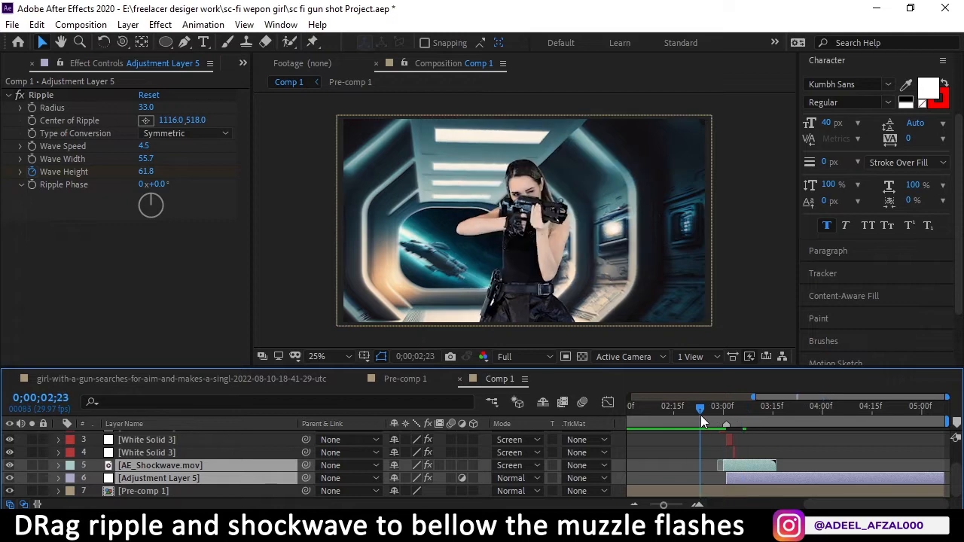
click(315, 358)
click(350, 112)
key(space)
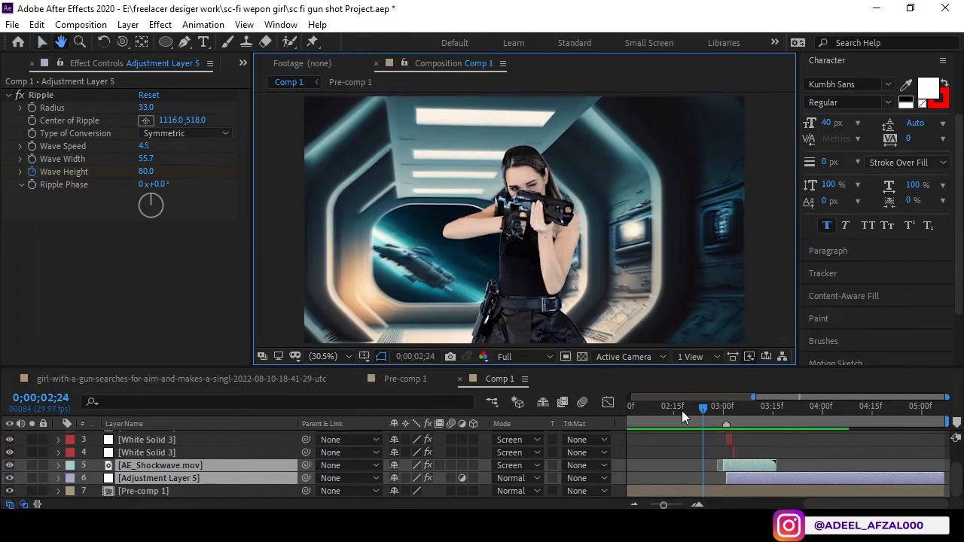
drag(685, 409, 773, 435)
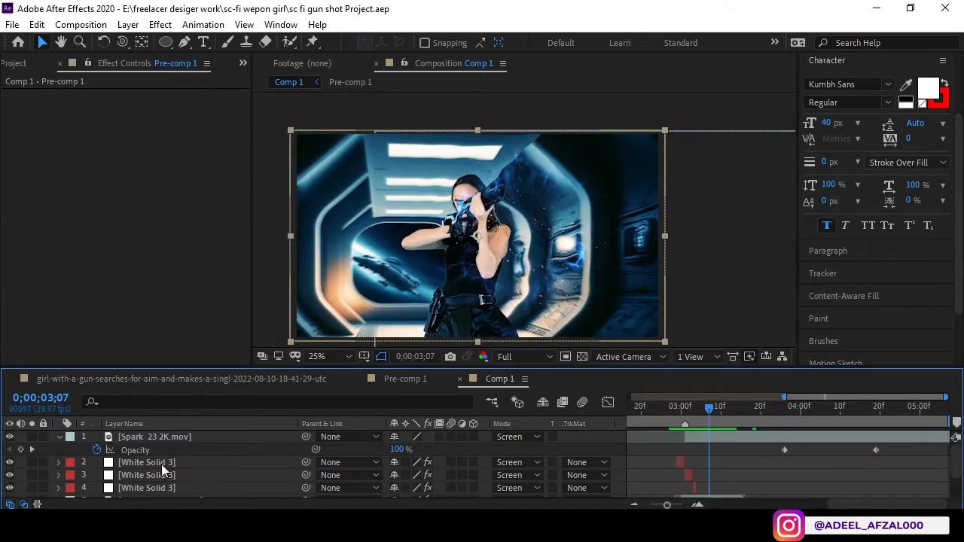
Duplicate the AE_Shockwave.mov layer and delete Mask 1 from the upper copy.
scroll(161, 464, down, 2)
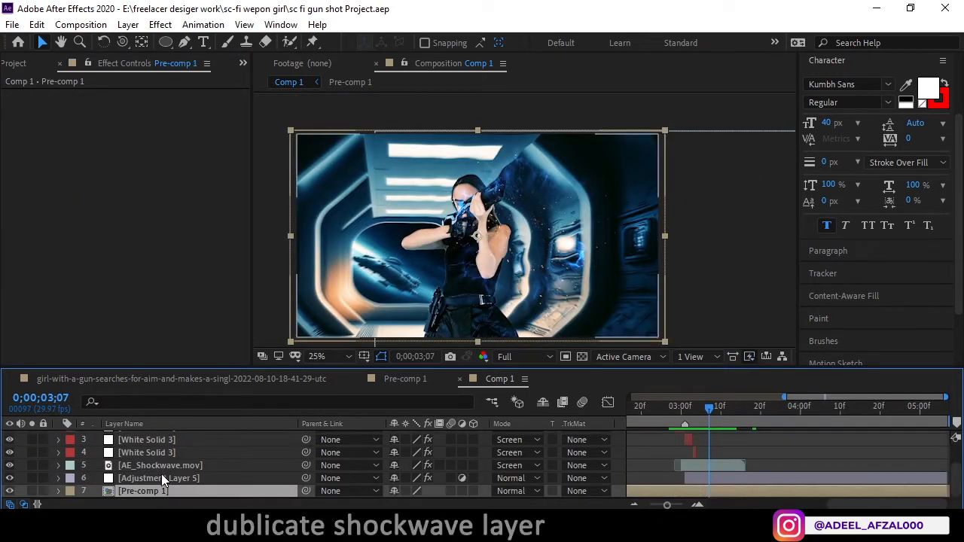
click(161, 466)
key(ctrl+d)
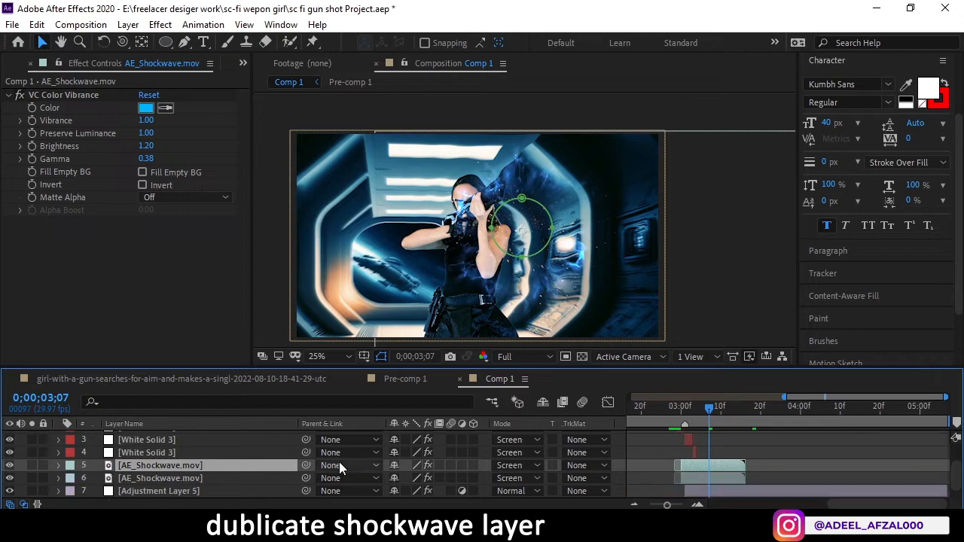
drag(714, 413, 700, 417)
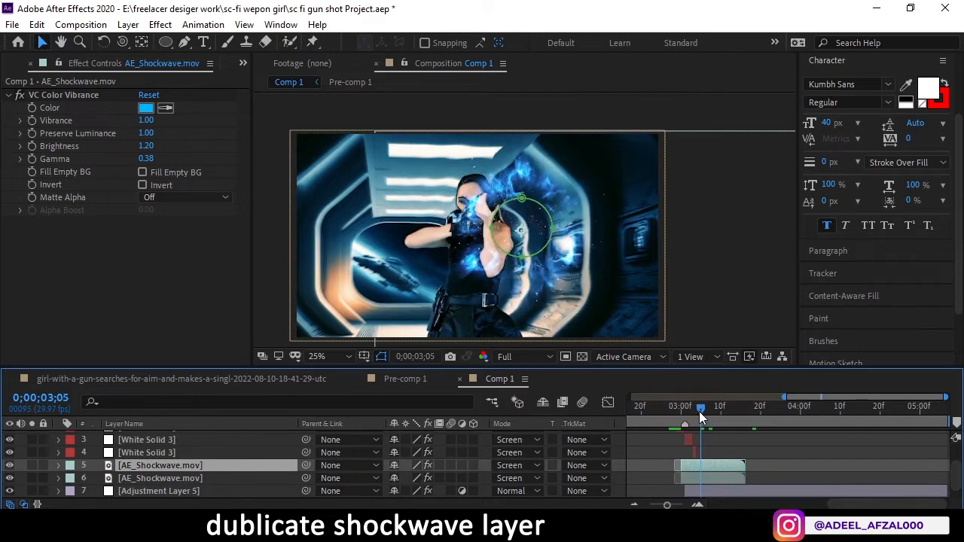
key(m)
click(143, 479)
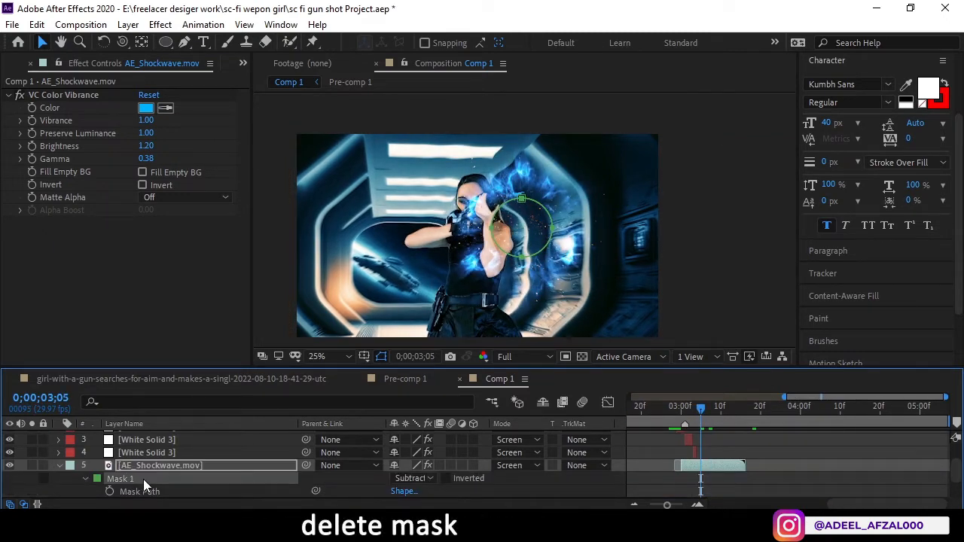
key(Delete)
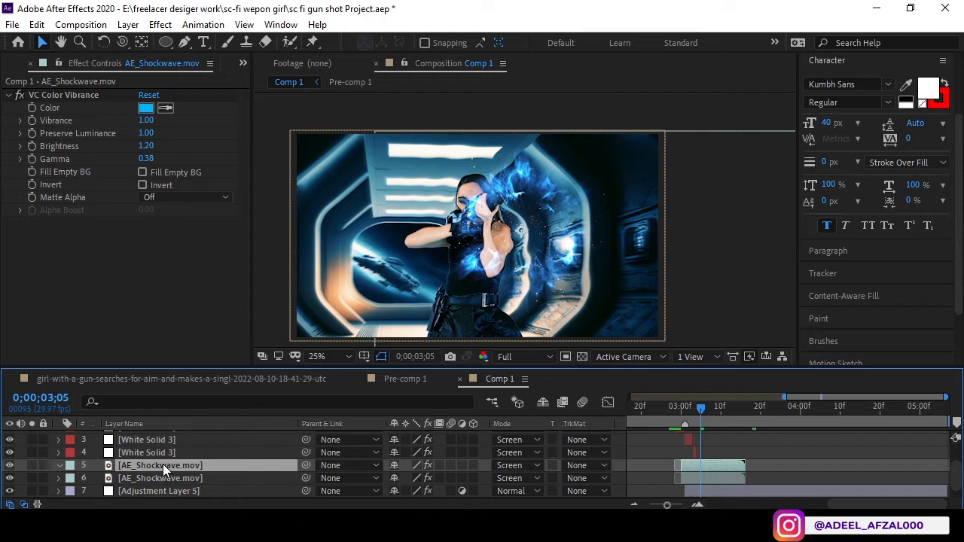
Solo the upper AE_Shockwave.mov copy and apply the Polar Coordinates effect to it.
click(33, 465)
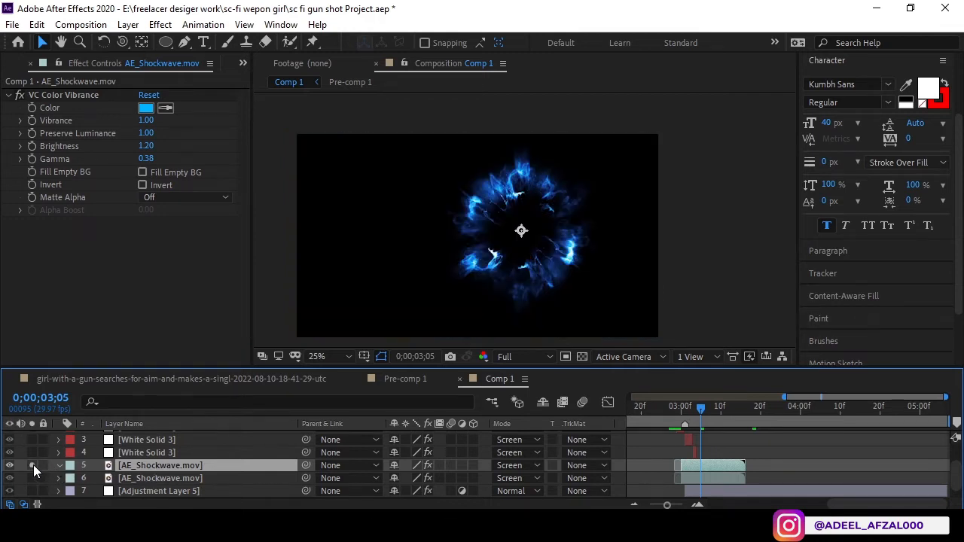
key(ctrl+space)
text(po)
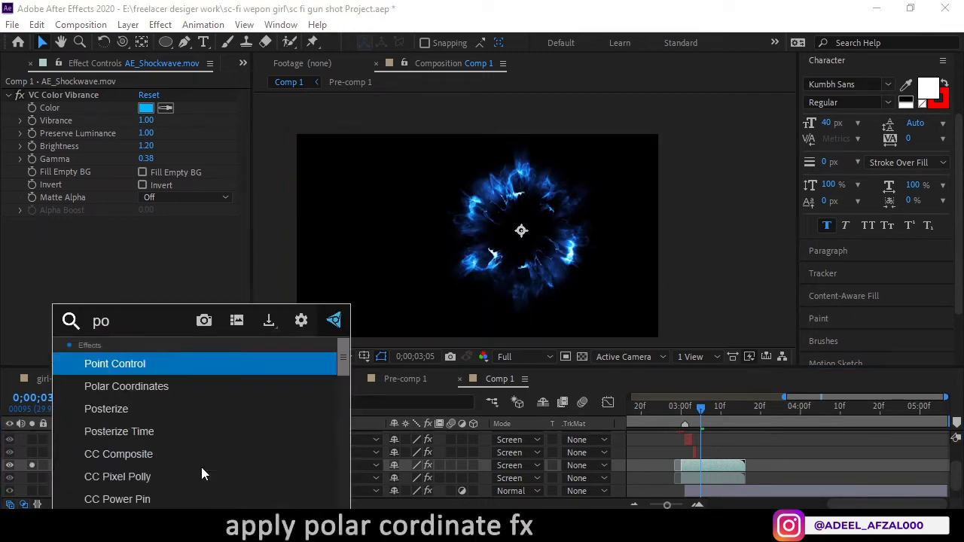
text(l)
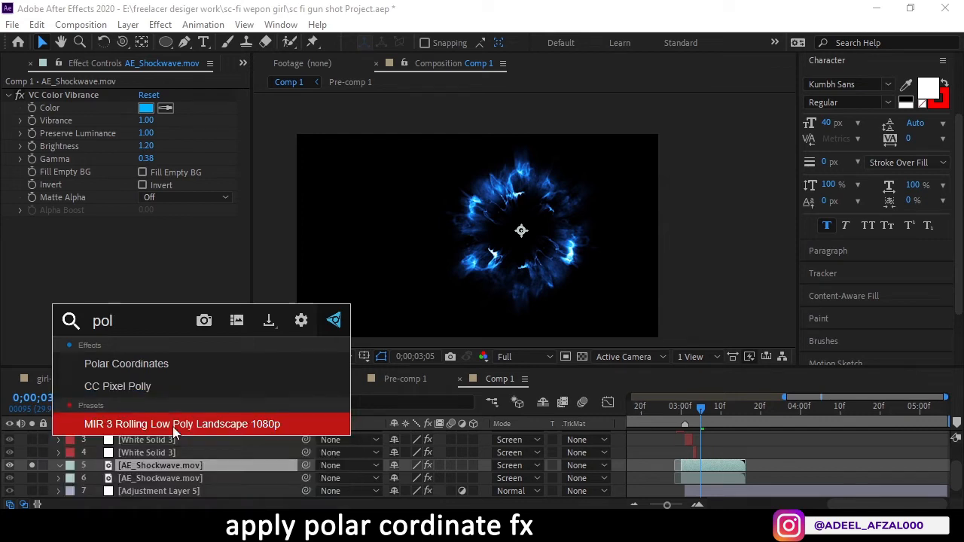
click(158, 371)
Set the Polar Coordinates interpolation to 100% using Polar to Rect, and end the layer's solo.
drag(146, 236, 230, 244)
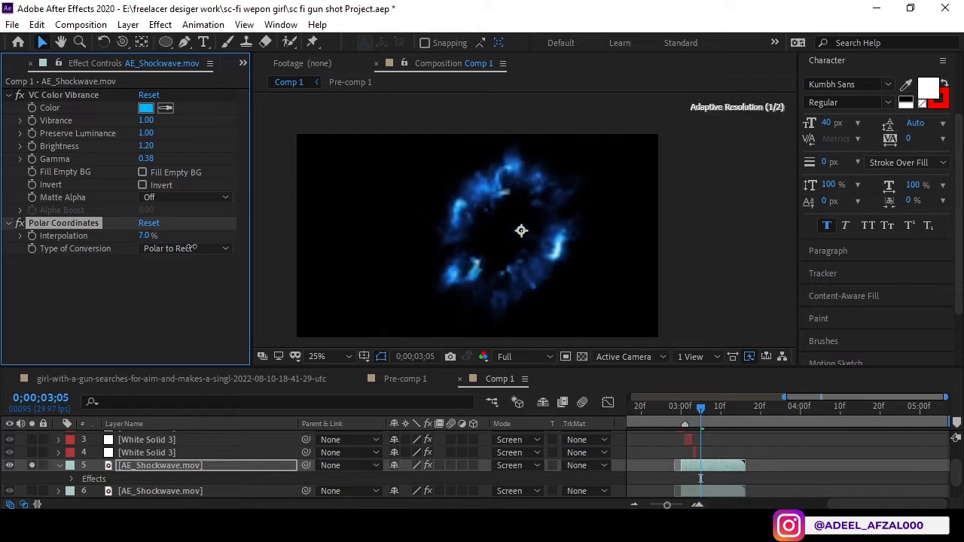
scroll(465, 246, down, 2)
scroll(464, 247, up, 2)
scroll(314, 243, up, 2)
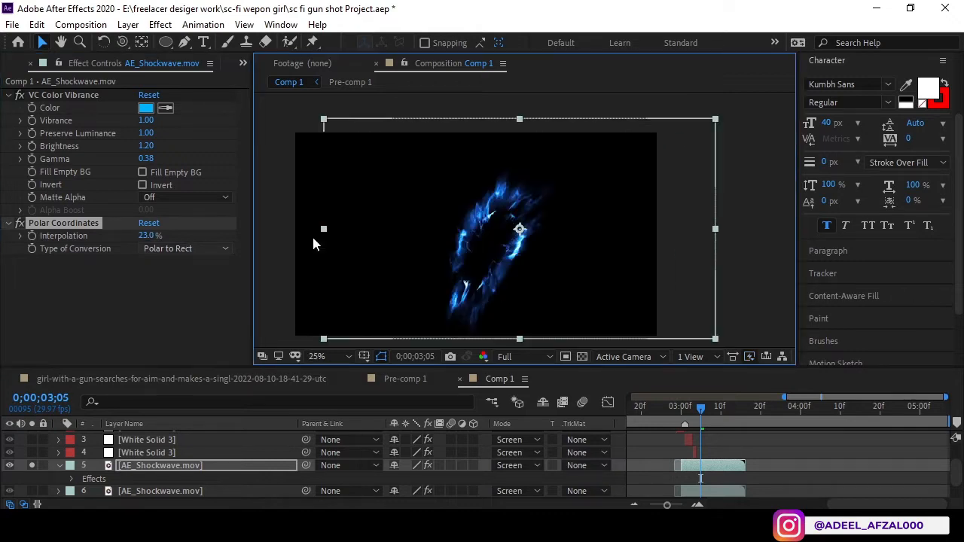
drag(139, 240, 443, 204)
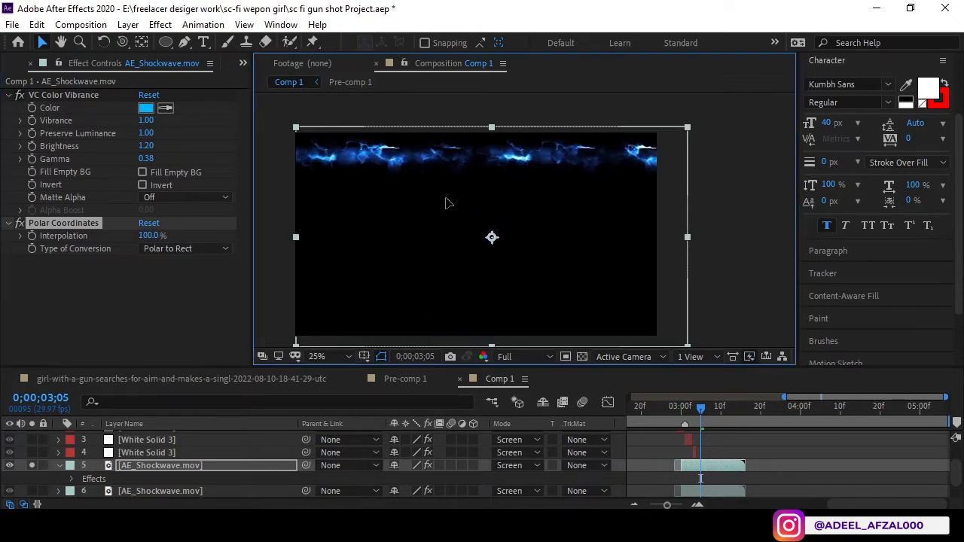
drag(690, 405, 716, 409)
click(32, 465)
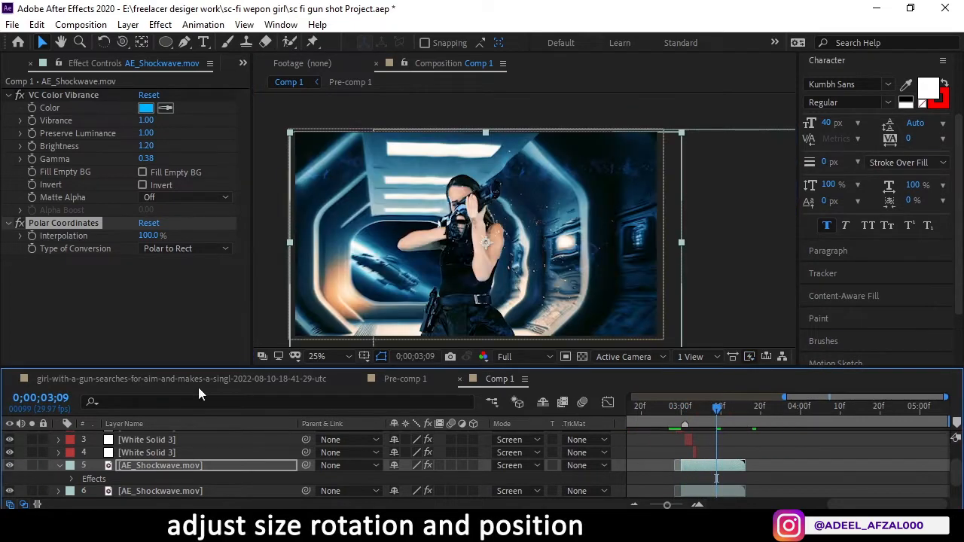
Scale down the flattened shockwave layer and place its beam at the gun muzzle at 0;00;03;00.
scroll(558, 213, down, 1)
scroll(530, 215, up, 1)
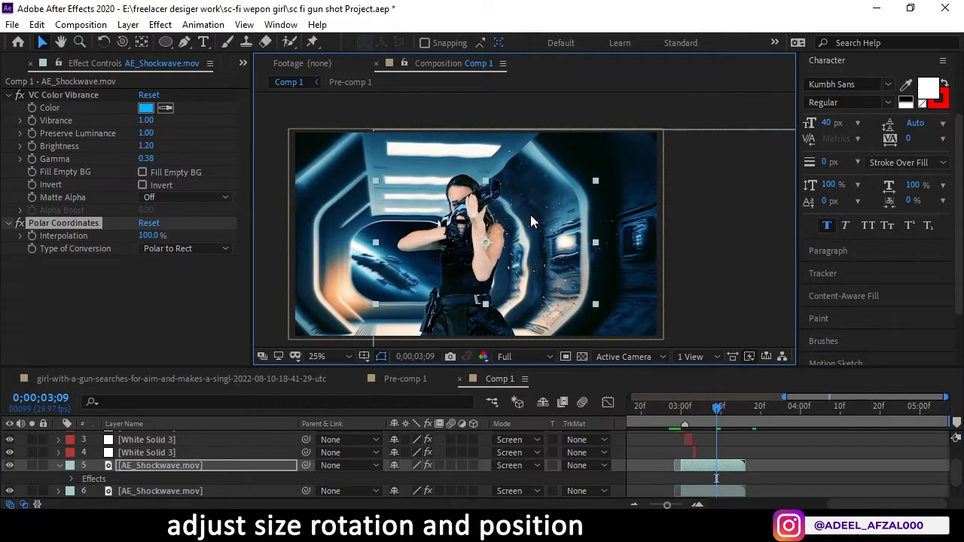
click(686, 407)
drag(585, 238, 605, 224)
drag(699, 410, 681, 407)
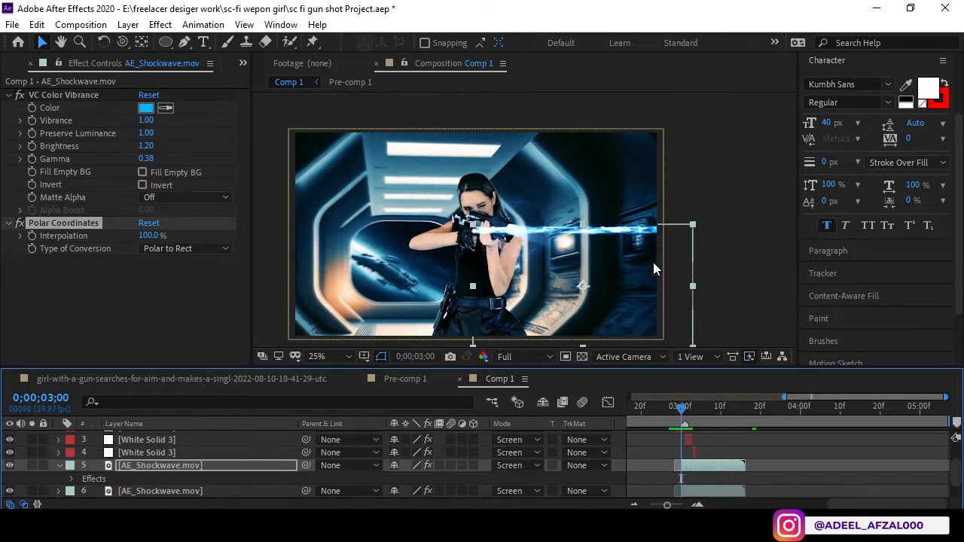
drag(653, 269, 664, 271)
Rotate the beam slightly clockwise to follow the barrel, and move and resize it so it starts at the muzzle.
key(w)
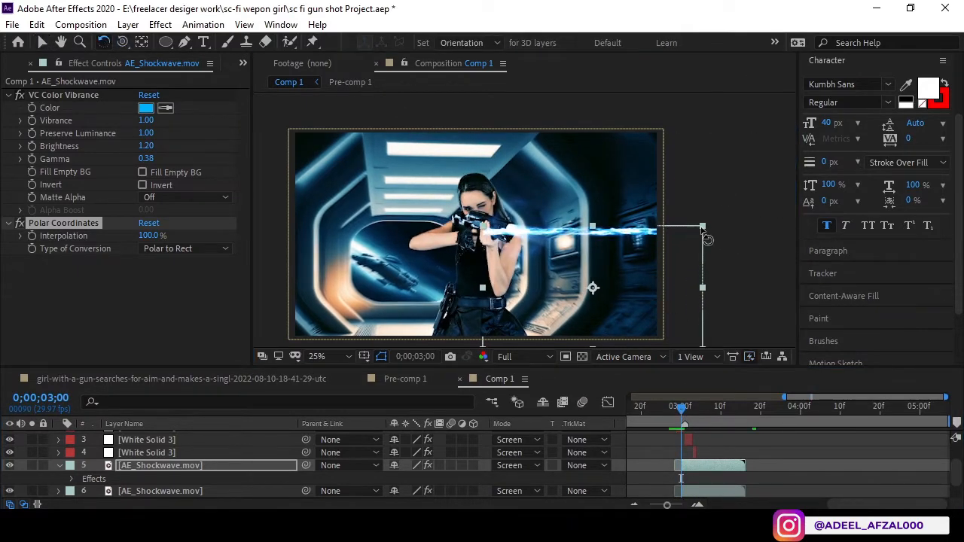
drag(706, 239, 622, 247)
key(v)
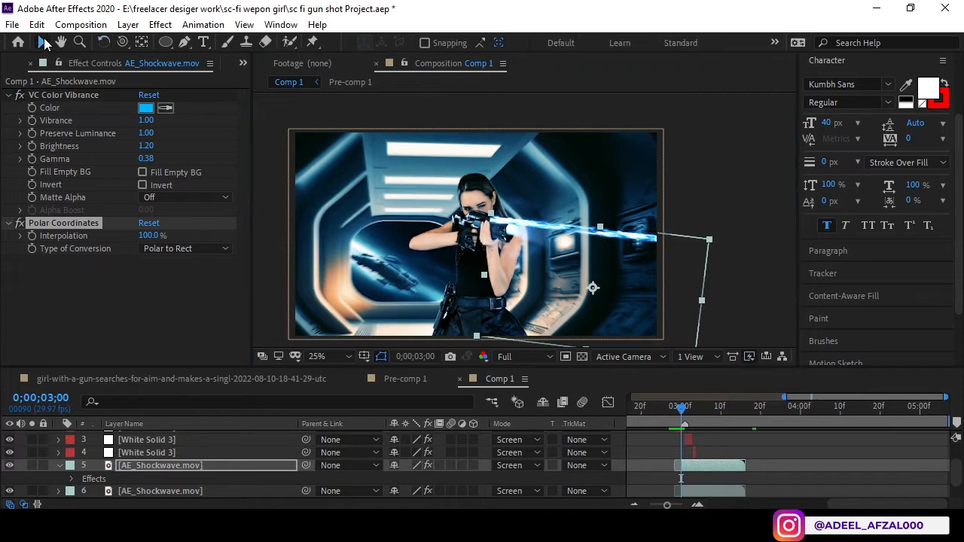
drag(593, 283, 608, 298)
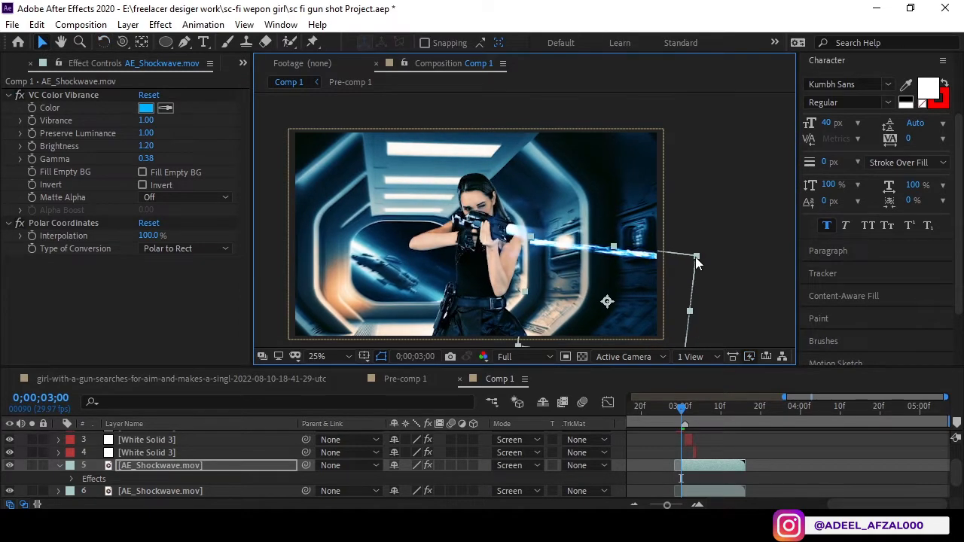
drag(695, 256, 671, 267)
Refine the beam's angle and set its VC Color Vibrance brightness to 0.85 and gamma to 0.14.
key(w)
key(v)
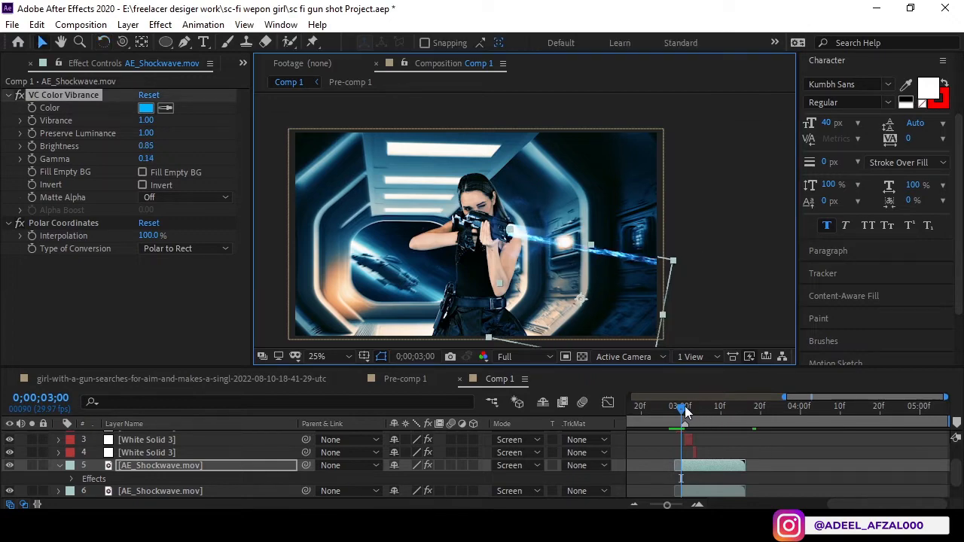
mouse_move(685, 410)
mouse_down()
mouse_move(671, 411)
mouse_move(696, 411)
mouse_move(683, 413)
mouse_up()
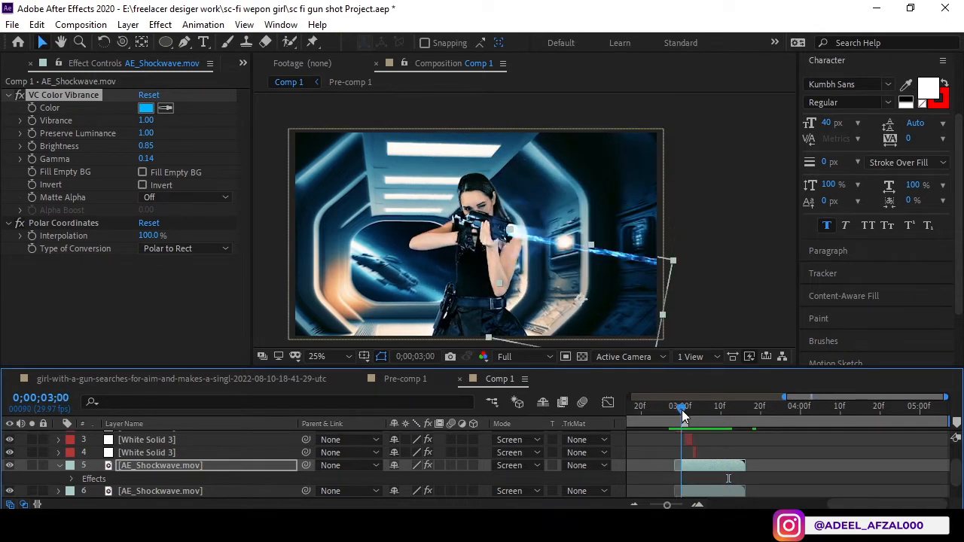
Enlarge the beam layer so it extends from the muzzle well past the frame's right edge.
click(692, 461)
drag(673, 260, 698, 260)
drag(643, 253, 666, 260)
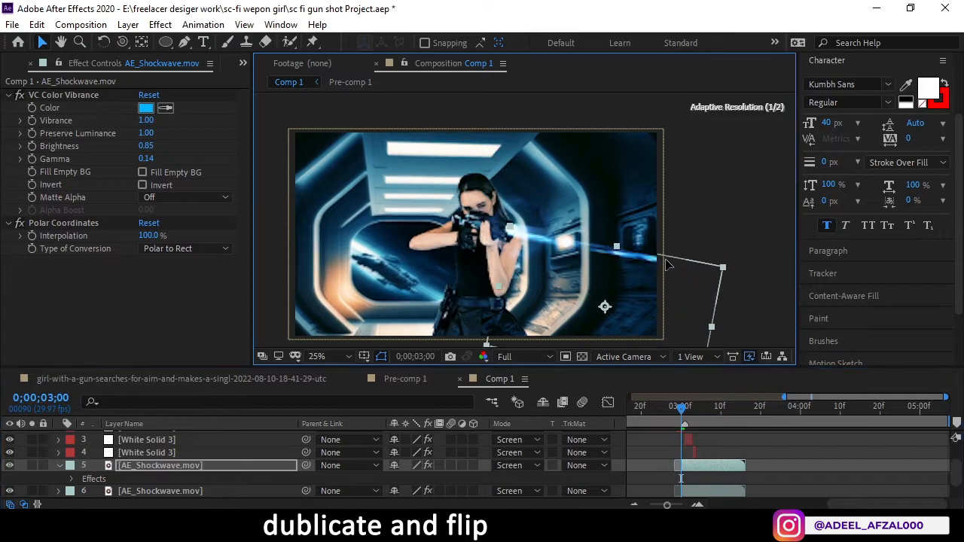
Duplicate the beam layer and flip the copy vertically so it mirrors the original along the beam.
key(ctrl+d)
key(comma)
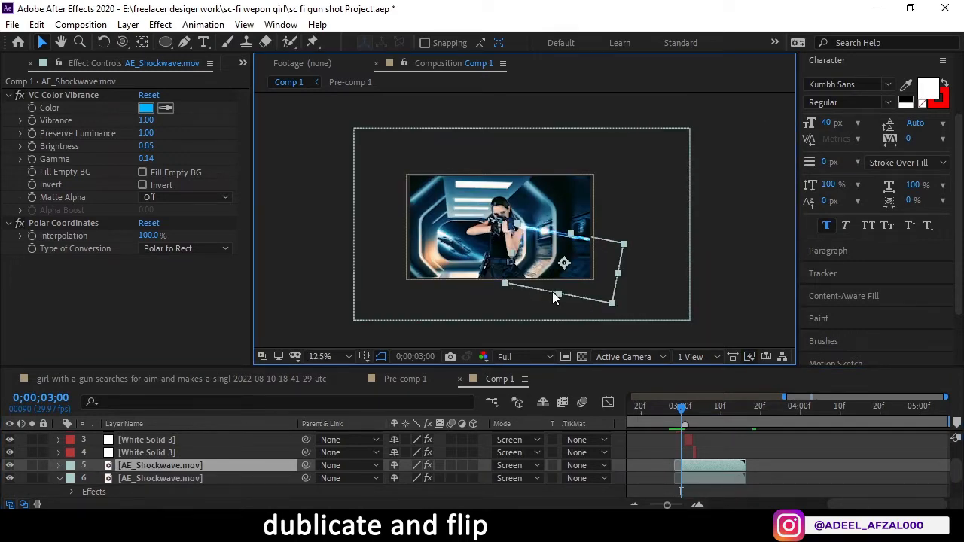
drag(558, 294, 600, 235)
key(period)
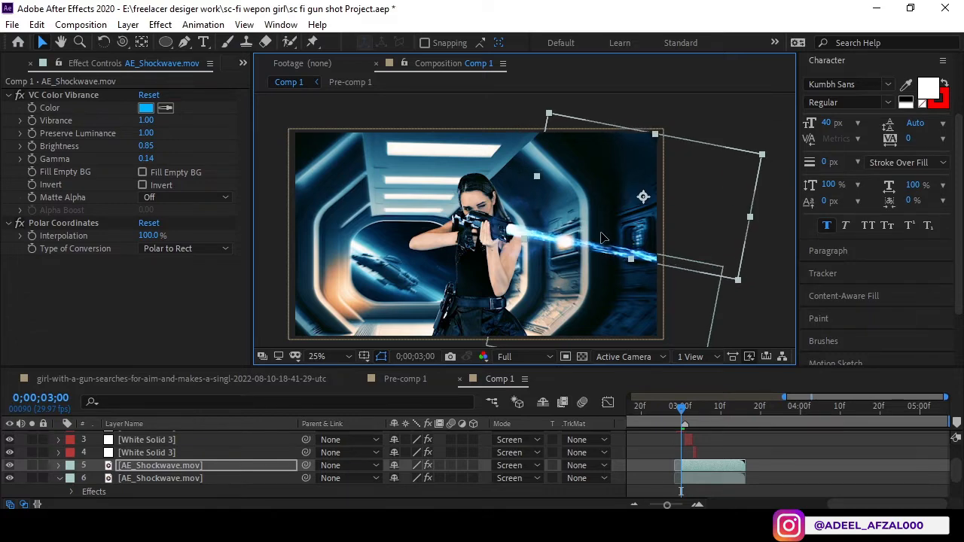
mouse_move(683, 407)
mouse_down()
mouse_move(689, 410)
mouse_move(672, 412)
mouse_up()
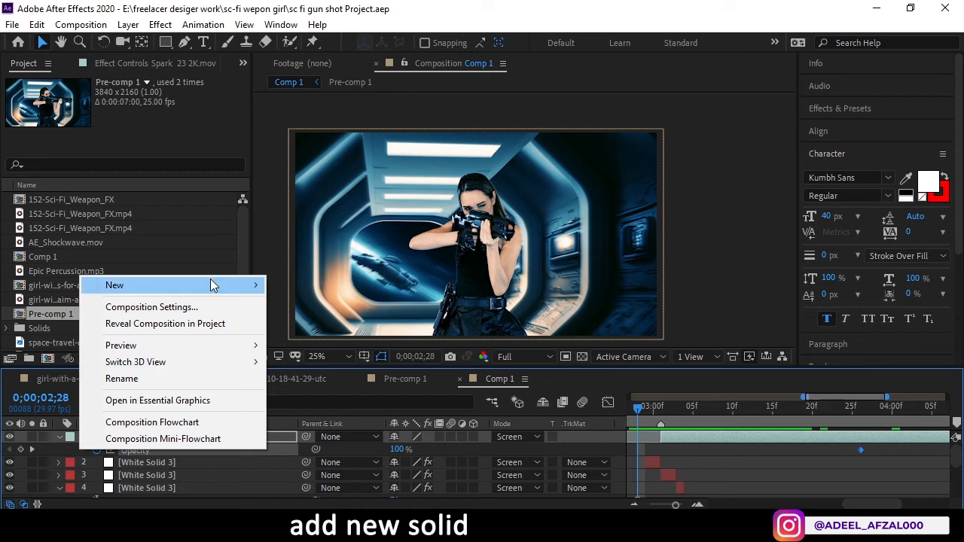
Create a white 1920 x 1080 px solid and apply the Gradient Ramp effect to it.
mouse_move(212, 285)
click(322, 327)
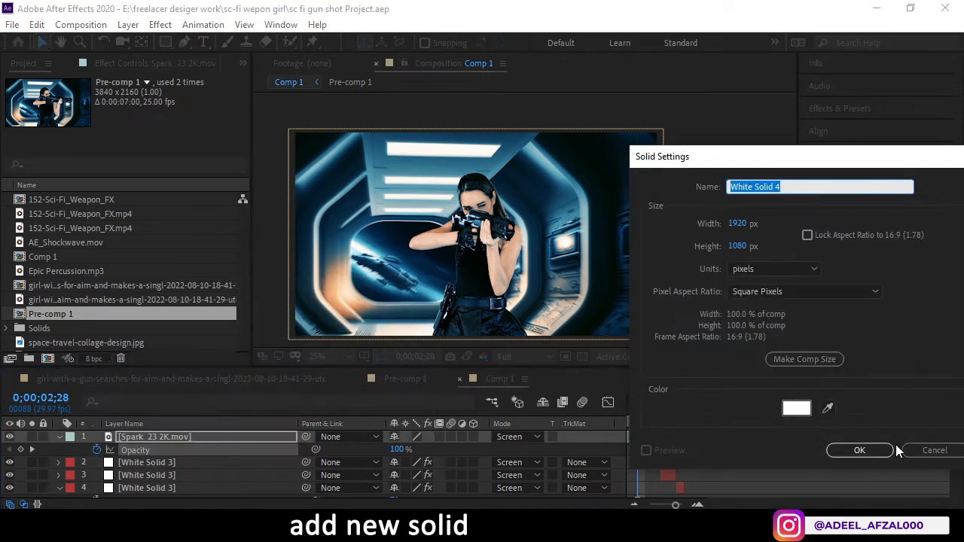
click(862, 450)
key(ctrl+space)
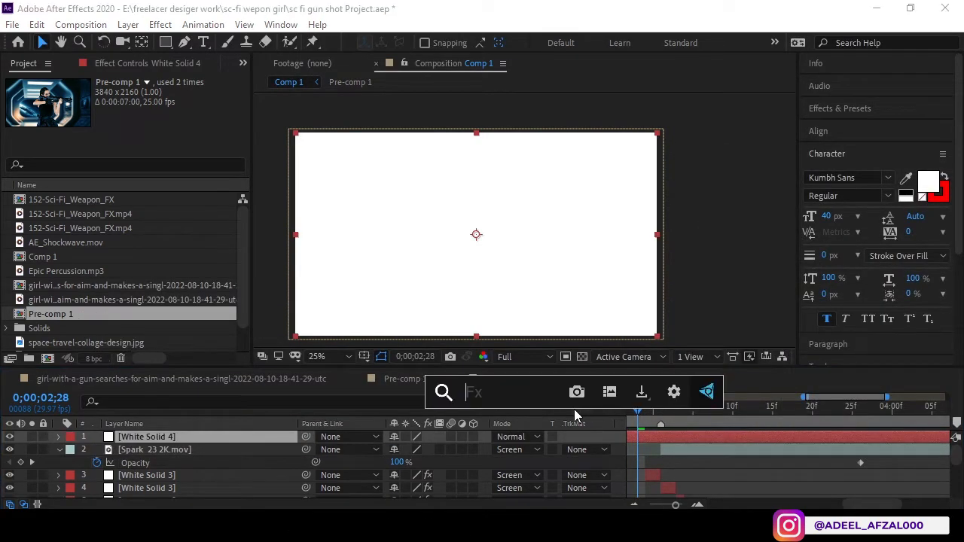
text(ram)
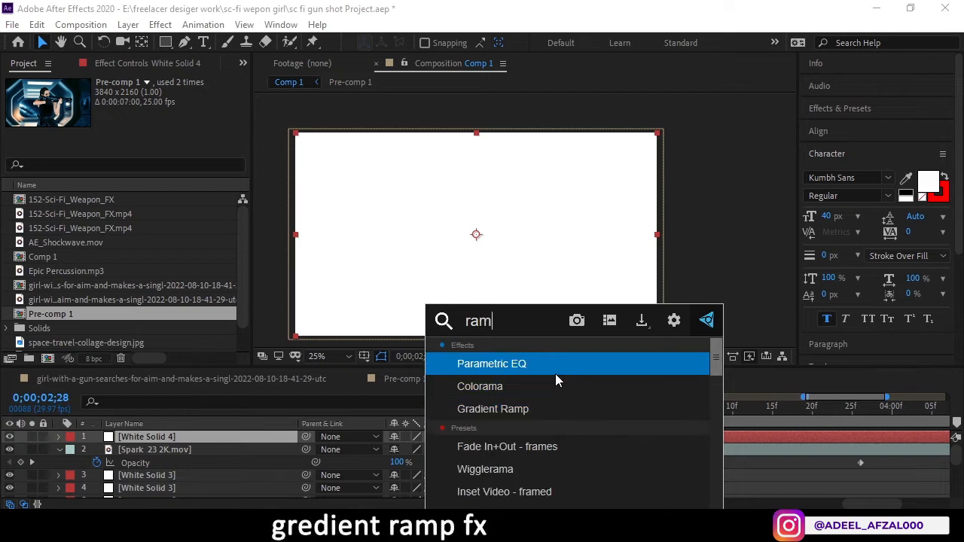
text(p)
key(Return)
Add the Colorama effect to the solid and choose the Ramp Grey preset palette for its output cycle.
key(ctrl+space)
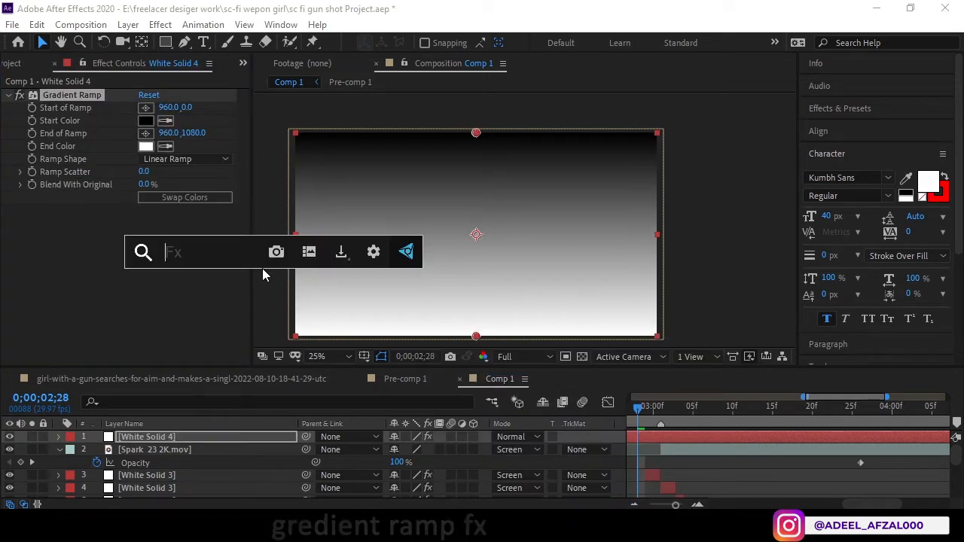
text(col)
click(210, 298)
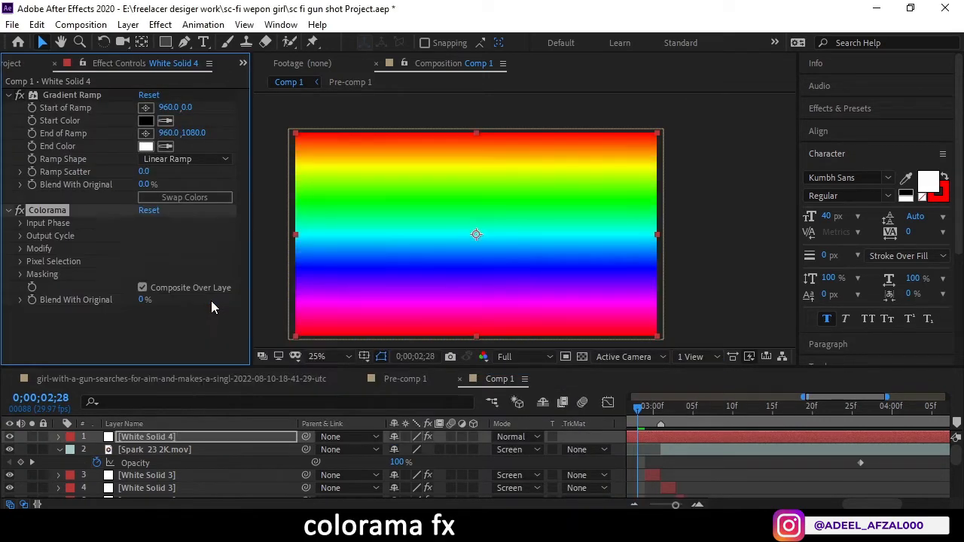
click(21, 236)
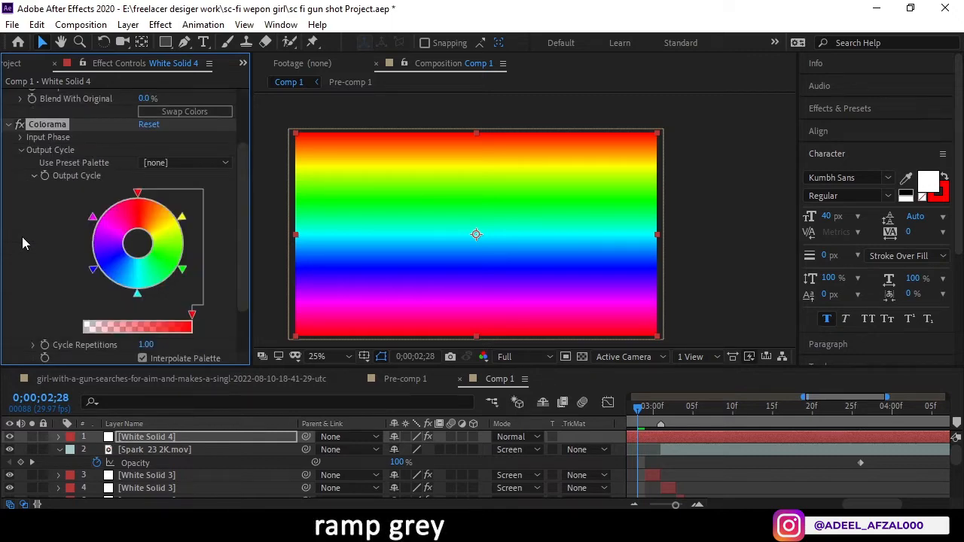
click(174, 163)
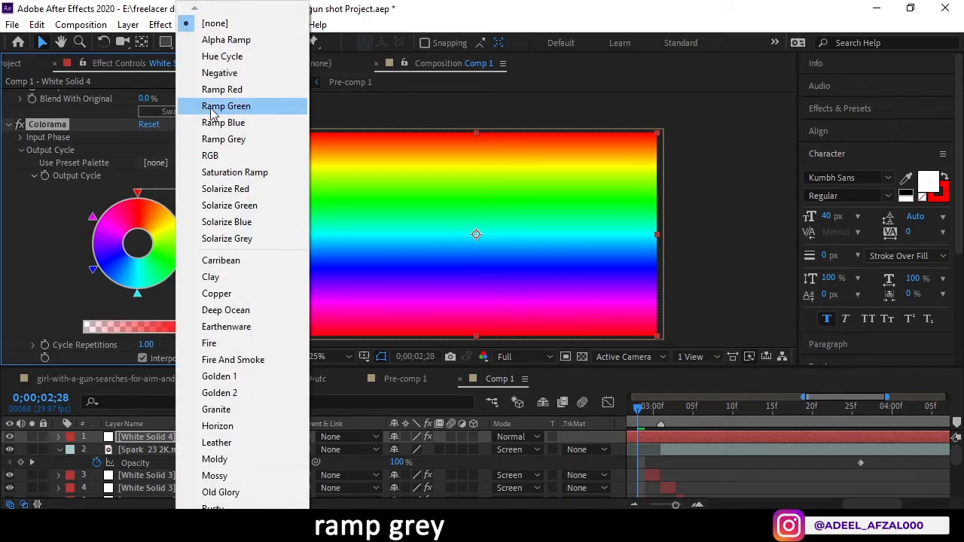
click(218, 140)
Set Colorama's cycle repetitions to 4.
scroll(67, 276, down, 2)
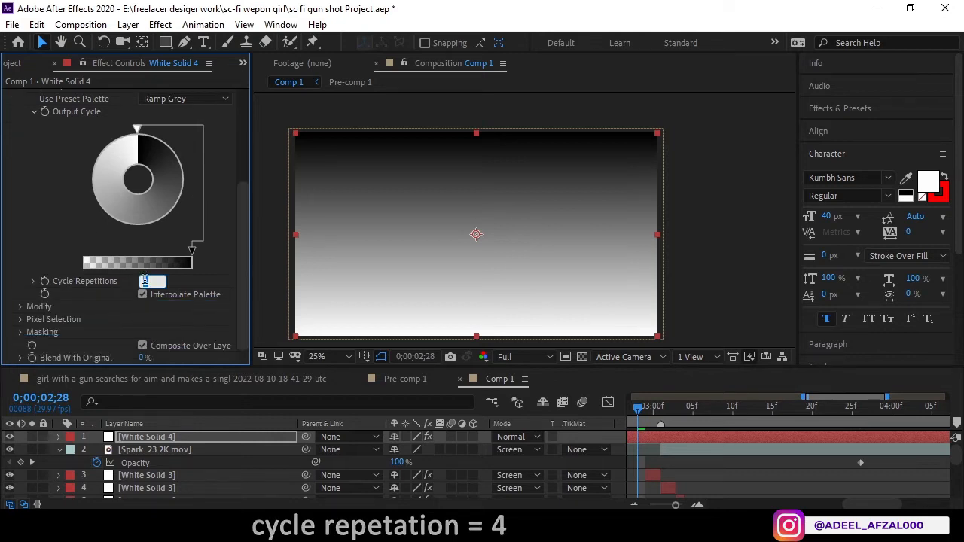
text(4)
key(Return)
Animate Colorama's phase shift with the expression time*300 and check the moving bands.
scroll(15, 145, up, 1)
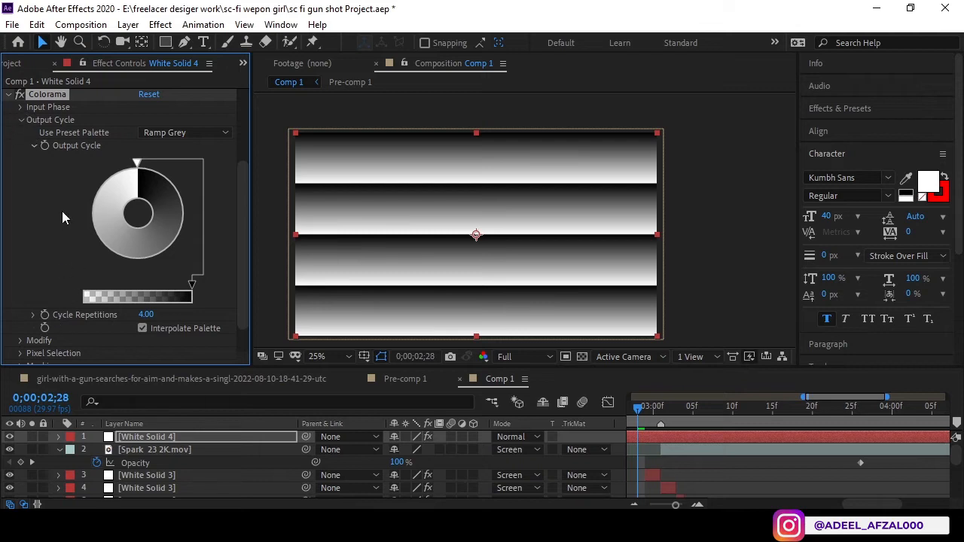
click(21, 107)
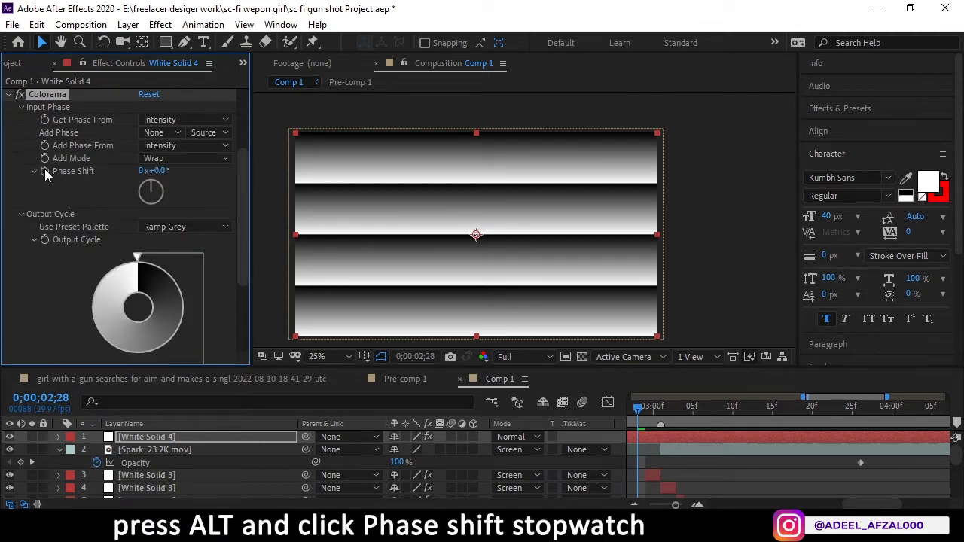
alt+click(46, 171)
text(time*300)
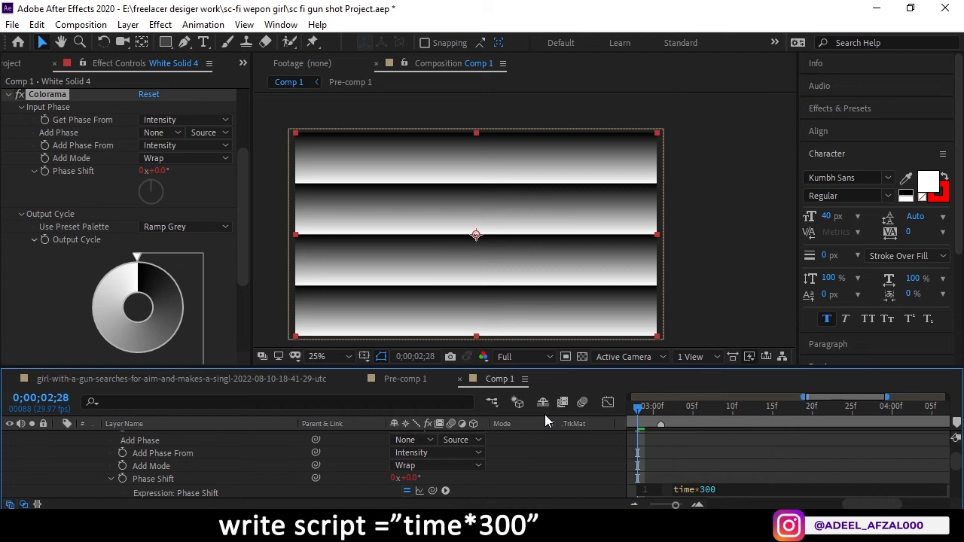
click(663, 472)
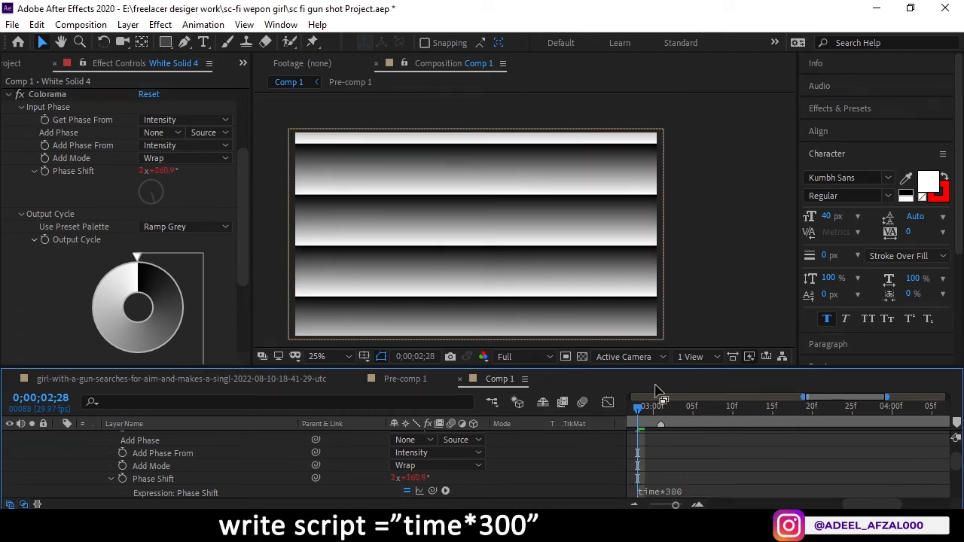
mouse_move(637, 411)
mouse_down()
mouse_move(684, 410)
mouse_move(646, 411)
mouse_up()
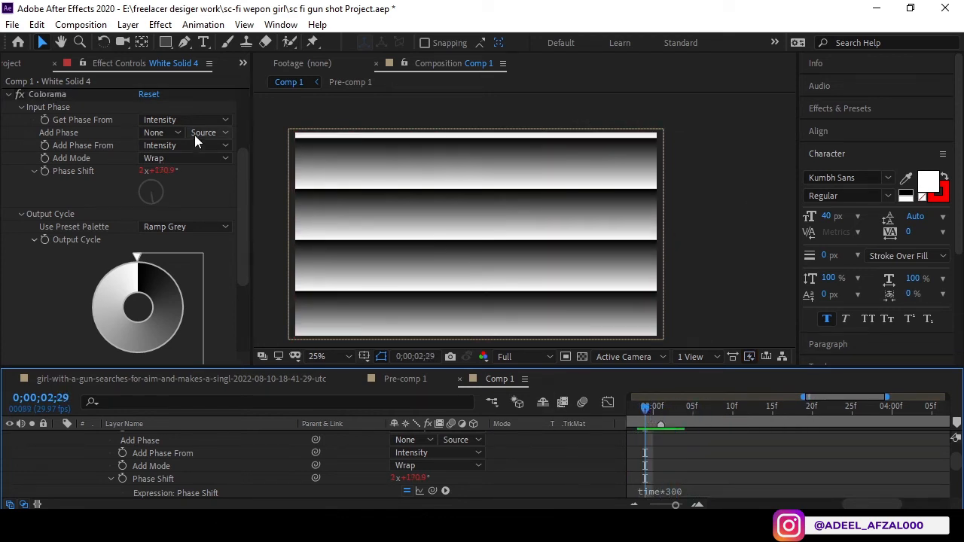
Add the Curves effect to the solid and pull the curve down to darken the grey bands.
scroll(10, 143, up, 2)
scroll(104, 207, down, 2)
scroll(147, 232, up, 1)
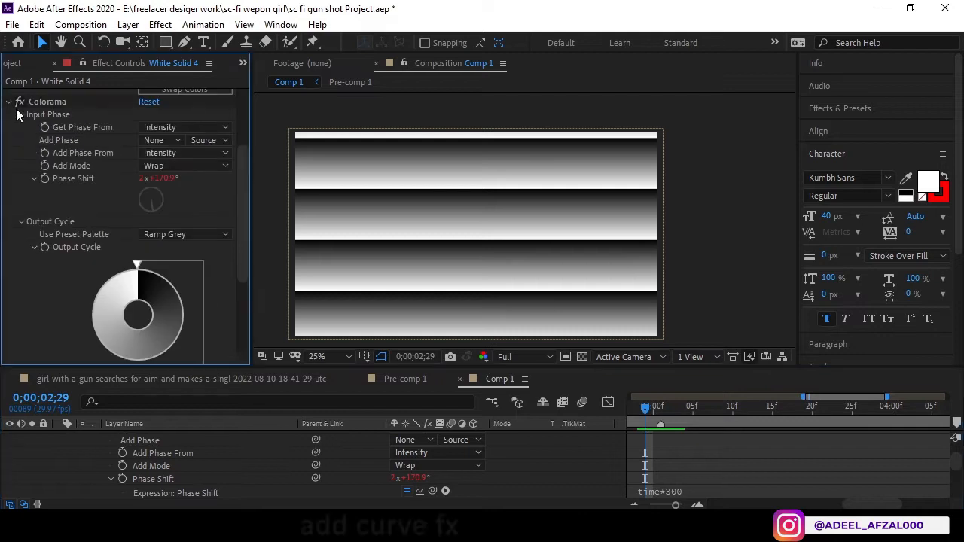
click(8, 101)
key(ctrl+space)
text(cu)
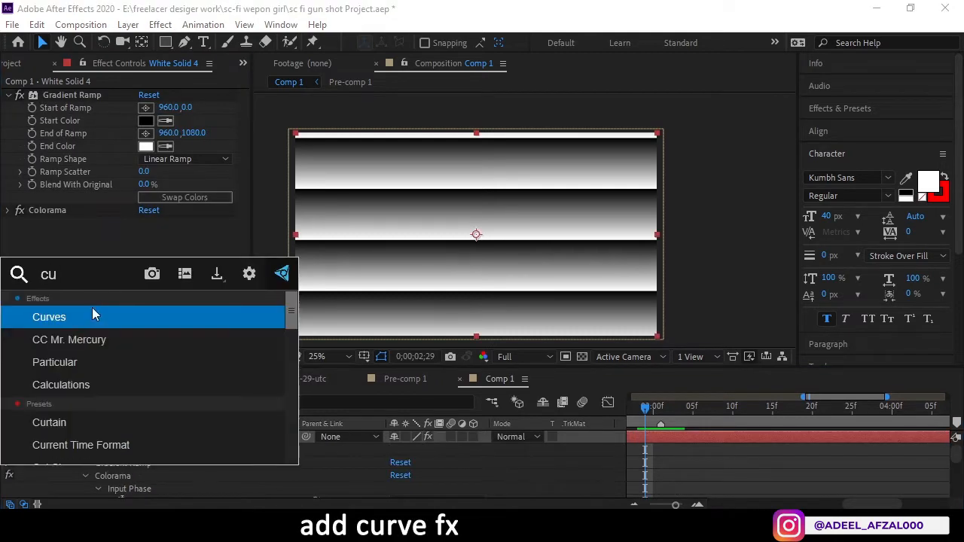
key(Return)
drag(128, 247, 165, 278)
click(9, 96)
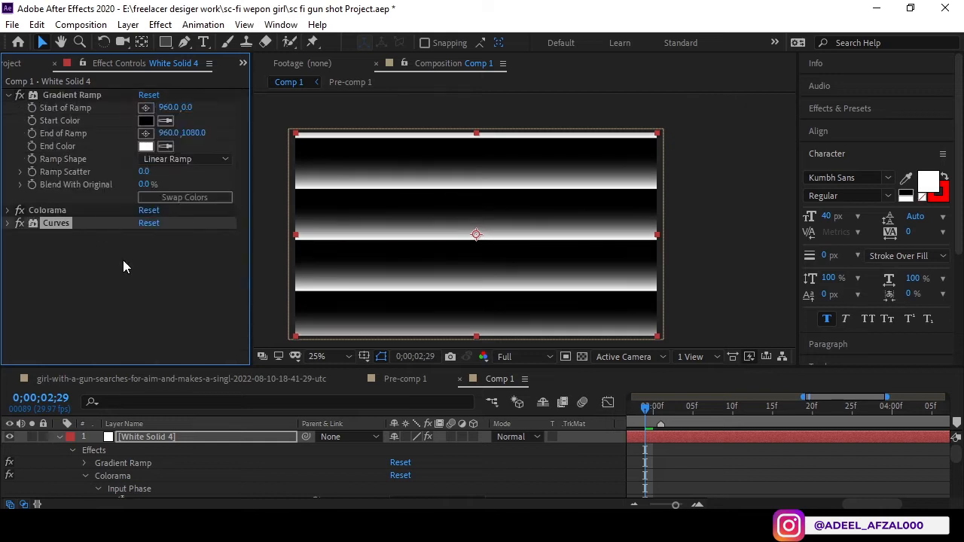
Add the CC Cylinder effect to the banded solid and set its Rotation Z to -90° and Rotation X to about 117°.
key(ctrl+space)
text(y)
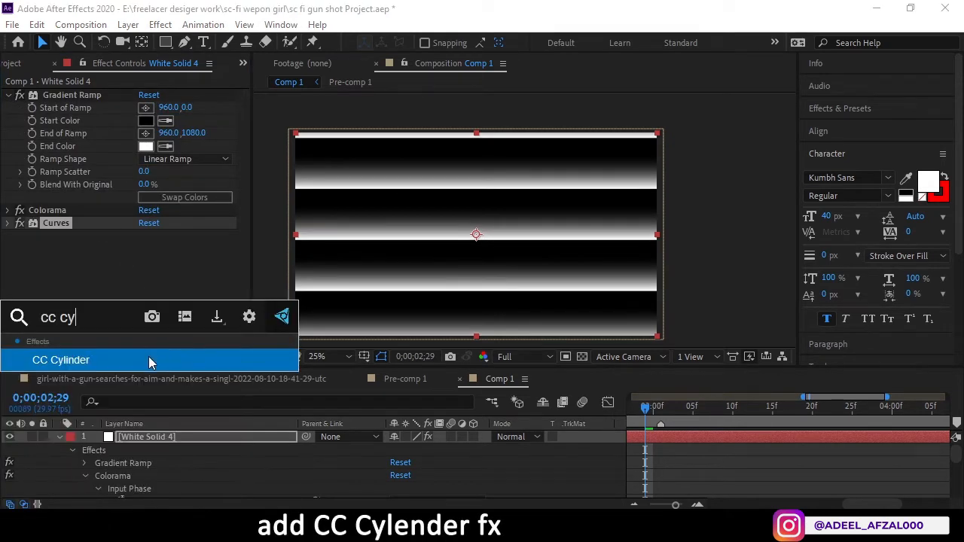
key(Return)
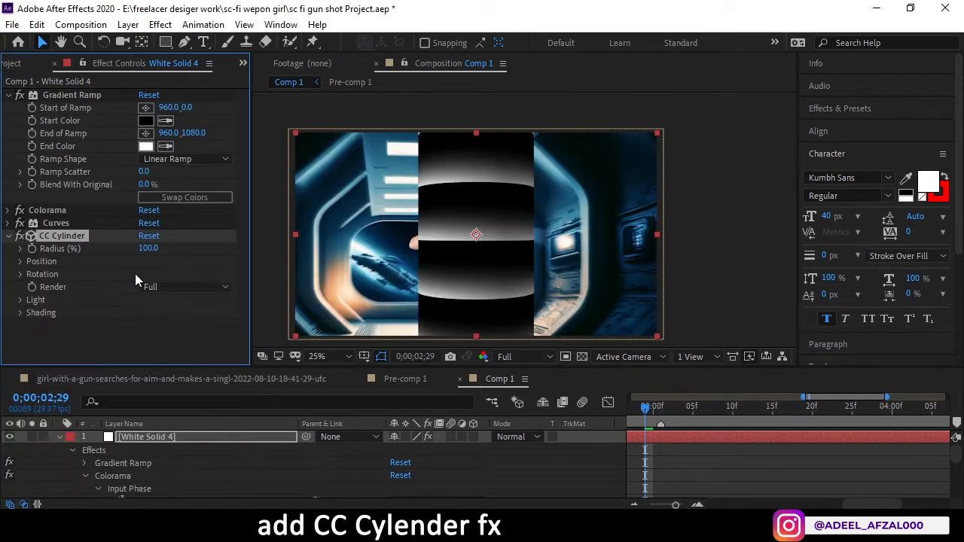
click(20, 274)
scroll(49, 280, down, 2)
click(157, 314)
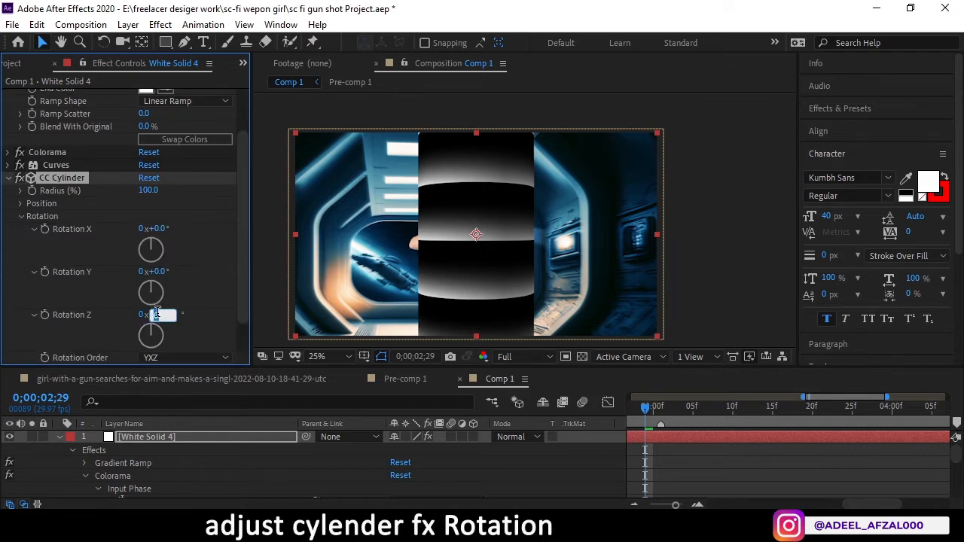
text(-90)
key(Return)
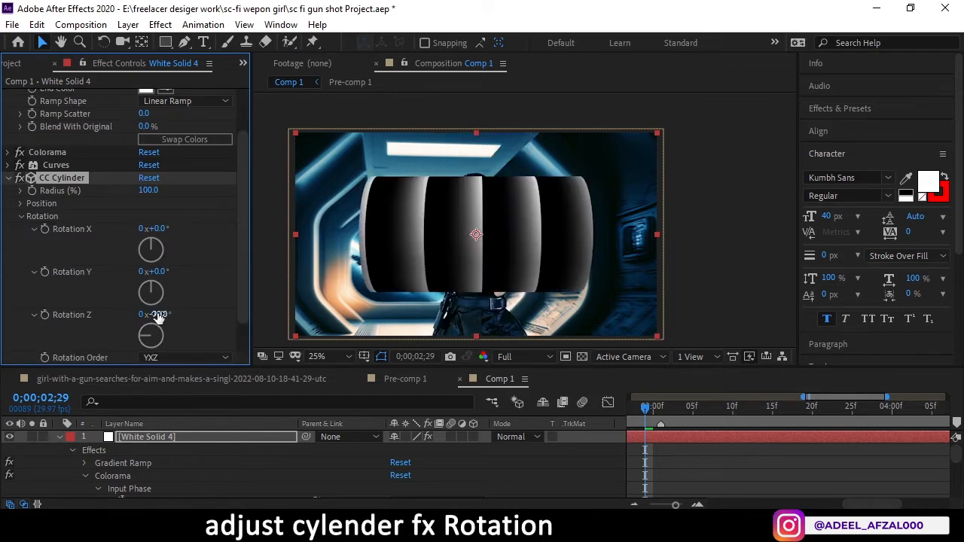
drag(160, 250, 183, 266)
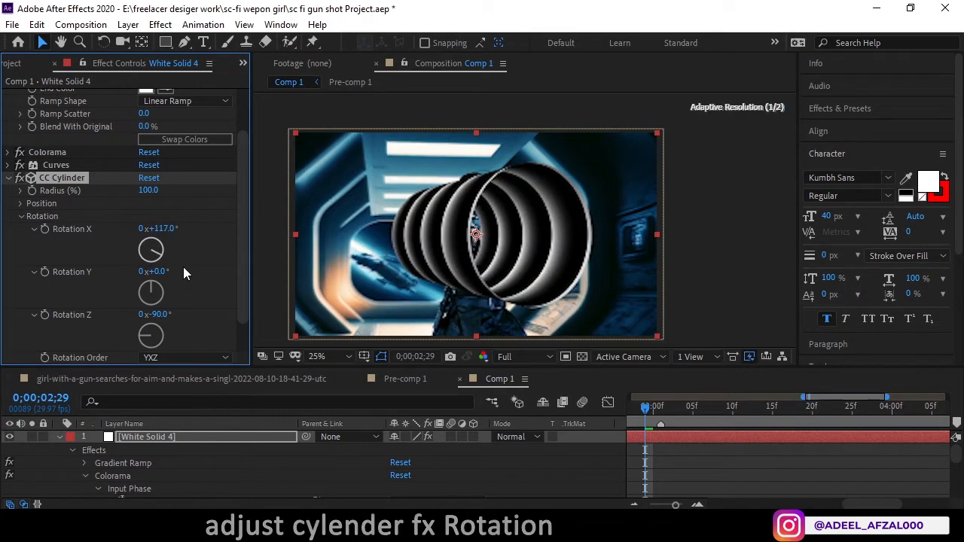
Shrink the cylinder and place it near the gun muzzle with Position X 550, Y 80, Z 2060 and Radius 98.
click(21, 203)
drag(145, 216, 186, 217)
mouse_move(146, 229)
mouse_down()
mouse_move(160, 227)
mouse_move(152, 226)
mouse_up()
drag(154, 191, 131, 205)
drag(146, 242, 179, 241)
mouse_move(147, 190)
mouse_down()
mouse_move(170, 192)
mouse_move(160, 192)
mouse_up()
drag(147, 242, 162, 241)
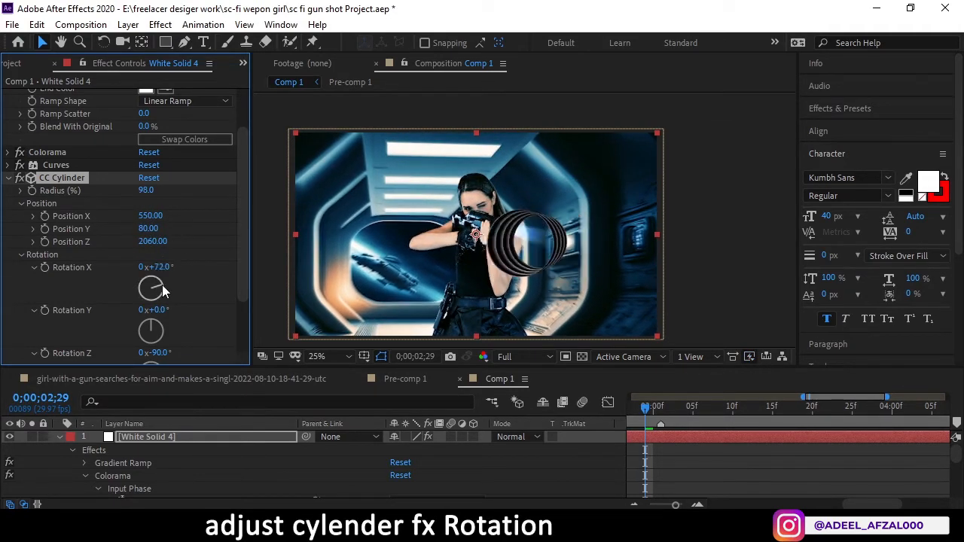
Align the cylinder with the direction of the shot using Rotation X 122° and Rotation Z -76°.
drag(163, 294, 159, 296)
scroll(151, 301, down, 1)
drag(150, 340, 149, 343)
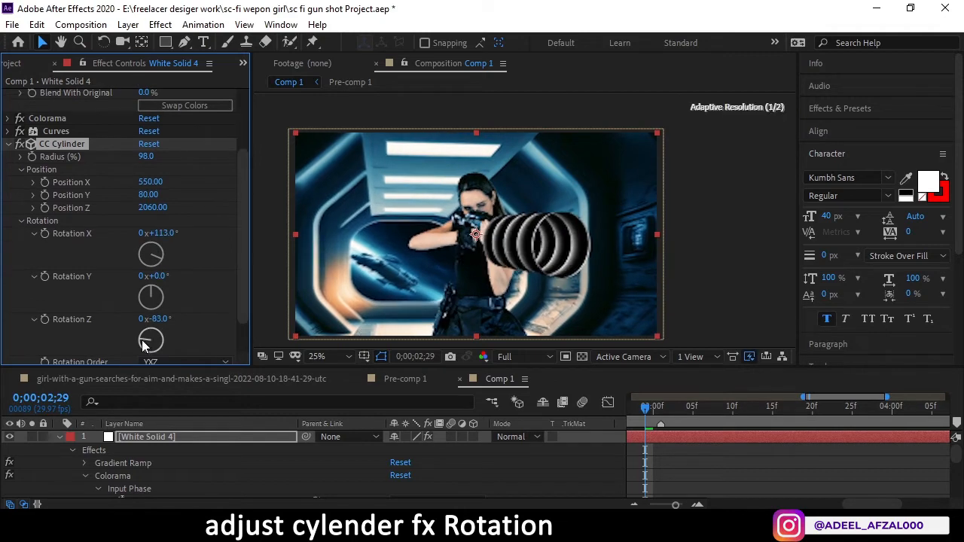
drag(154, 255, 149, 253)
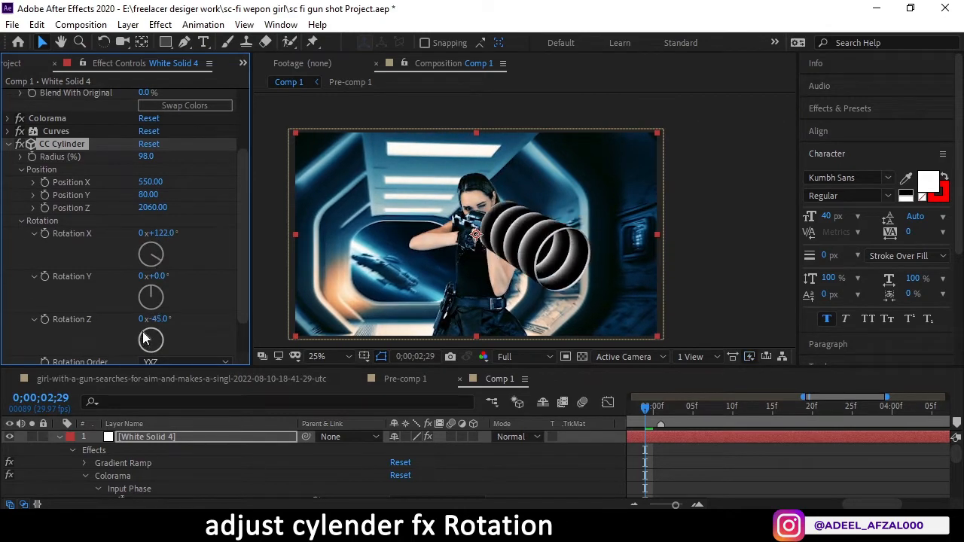
drag(148, 342, 138, 344)
Set the solid's blending mode to Screen and refine the cylinder's position to X 730, Y 30, Z 1970 at 0;00;03;00.
mouse_move(667, 411)
mouse_down()
mouse_move(715, 413)
mouse_move(637, 410)
mouse_move(704, 410)
mouse_move(656, 414)
mouse_up()
click(515, 437)
click(553, 237)
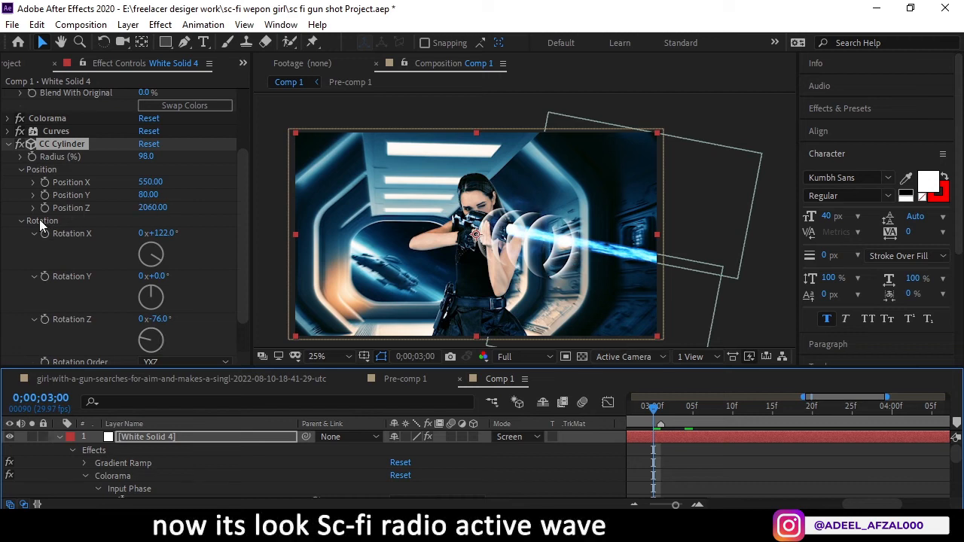
mouse_move(140, 185)
mouse_down()
mouse_move(161, 206)
mouse_move(149, 207)
mouse_move(145, 194)
mouse_up()
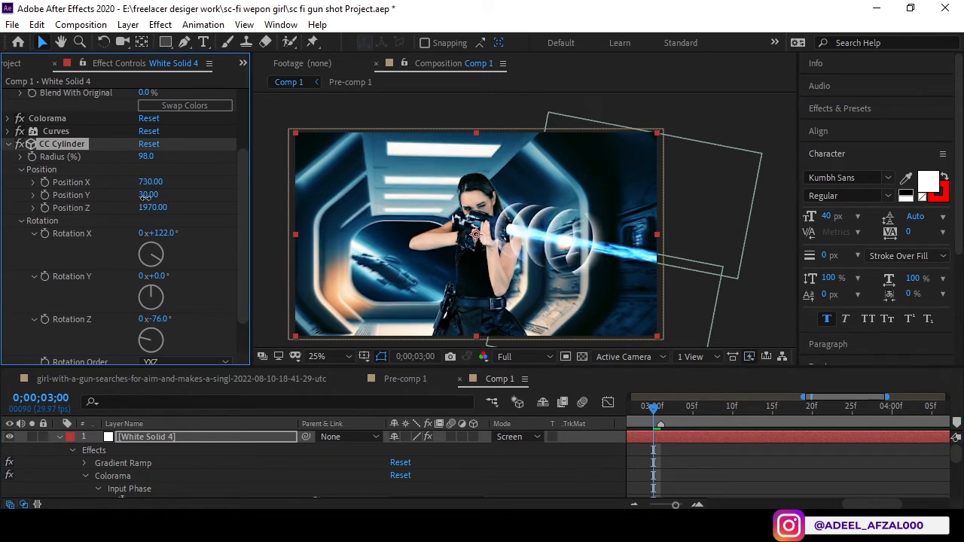
Split the White Solid 4 layer at 0;00;03;00 and delete the part before the shot.
click(721, 493)
key(minus)
key(minus)
key(minus)
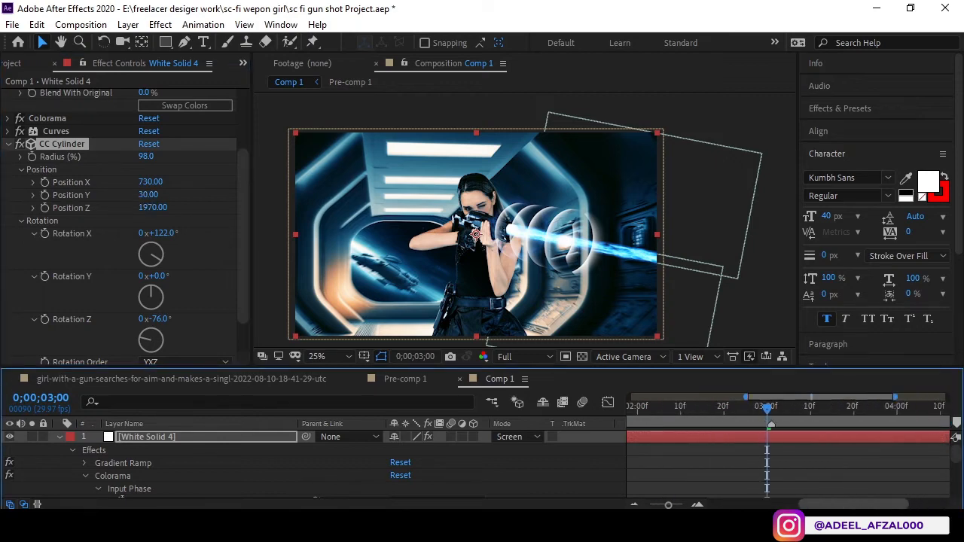
click(147, 436)
key(ctrl+shift+d)
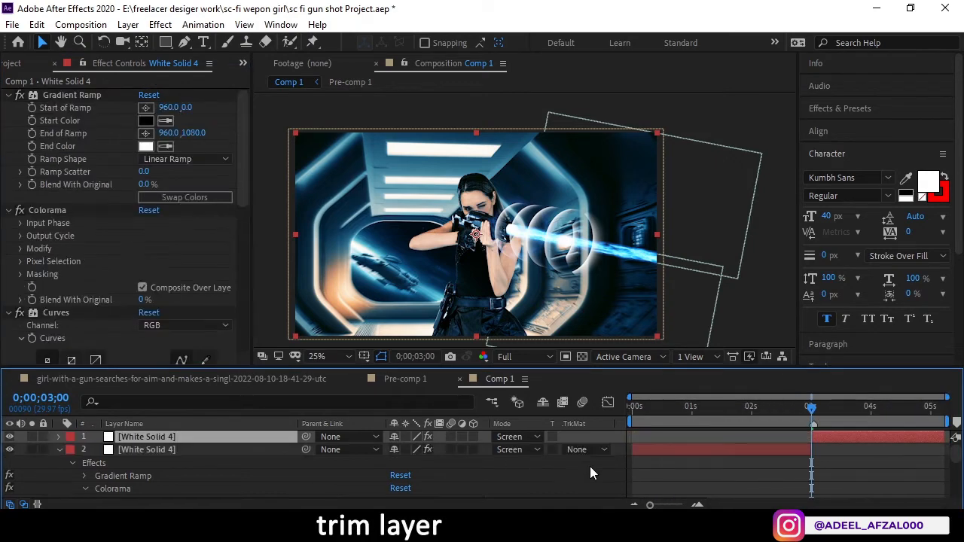
click(723, 450)
key(Delete)
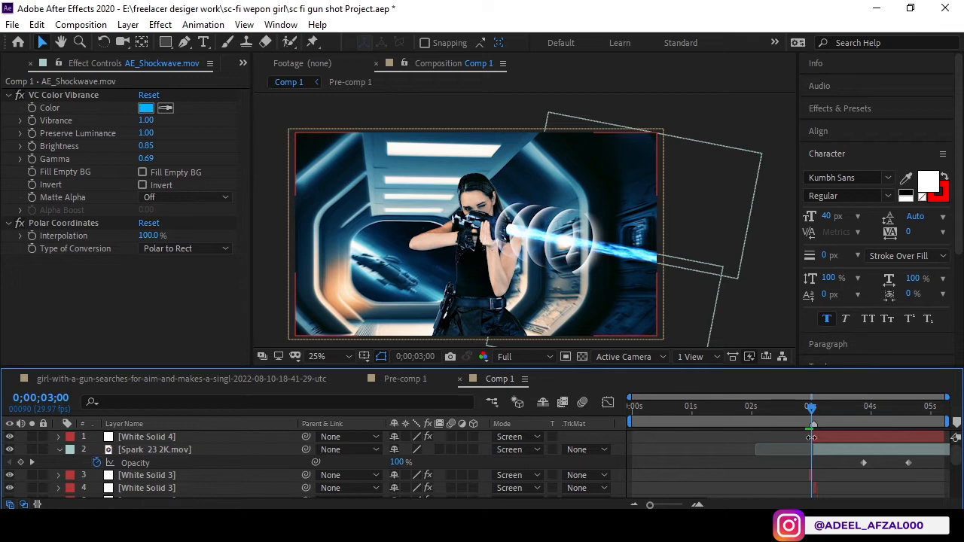
Keyframe CC Cylinder's Radius from 98 at 0;00;03;00 down to 0 at 0;00;03;18.
click(738, 435)
scroll(71, 307, down, 5)
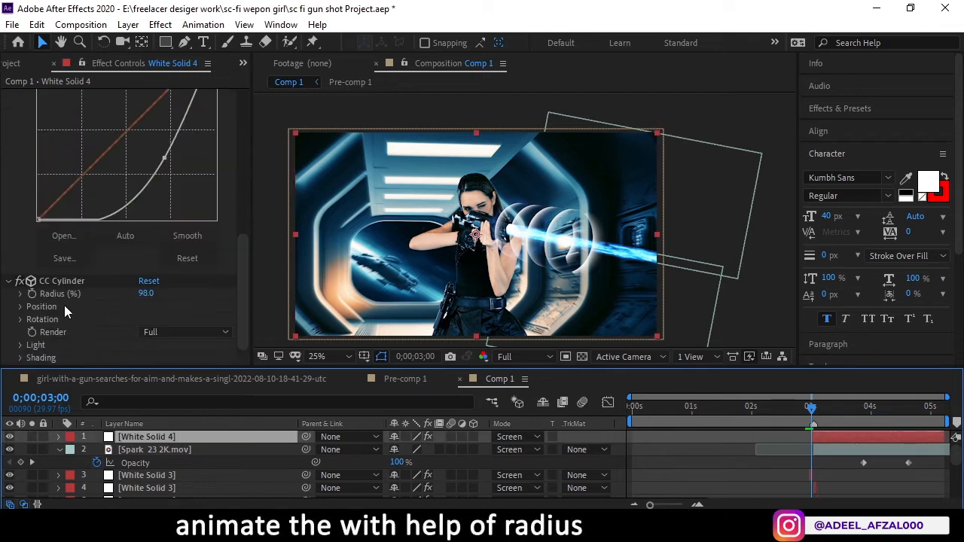
click(32, 299)
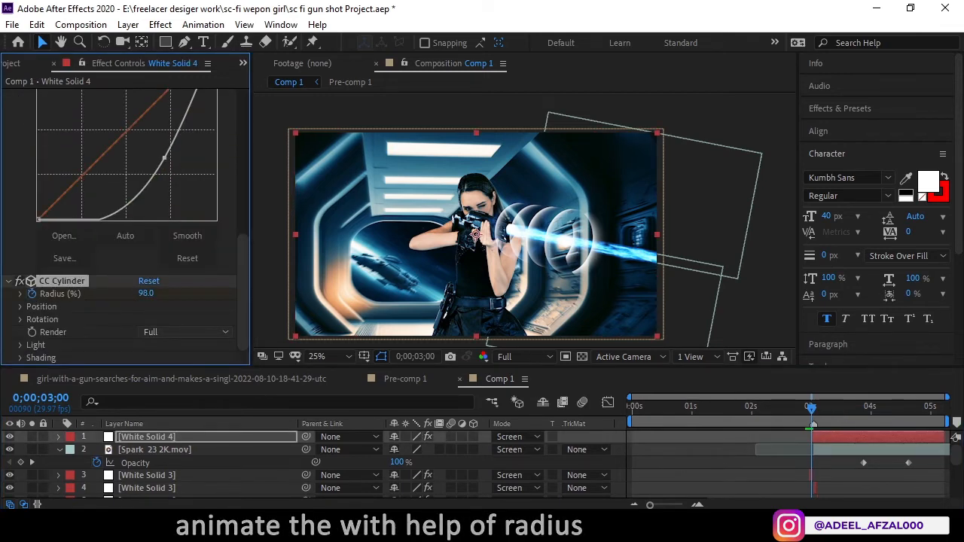
drag(822, 410, 847, 406)
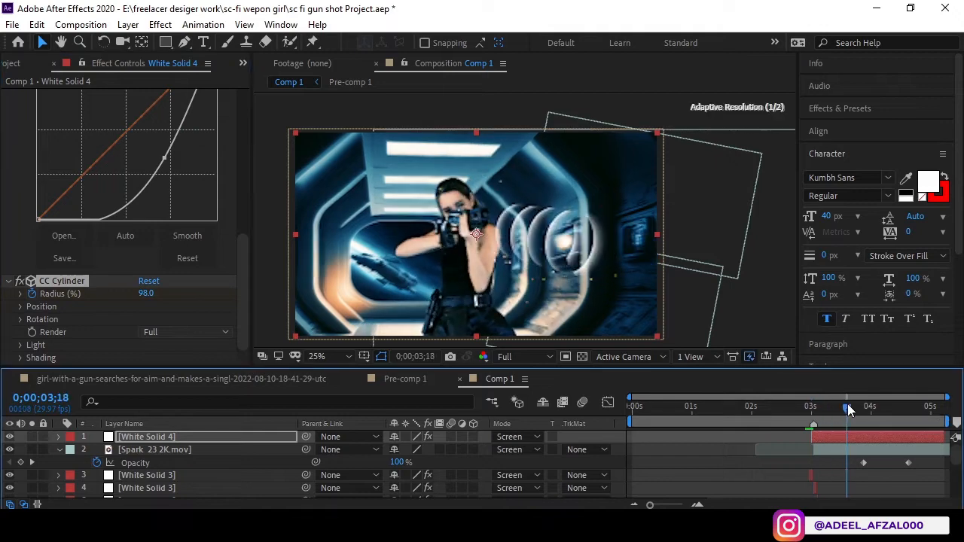
click(143, 293)
text(0)
key(Return)
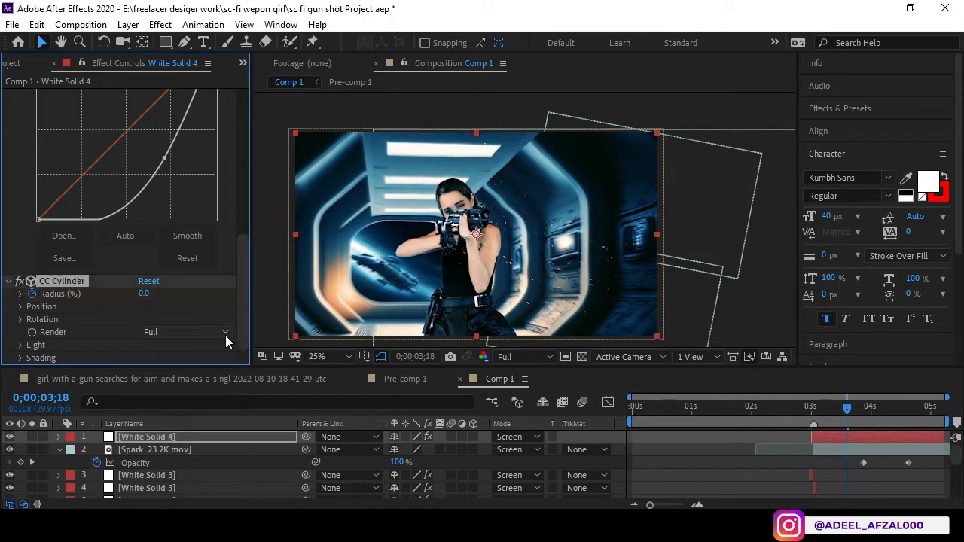
Preview the shrinking cylinder animation from just before the gunshot.
click(808, 411)
key(ctrl+z)
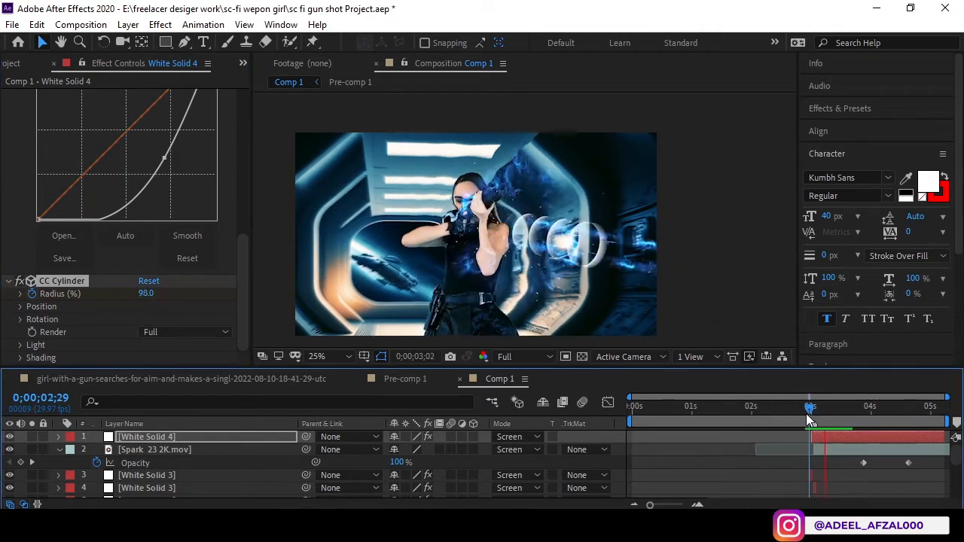
key(space)
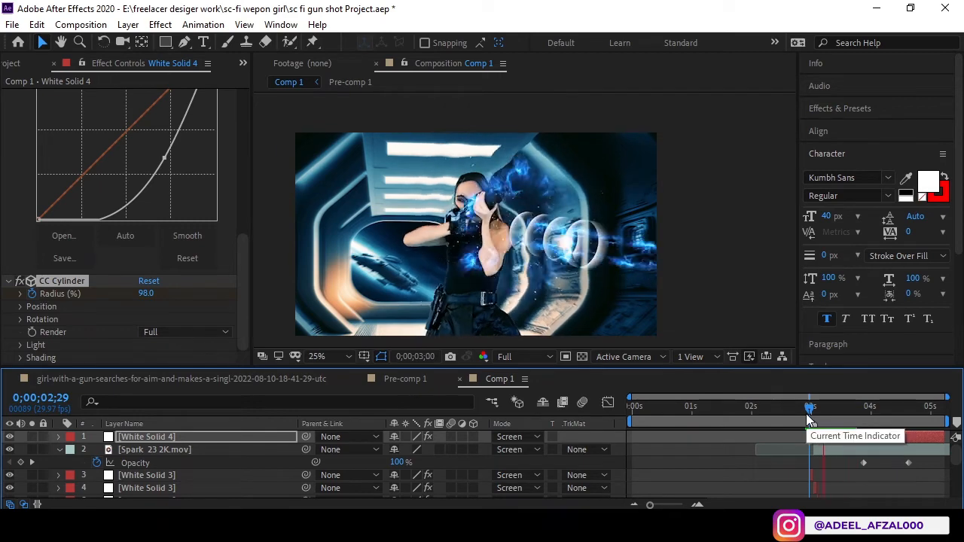
key(space)
Set the first Radius keyframe at 0;00;03;00 to 52 and move the closing Radius keyframe slightly later.
click(808, 414)
key(u)
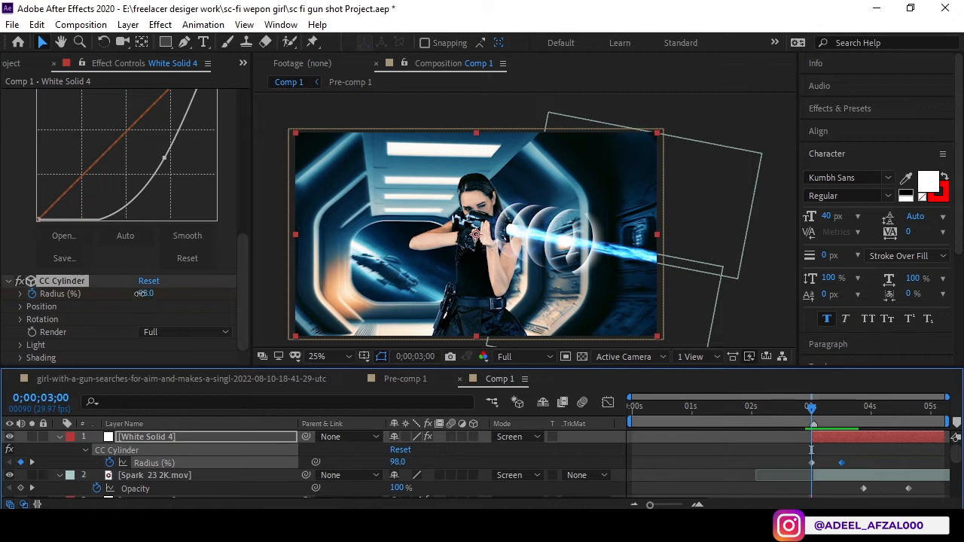
drag(142, 294, 115, 303)
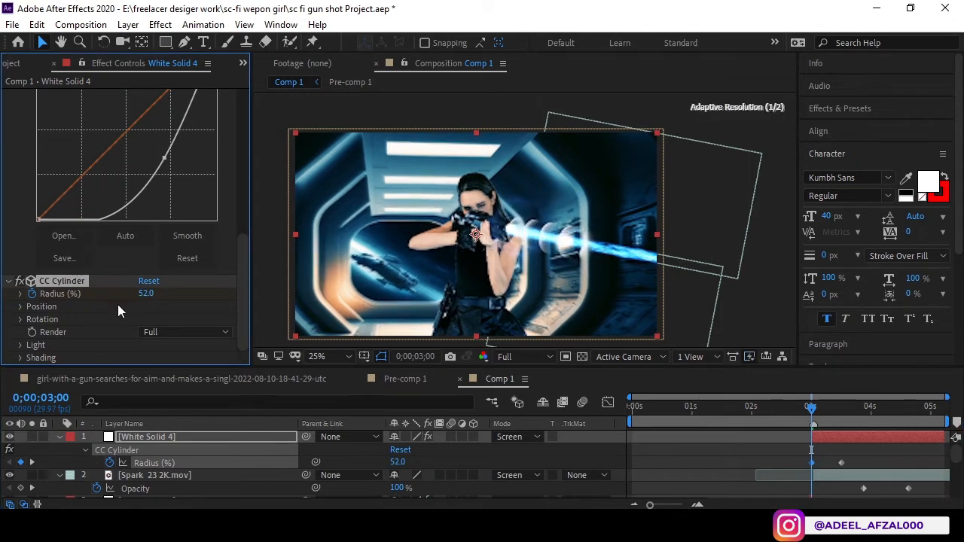
mouse_move(839, 405)
mouse_down()
mouse_move(817, 404)
mouse_move(843, 407)
mouse_up()
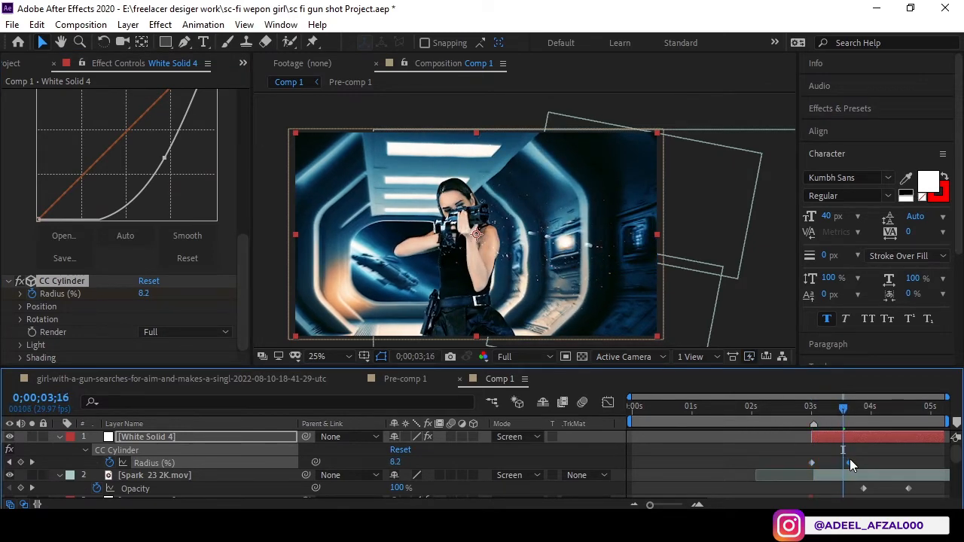
click(812, 413)
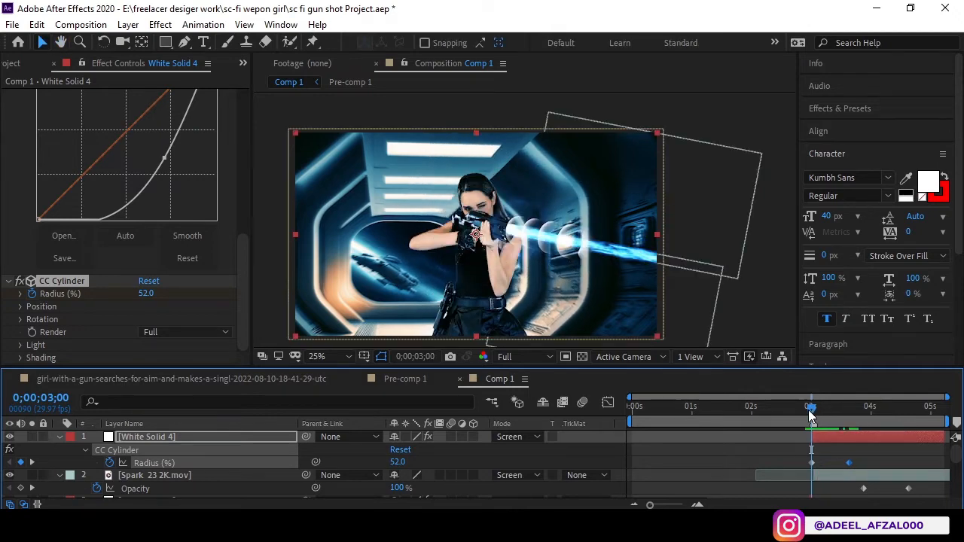
Copy the VC Color Vibrance effect from a White Solid 3 layer onto White Solid 4, and duplicate White Solid 4.
click(189, 474)
scroll(184, 473, down, 3)
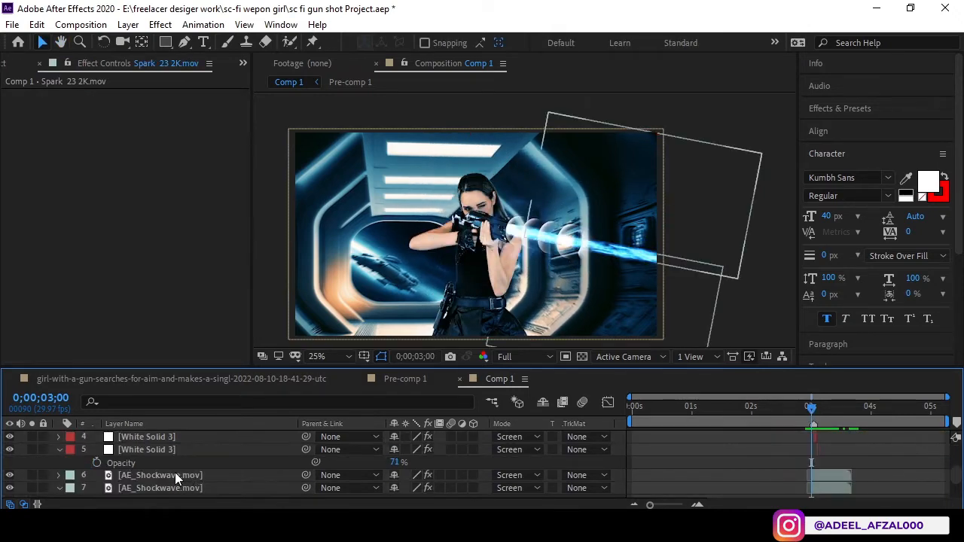
click(155, 450)
click(9, 96)
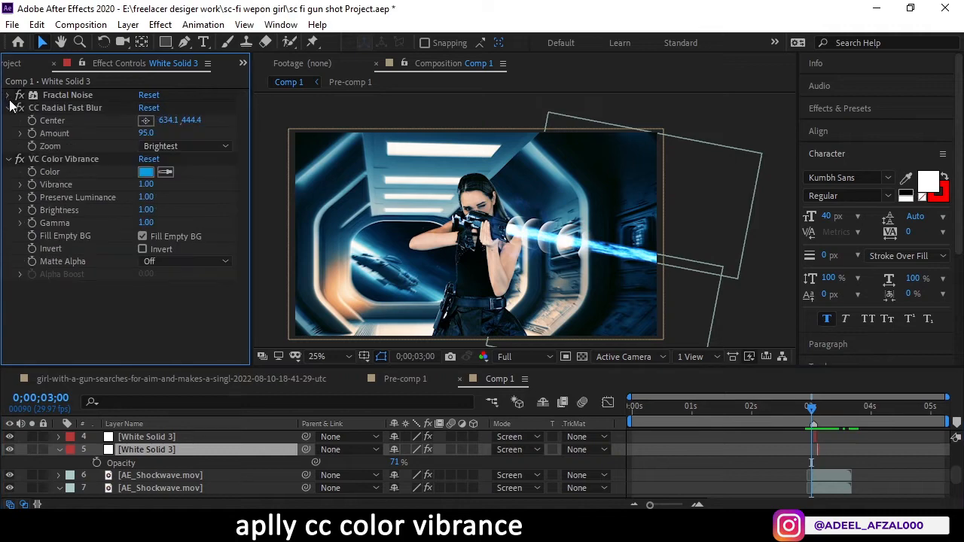
scroll(155, 455, up, 3)
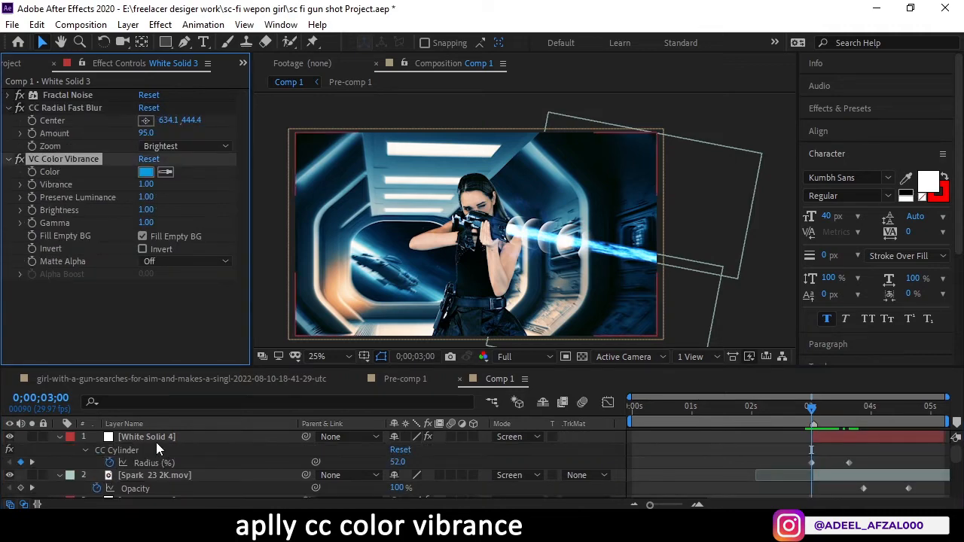
click(155, 438)
key(ctrl+v)
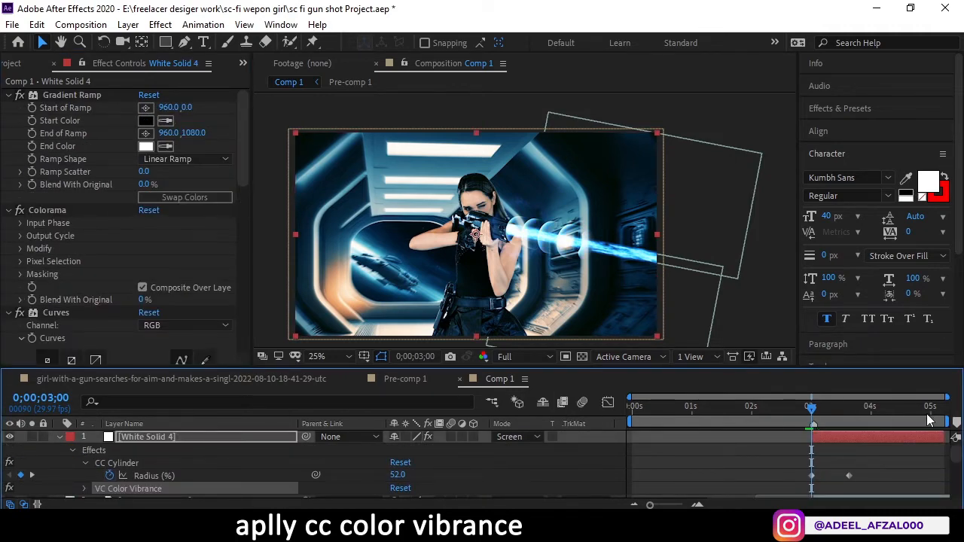
mouse_move(810, 407)
mouse_down()
mouse_move(822, 408)
mouse_move(811, 411)
mouse_up()
key(ctrl+d)
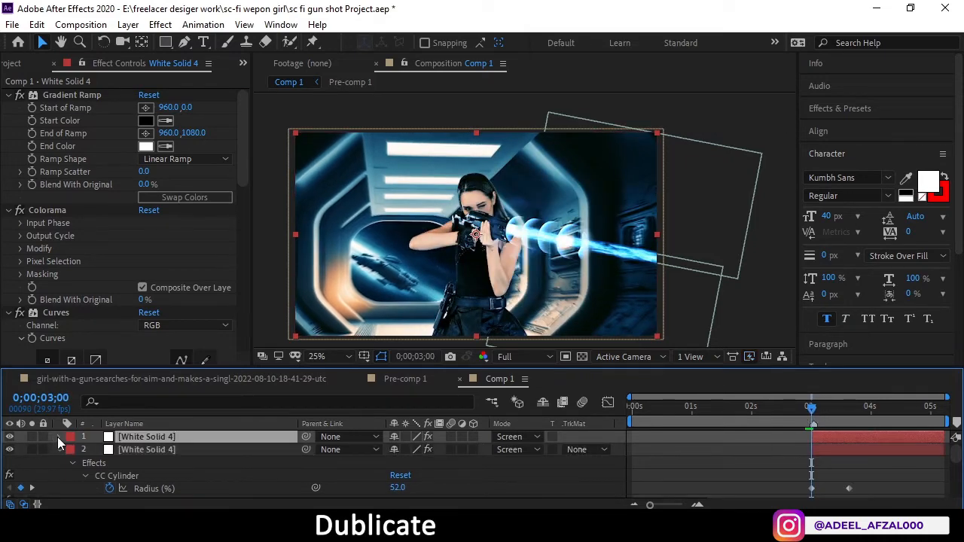
Change the Colorama Phase Shift expression on the duplicated solid to time*400 for faster moving bands.
scroll(42, 230, down, 4)
scroll(27, 177, up, 2)
click(21, 170)
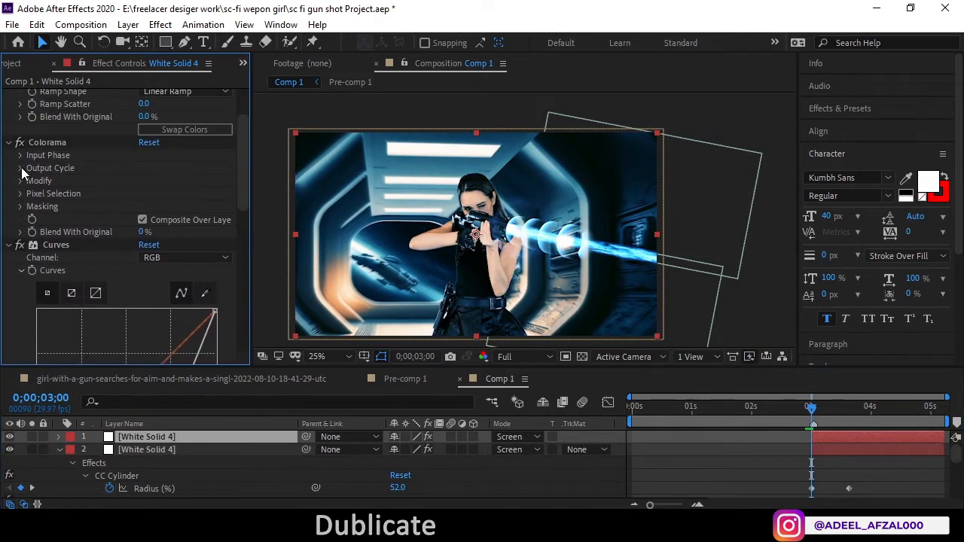
scroll(83, 252, down, 4)
scroll(94, 248, down, 1)
scroll(90, 244, up, 5)
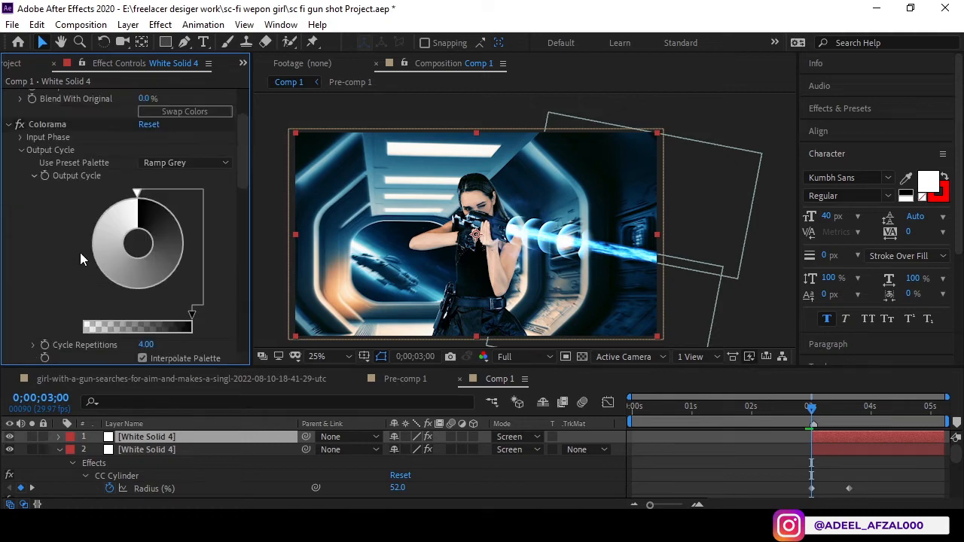
click(21, 171)
click(89, 236)
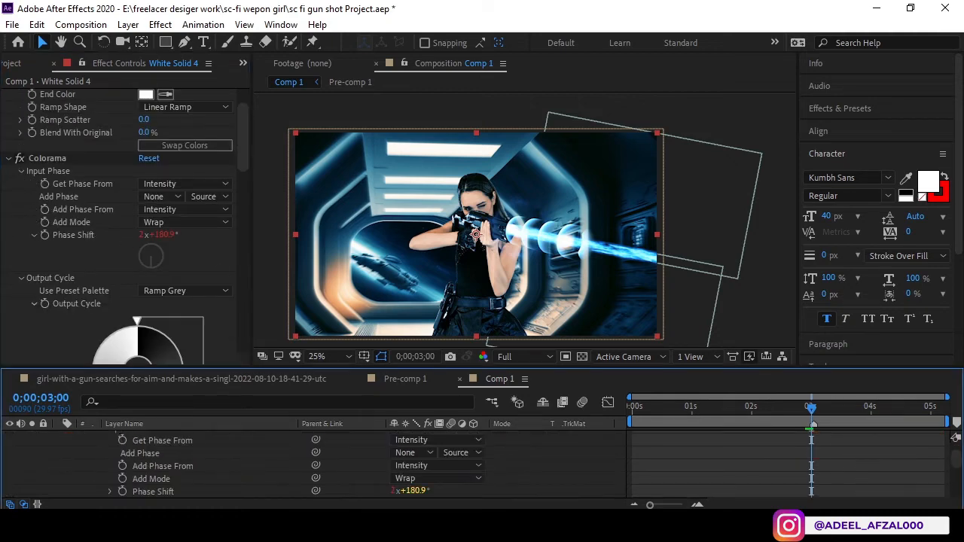
scroll(174, 478, down, 2)
click(677, 465)
click(706, 467)
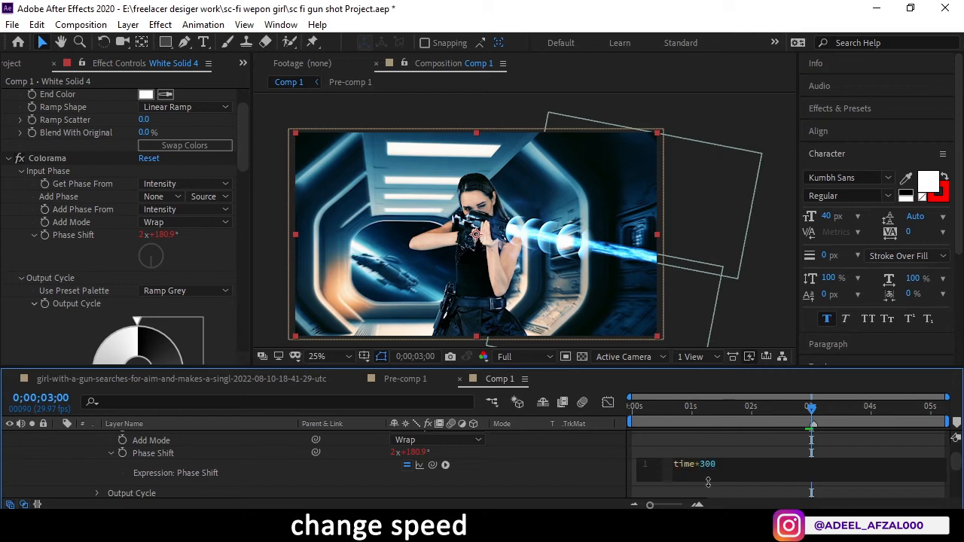
key(BackSpace)
click(712, 457)
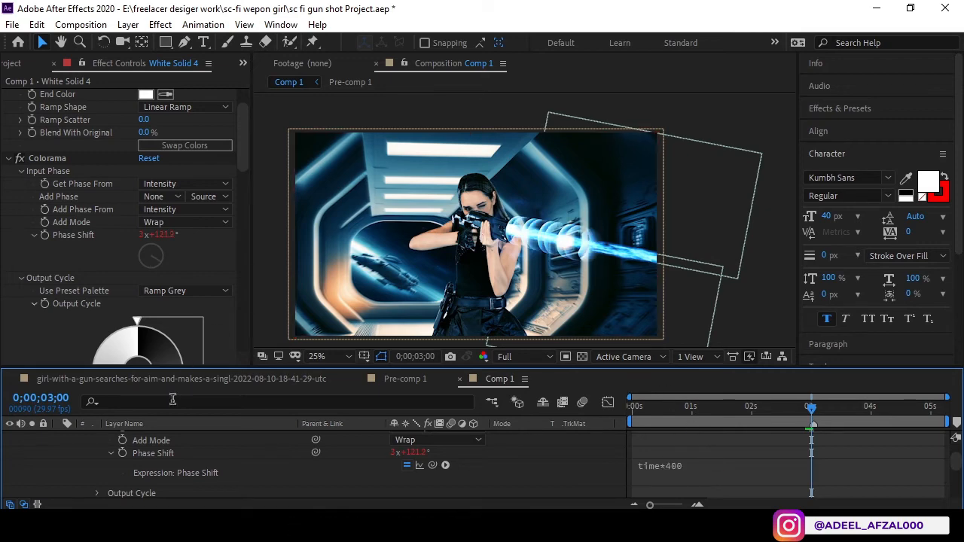
Look over the duplicate's effect settings and show the keyframed Radius properties of both cylinder solids.
scroll(162, 452, up, 5)
scroll(129, 250, down, 10)
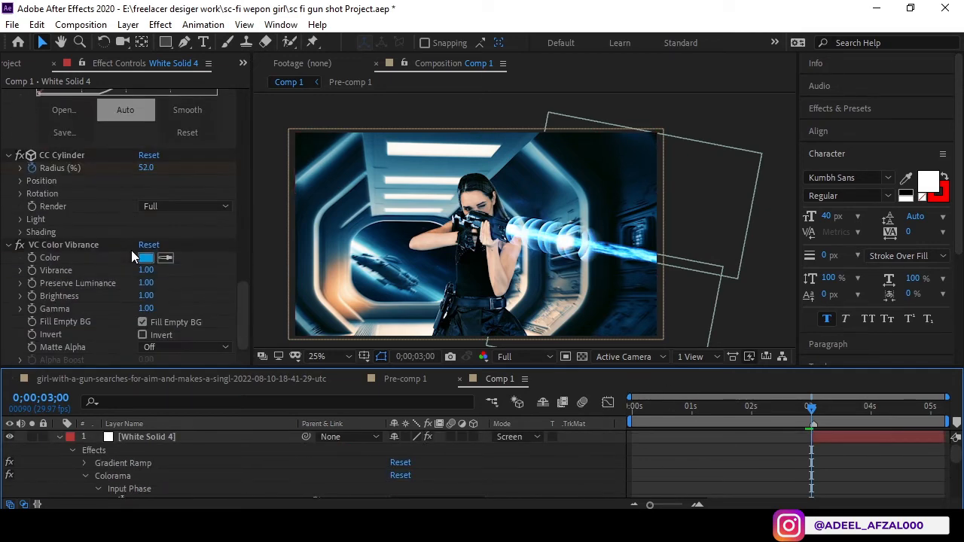
key(u)
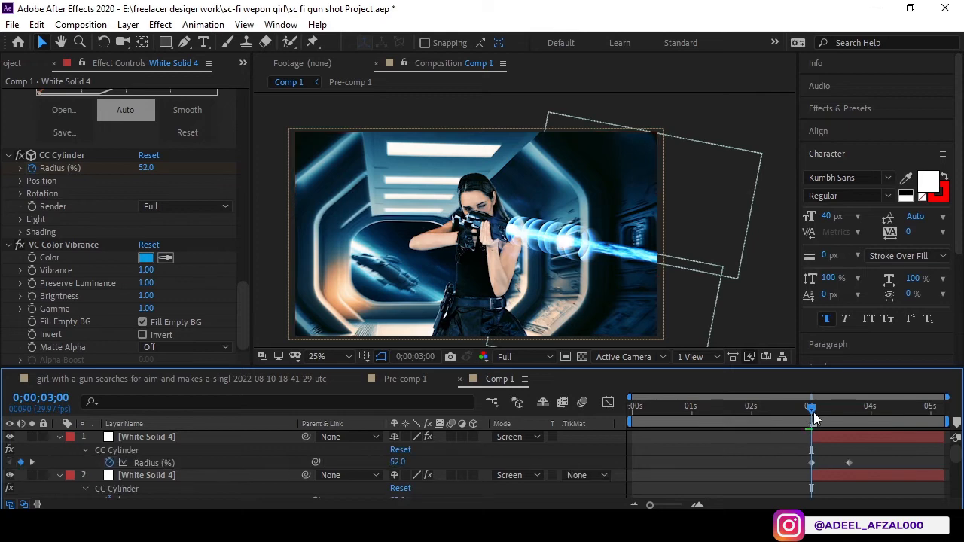
Set the CC Cylinder Radius of the upper White Solid 4 layer to 92 at 0;00;03;00.
key(equal)
key(equal)
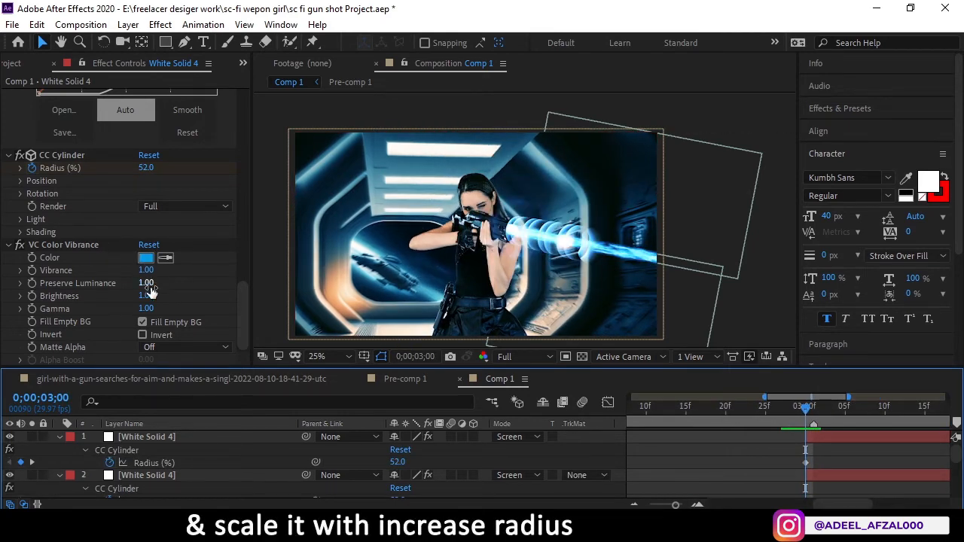
drag(149, 173, 211, 173)
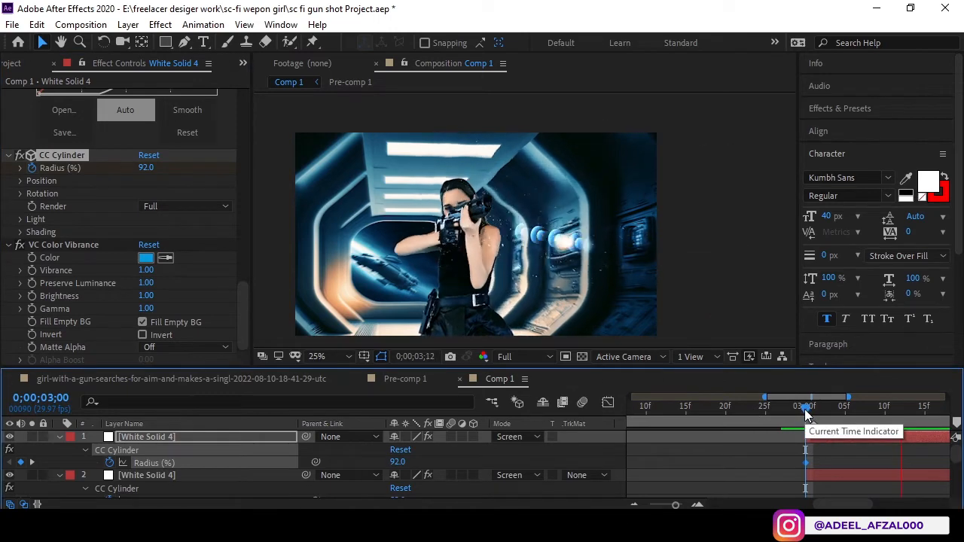
Pre-compose both White Solid 4 layers into Pre-comp 2, moving all attributes into the new composition.
key(ctrl+Down)
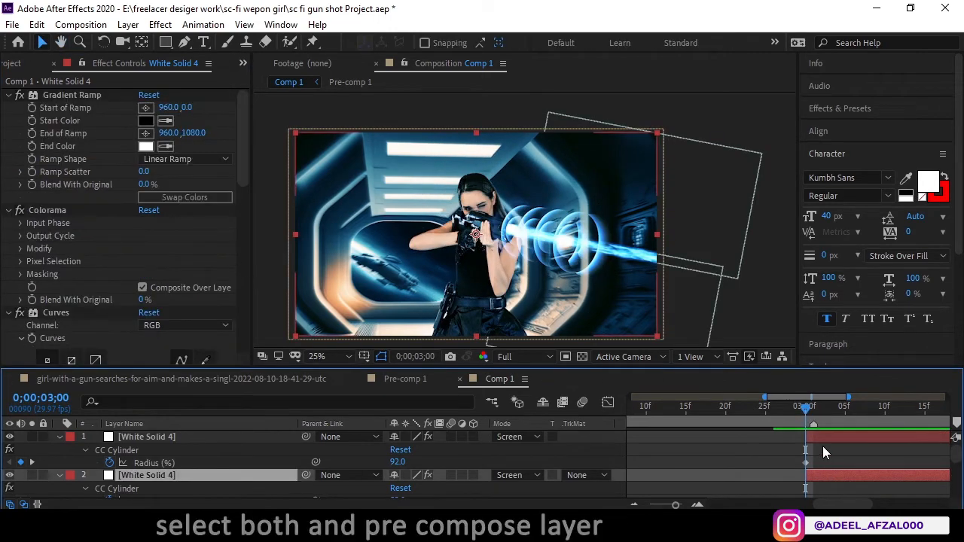
shift+click(822, 438)
right_click(822, 438)
click(823, 430)
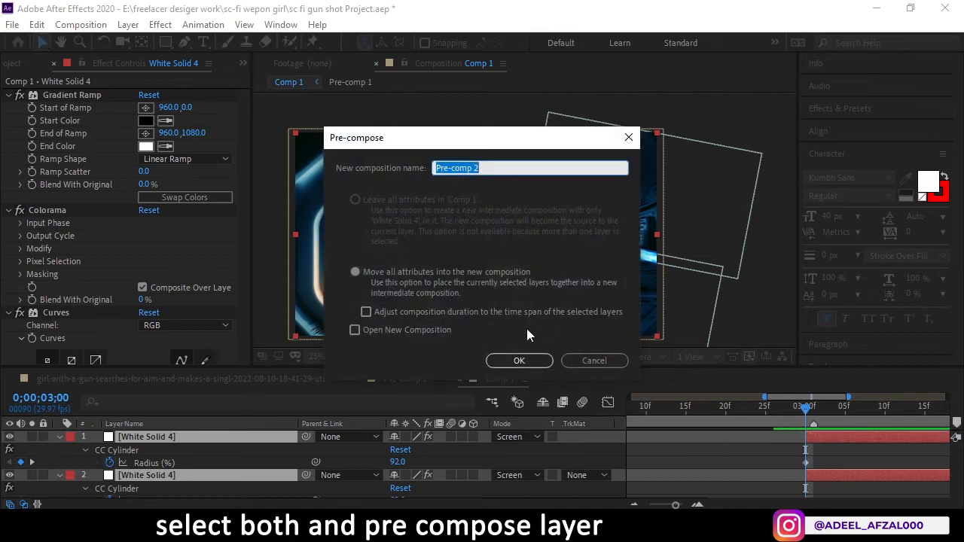
click(525, 362)
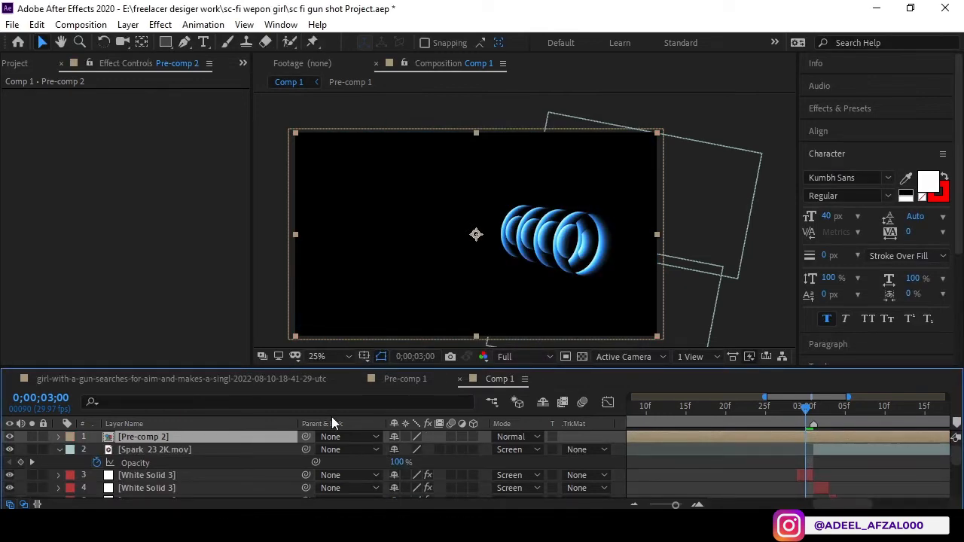
Set the blending mode of Pre-comp 2 to Screen and lower its opacity to 81%.
click(344, 436)
click(517, 437)
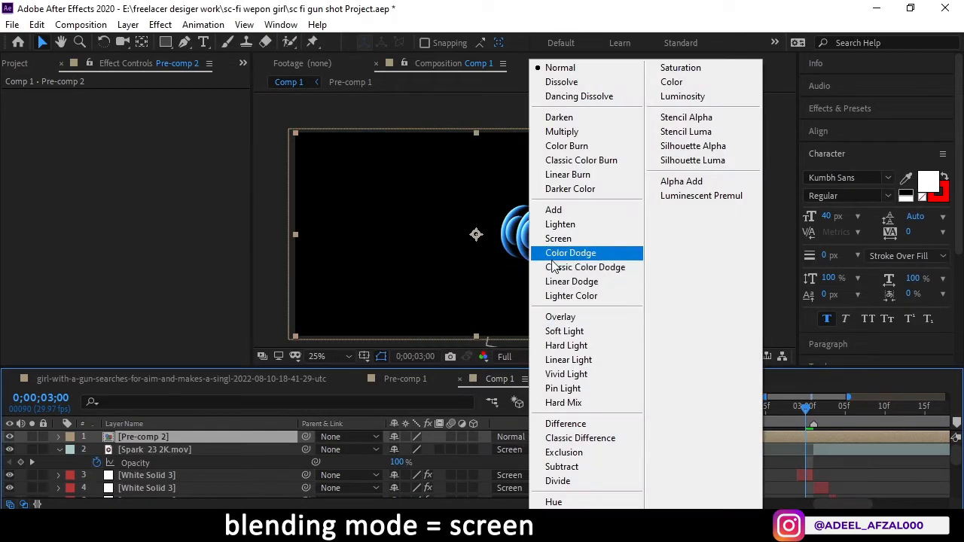
click(551, 239)
drag(809, 419, 851, 423)
key(t)
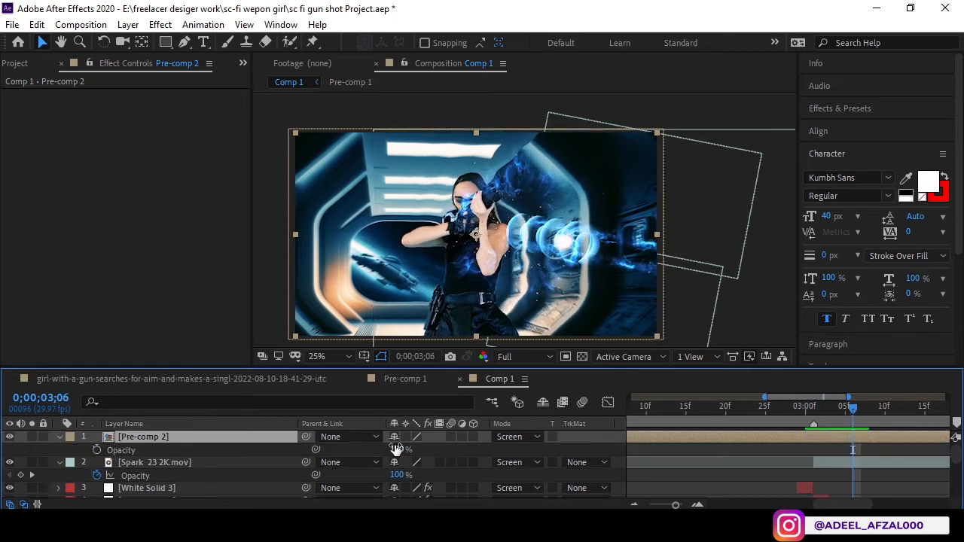
drag(395, 450, 381, 449)
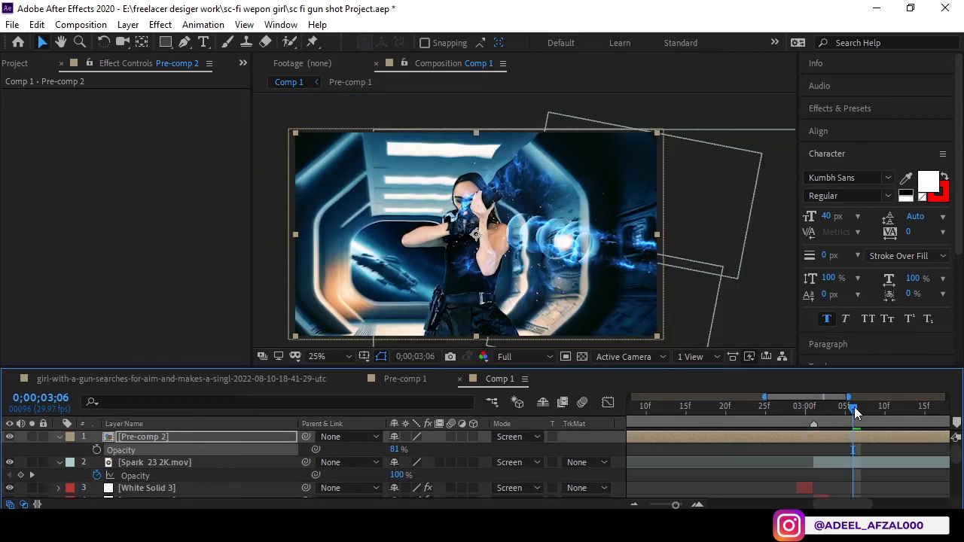
Solo the Pre-comp 2 layer, apply the CC Glass effect to it and open the effect's Surface settings.
click(31, 436)
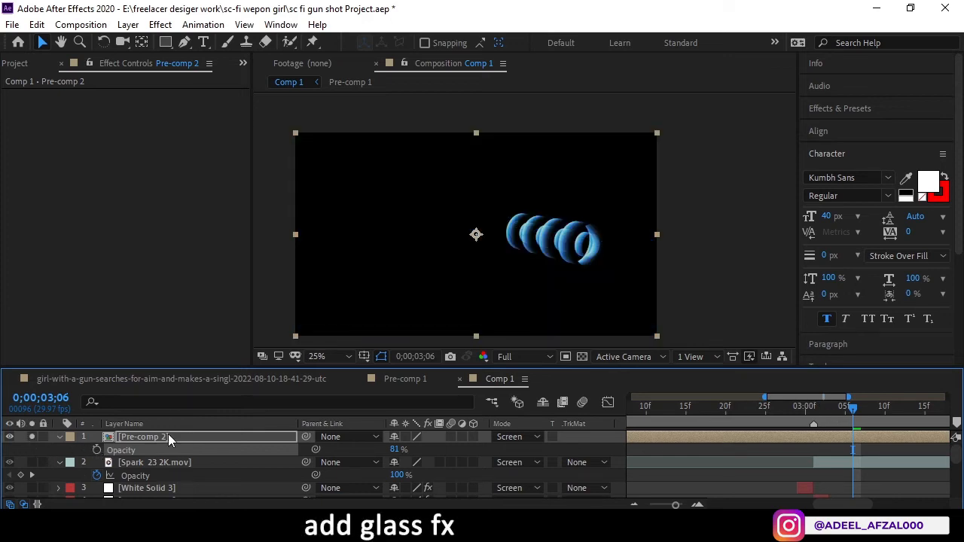
key(ctrl+space)
text(gl)
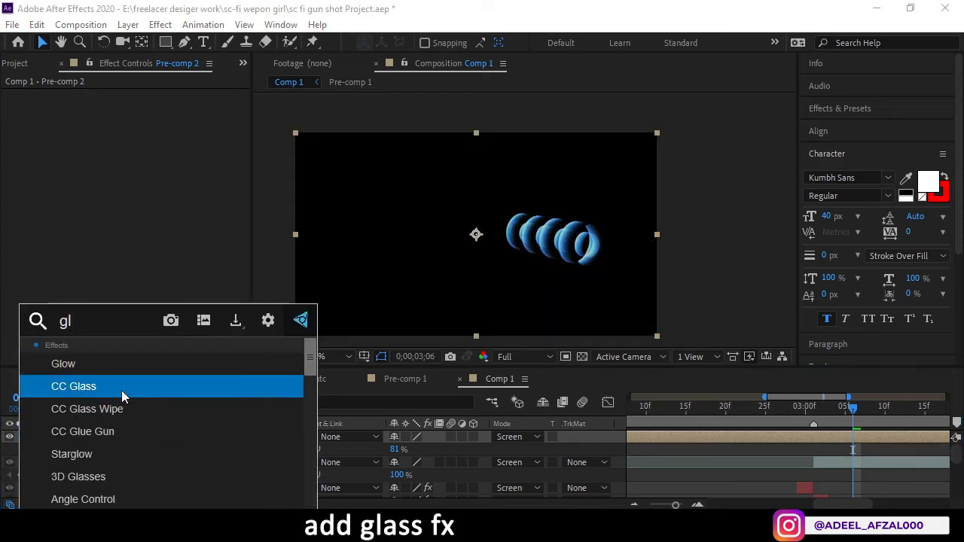
click(122, 390)
click(21, 107)
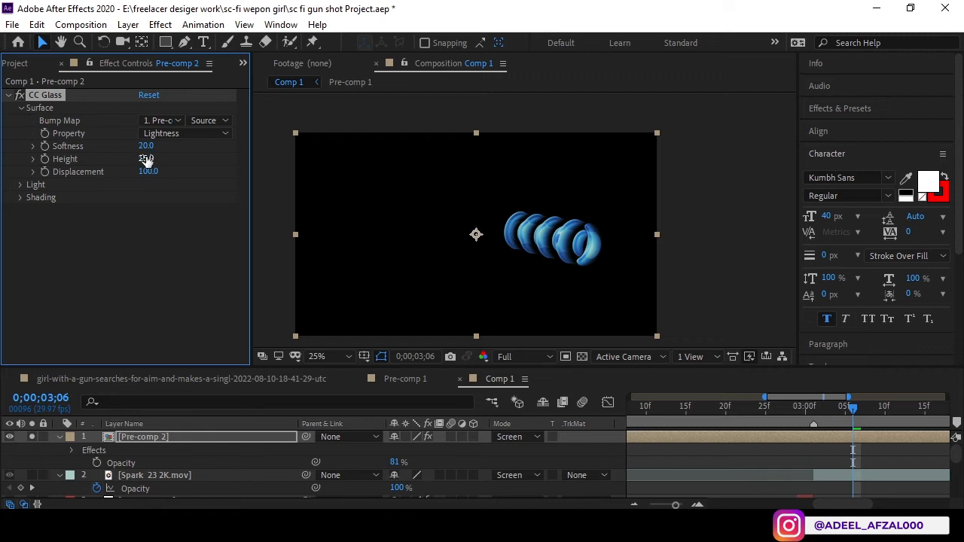
Set CC Glass to Softness 1.6, Height 82 and Displacement 174, and turn off solo on Pre-comp 2.
scroll(510, 233, up, 2)
drag(148, 172, 185, 184)
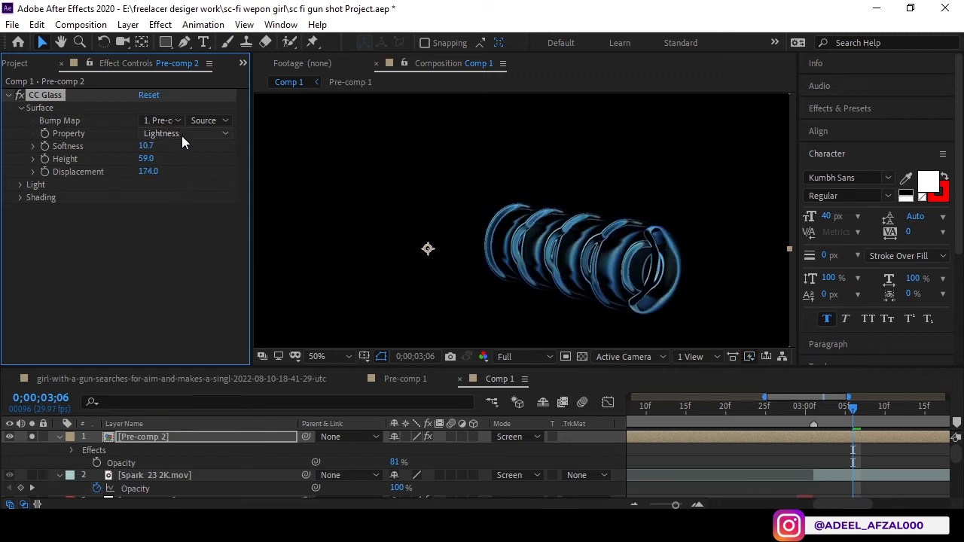
drag(143, 149, 167, 159)
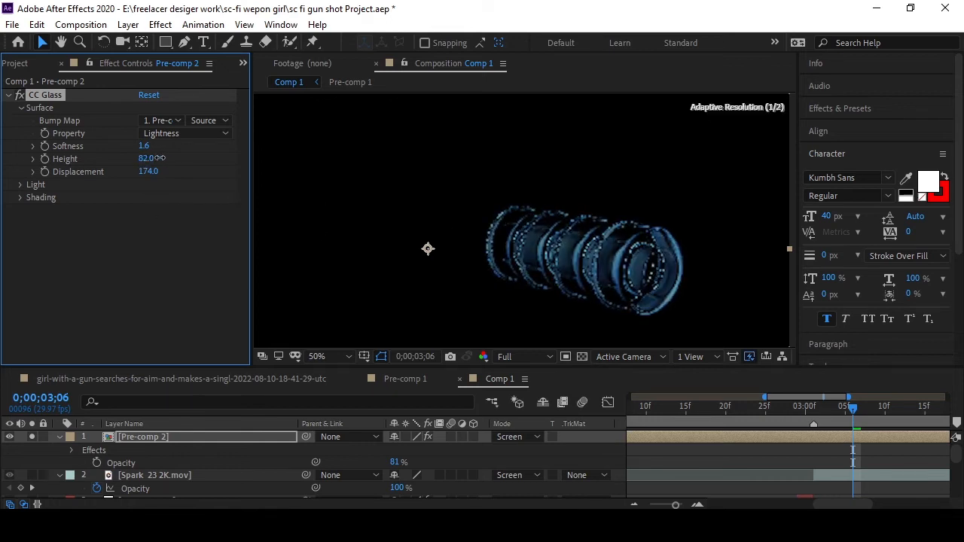
click(827, 408)
drag(825, 410, 852, 410)
click(35, 437)
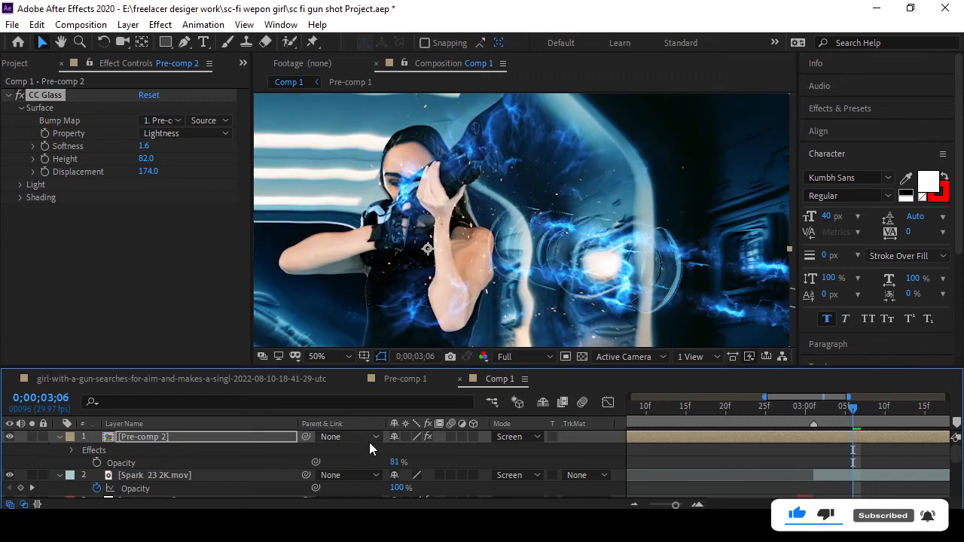
Preview the shot with the glass rings and move the Pre-comp 2 layer lower in the layer stack.
key(comma)
key(space)
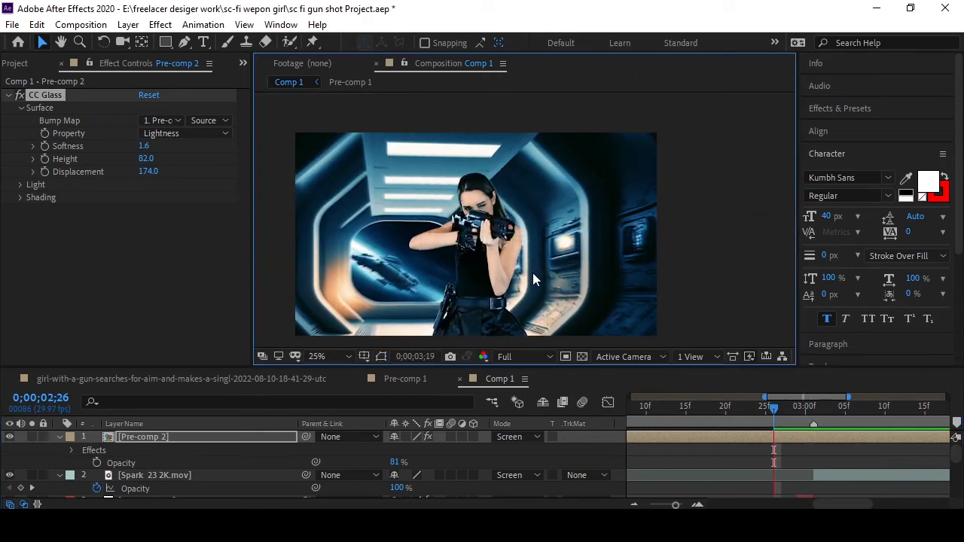
key(space)
click(59, 436)
drag(135, 438, 142, 476)
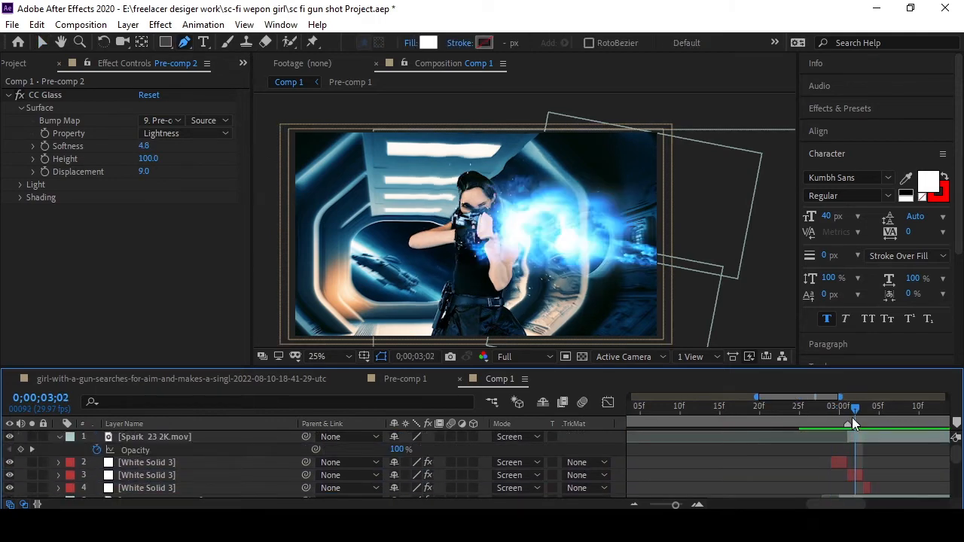
Create a 1920 x 1080 solid in blue 00A2FF with the playhead at 0;00;03;00.
mouse_move(852, 417)
mouse_down()
mouse_move(868, 420)
mouse_move(840, 419)
mouse_up()
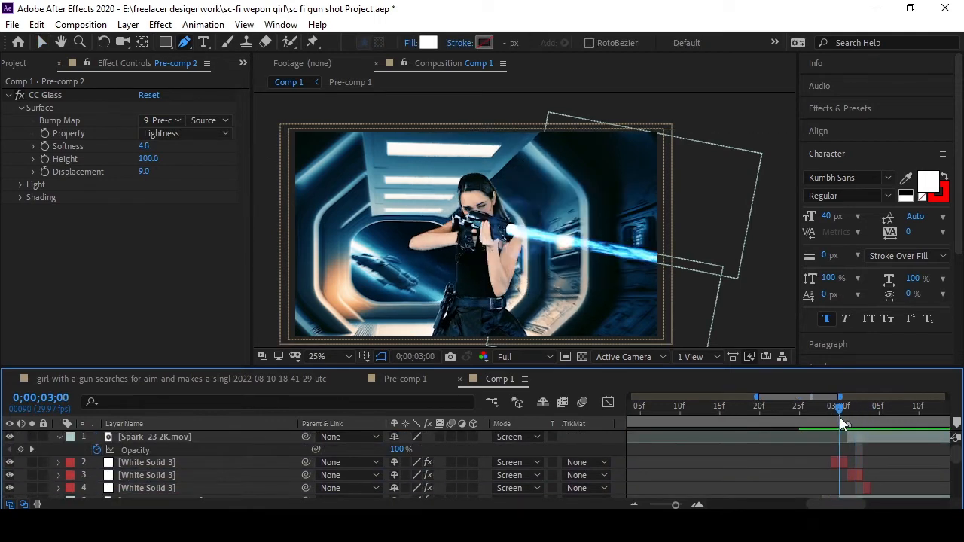
right_click(54, 447)
mouse_move(189, 289)
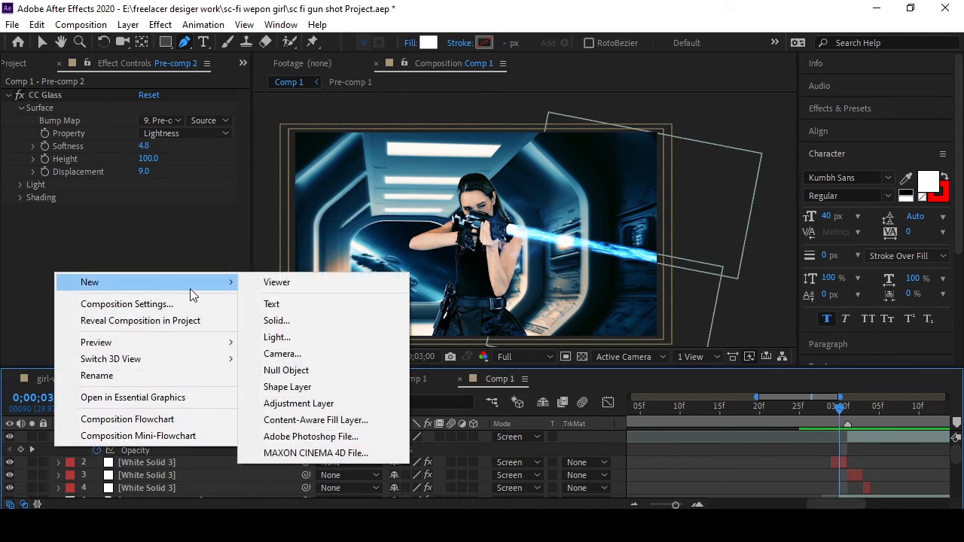
click(310, 319)
click(828, 408)
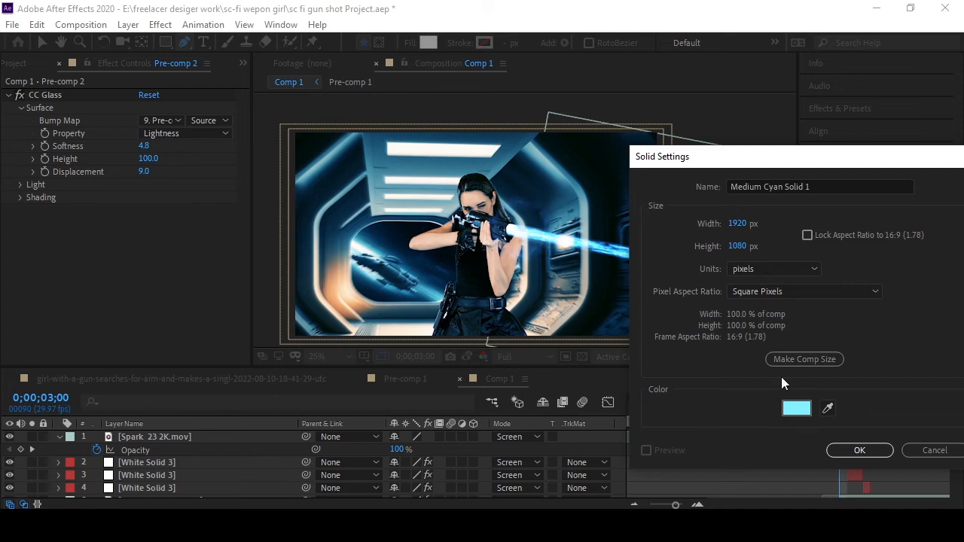
click(796, 408)
click(494, 353)
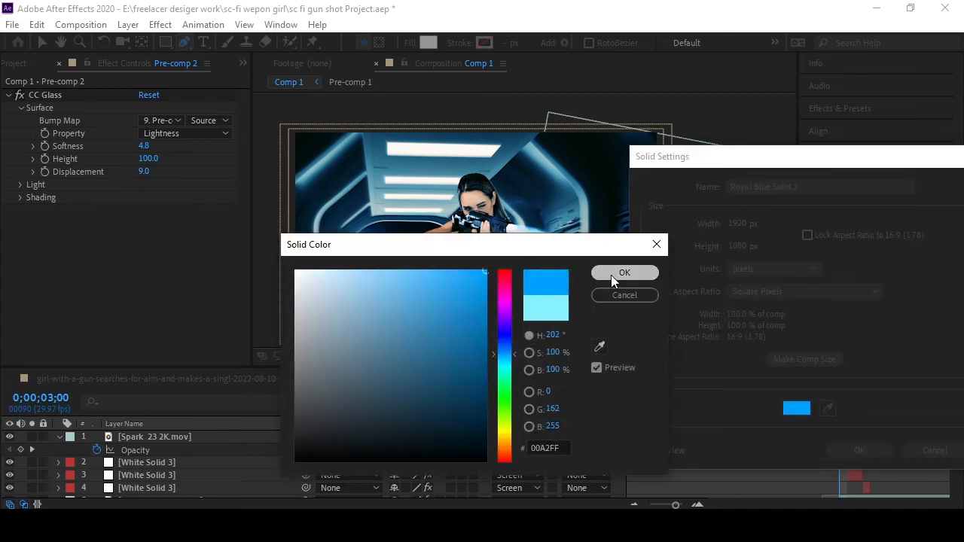
click(611, 275)
key(Return)
Set the blending mode of the new blue solid to Classic Color Burn.
click(348, 436)
click(511, 436)
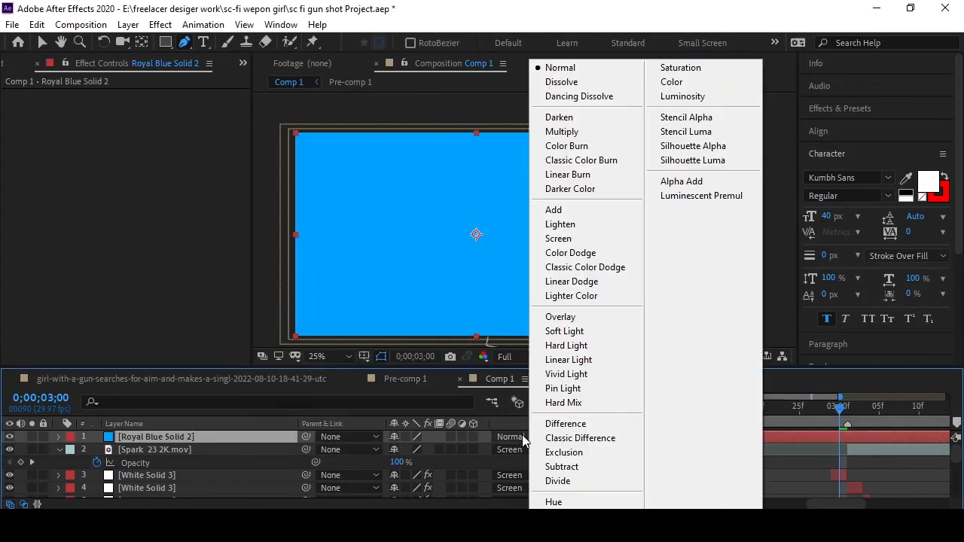
click(569, 160)
Split Royal Blue Solid 2 at 0;00;03;01 and 0;00;03;03 and delete the outer pieces, keeping only the short middle flash.
key(Page_Down)
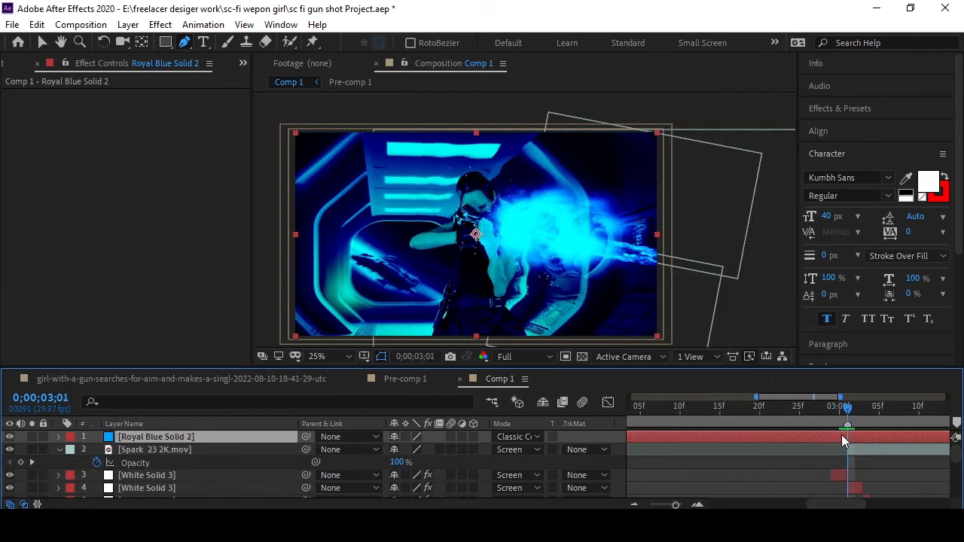
key(ctrl+shift+d)
click(827, 450)
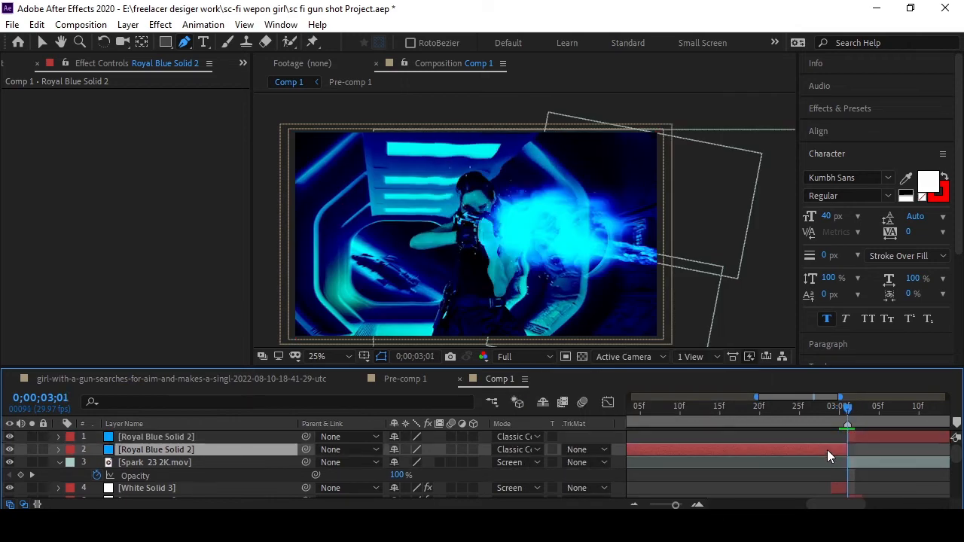
key(Delete)
key(Page_Down)
key(Page_Down)
key(ctrl+shift+d)
click(780, 436)
key(Delete)
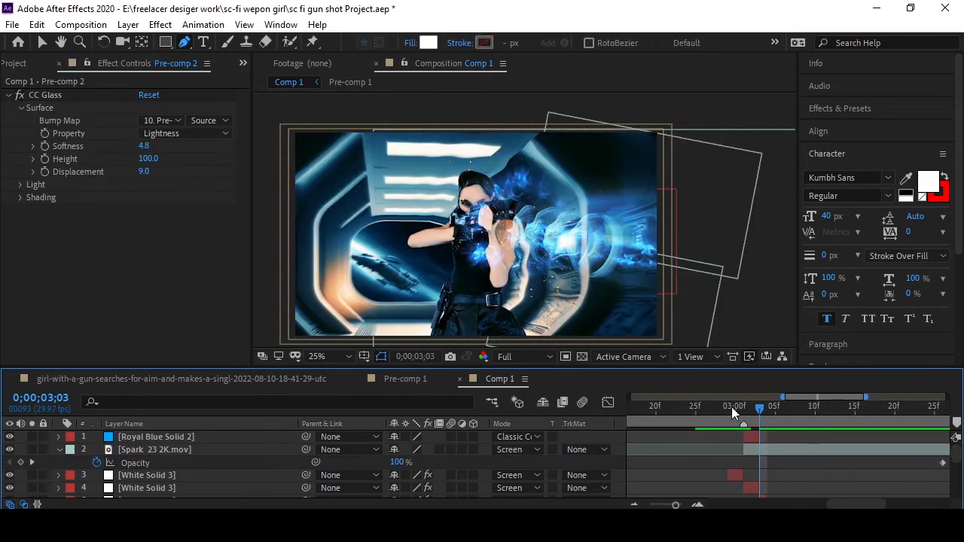
Lower the opacity of Royal Blue Solid 2 to 27% and preview the shot from 0;00;02;26.
mouse_move(743, 416)
mouse_down()
mouse_move(770, 418)
mouse_move(751, 412)
mouse_up()
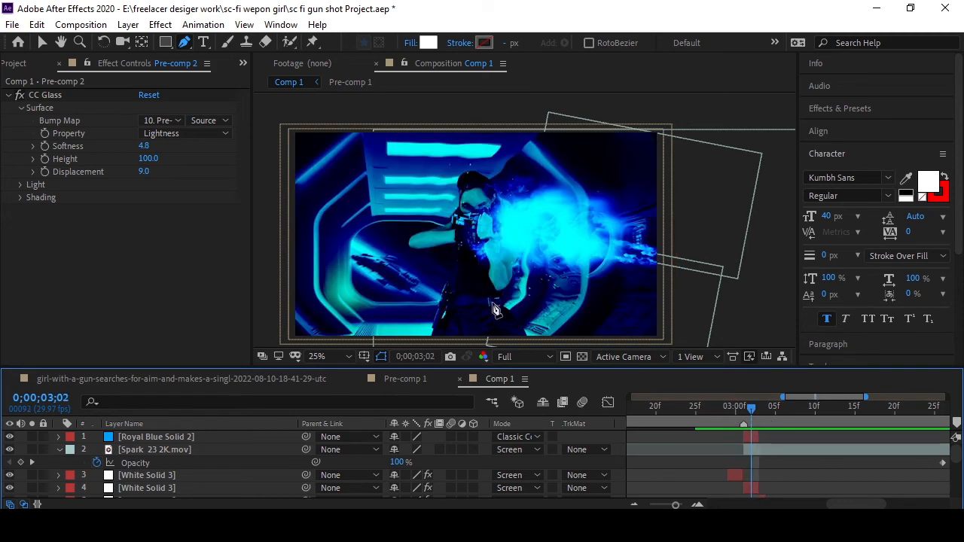
click(331, 440)
key(t)
drag(398, 450, 387, 451)
drag(751, 413, 703, 414)
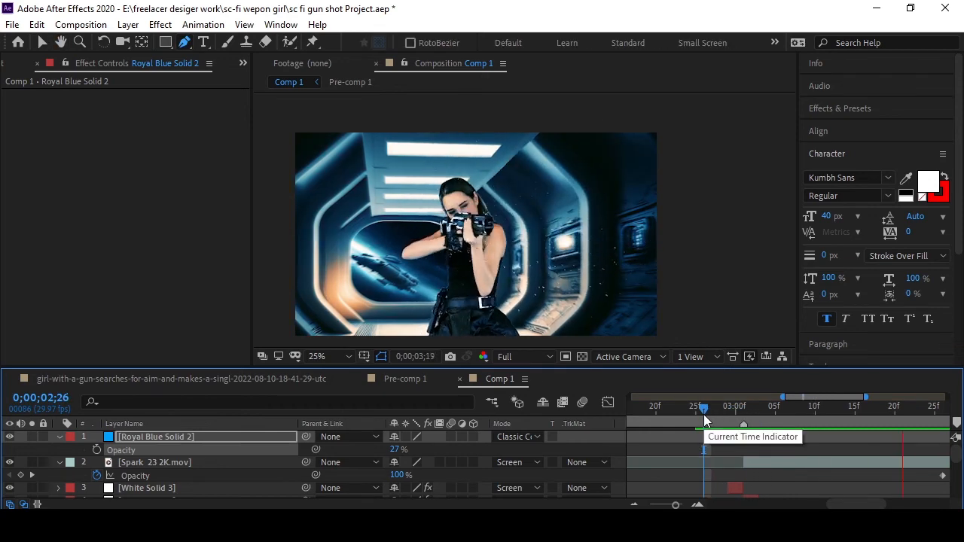